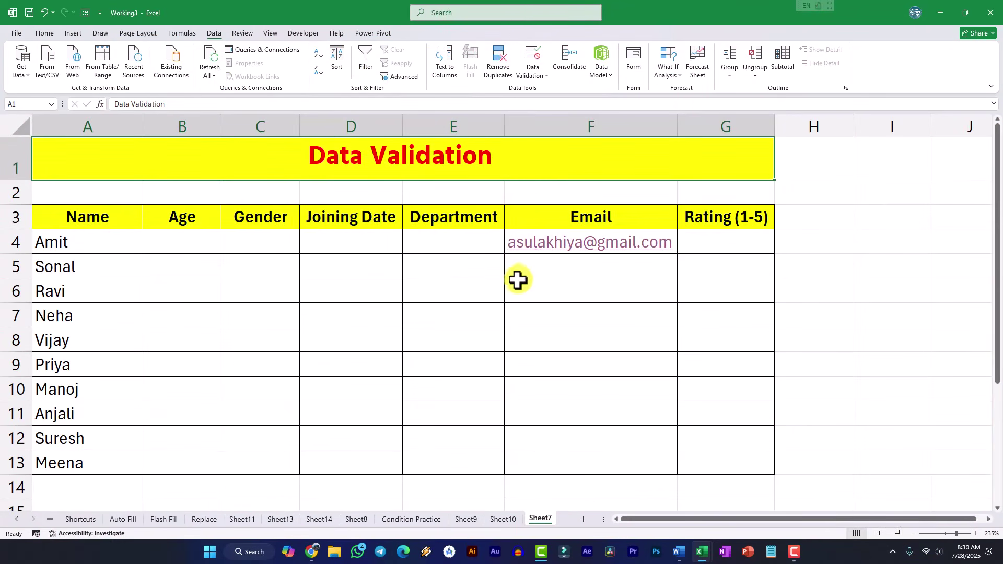
- Move through the first employee's Department, Gender and Joining Date cells to the Age cell
click(455, 246)
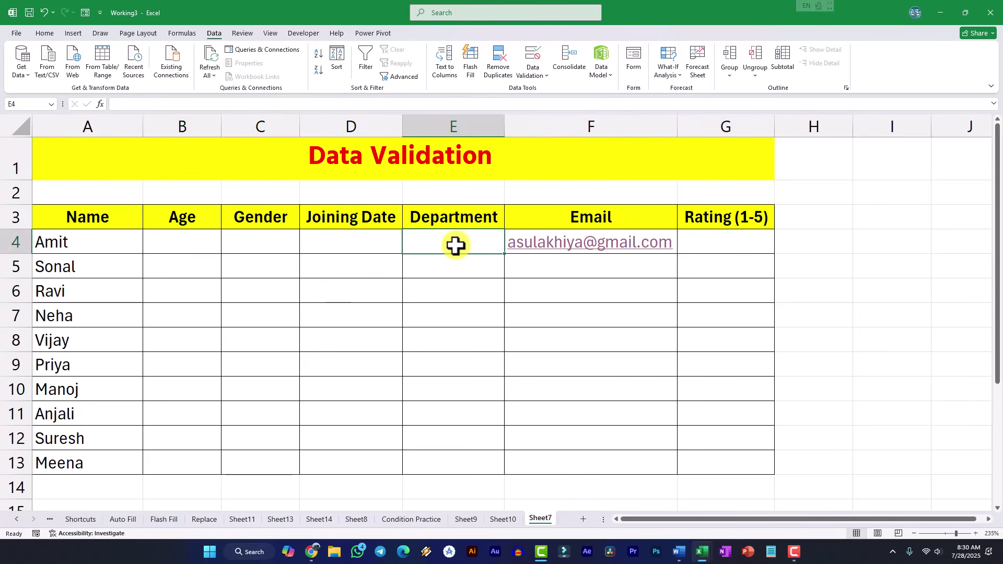
click(387, 248)
click(443, 245)
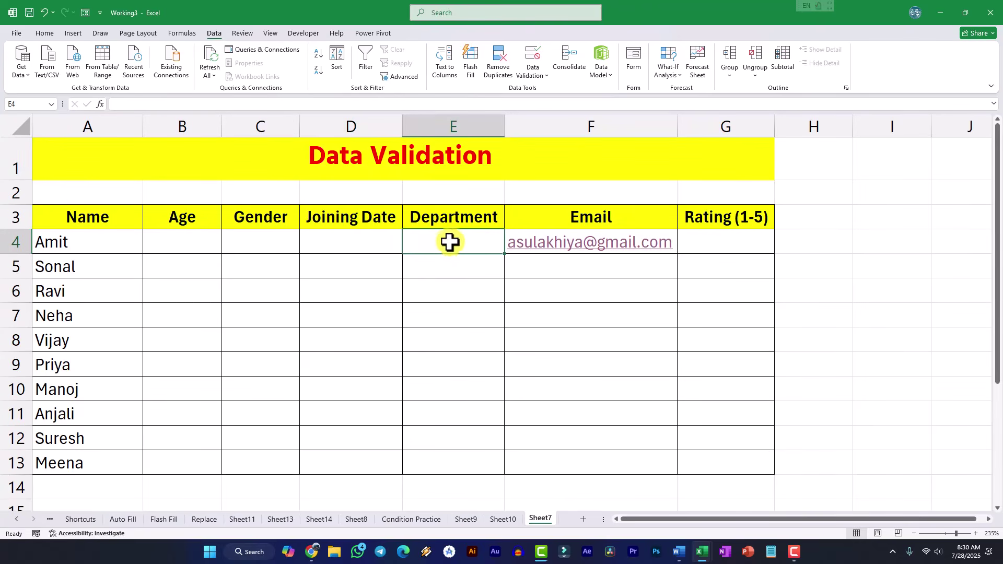
click(258, 253)
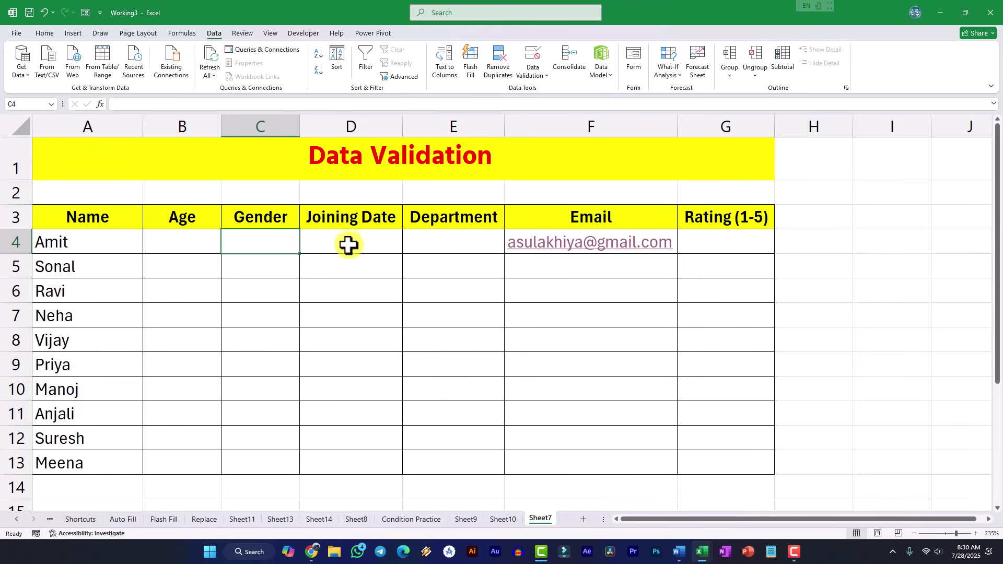
click(348, 245)
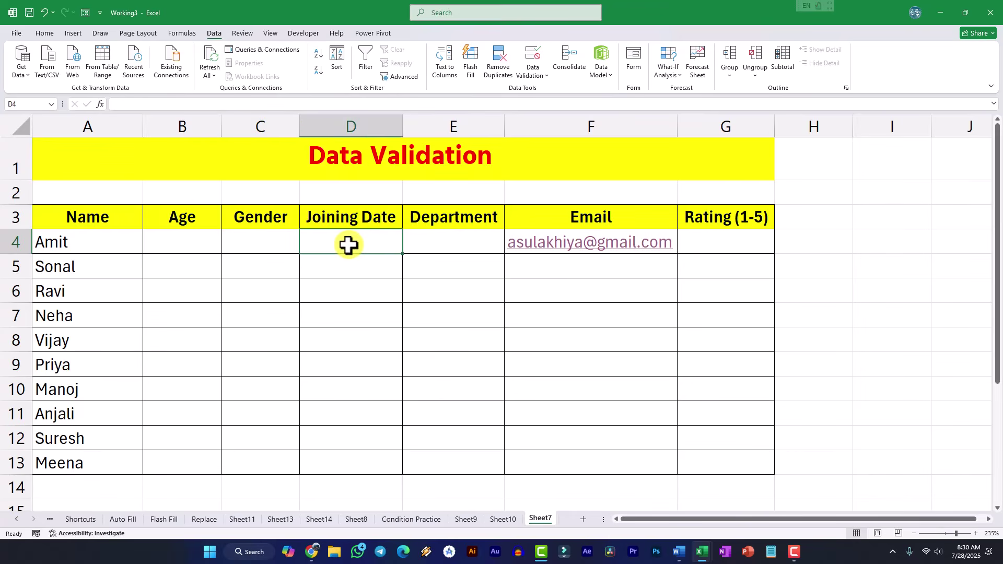
key(Left)
key(Left)
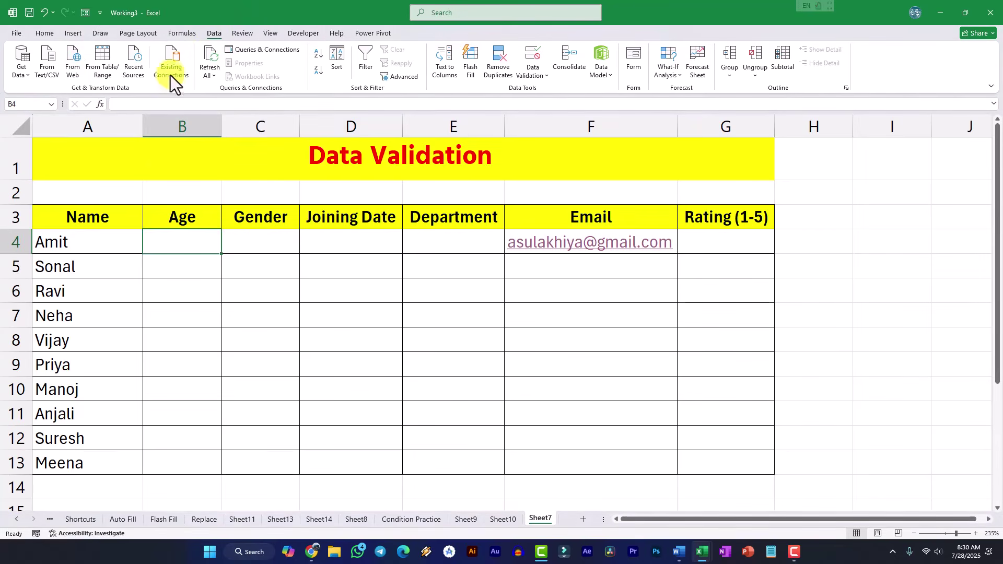
- Look over the Data Validation dialog's settings and alert options, then close it unchanged
click(543, 77)
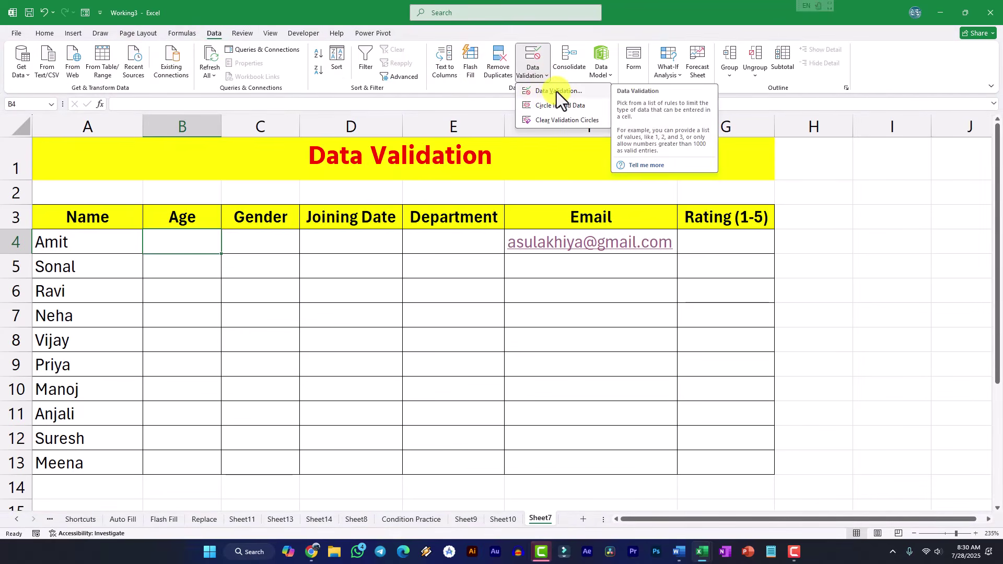
click(556, 92)
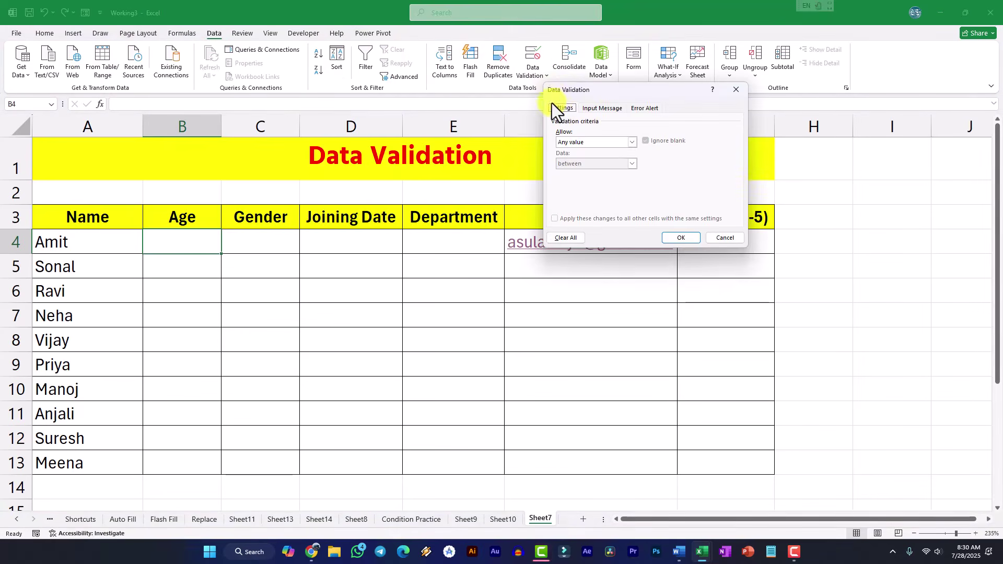
drag(615, 93, 408, 173)
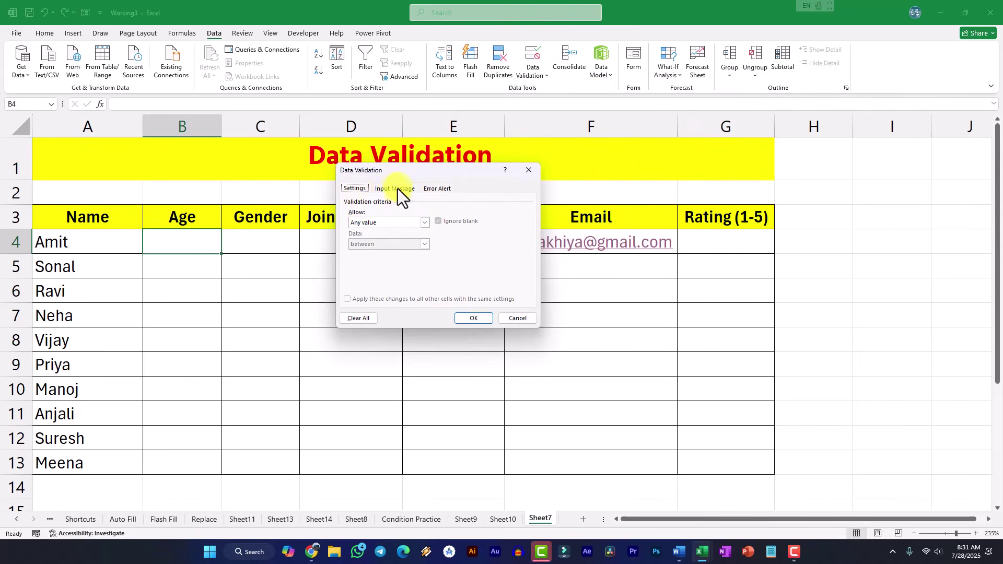
click(398, 188)
click(436, 188)
click(387, 188)
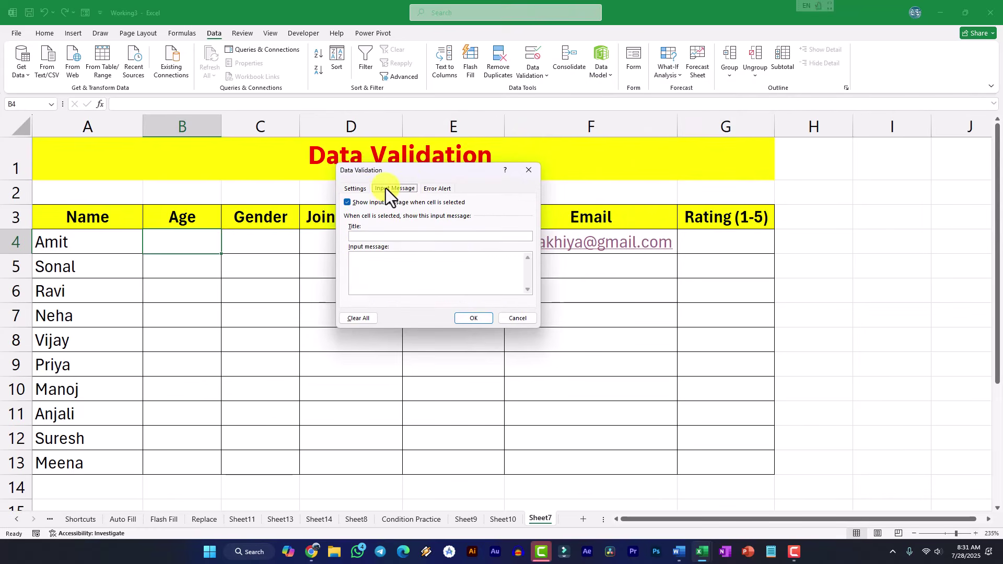
click(437, 189)
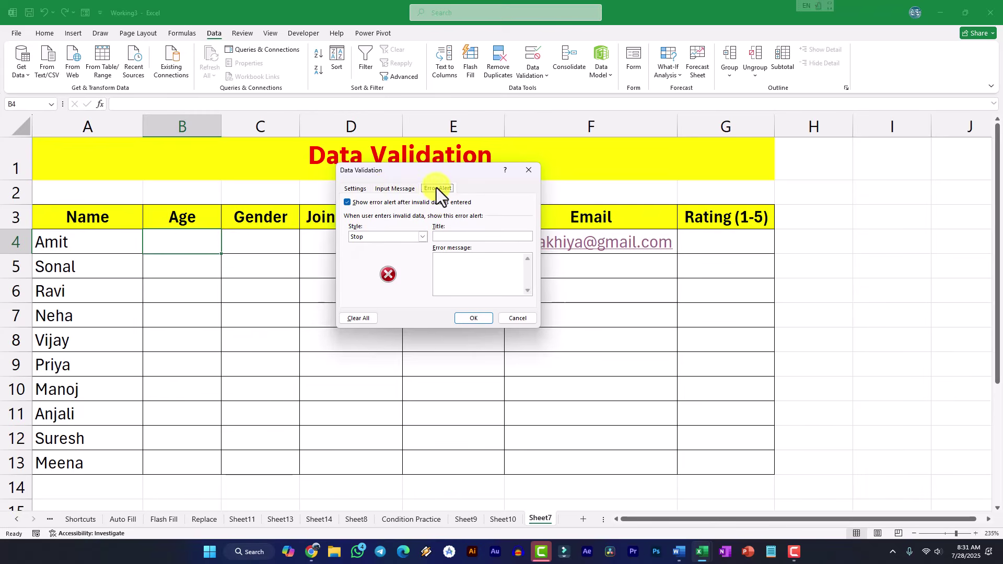
click(361, 189)
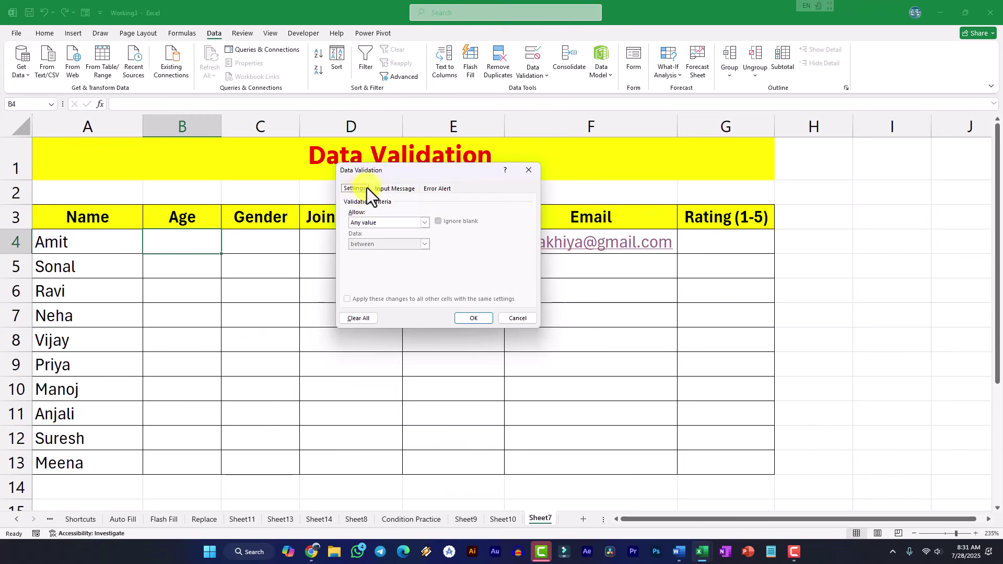
click(513, 319)
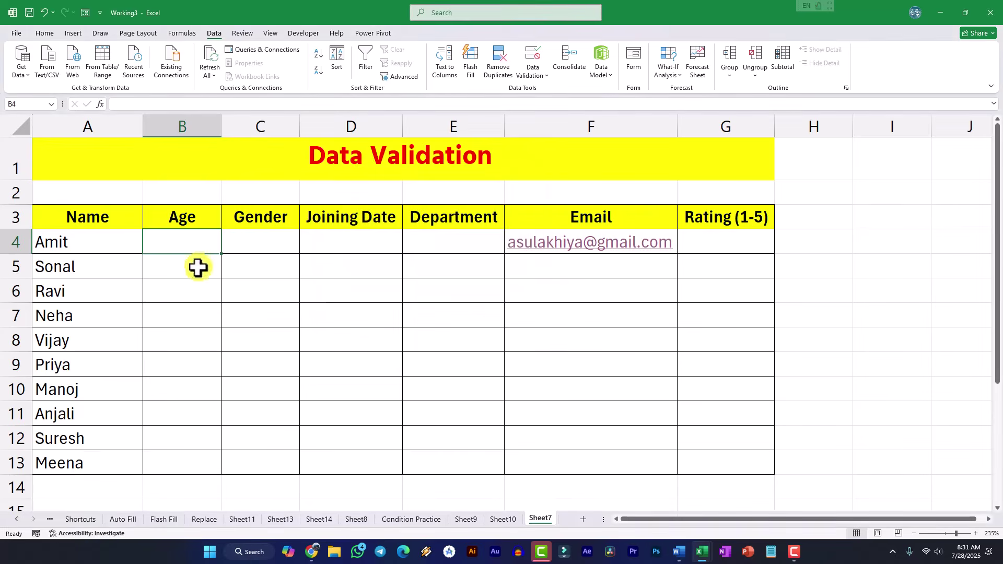
- Limit B4:B13 to whole numbers between 18 and 60
drag(195, 244, 188, 463)
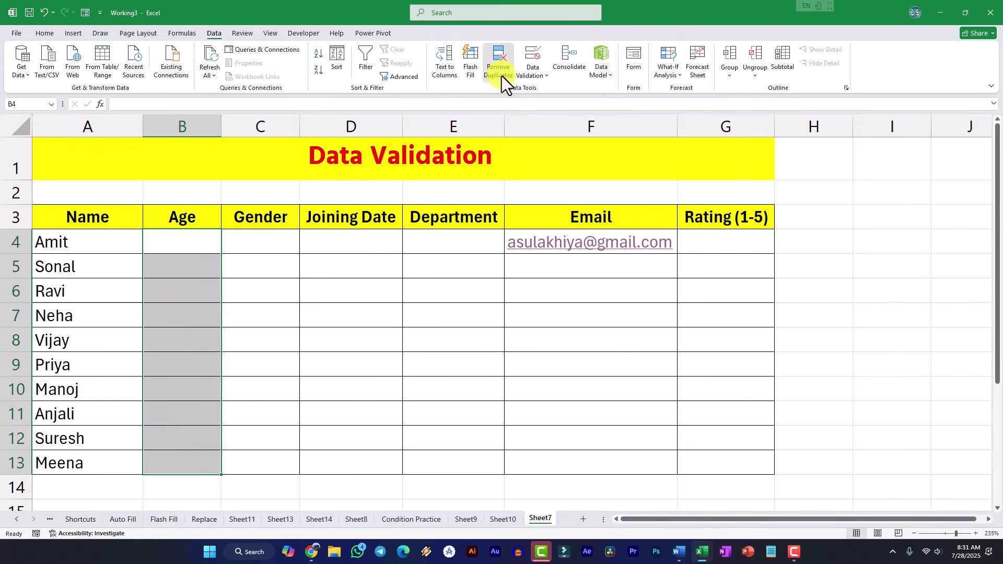
click(534, 73)
click(547, 92)
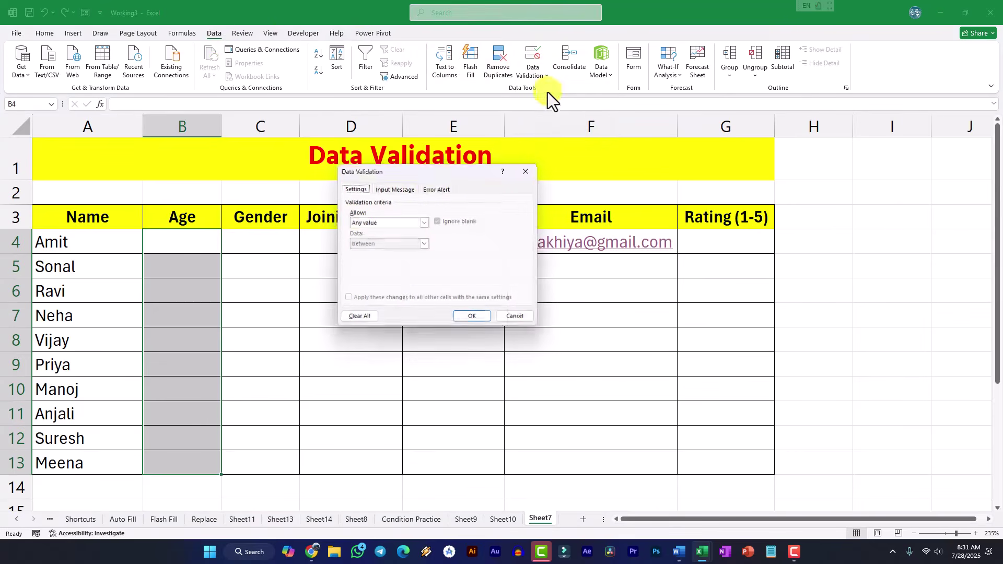
click(353, 188)
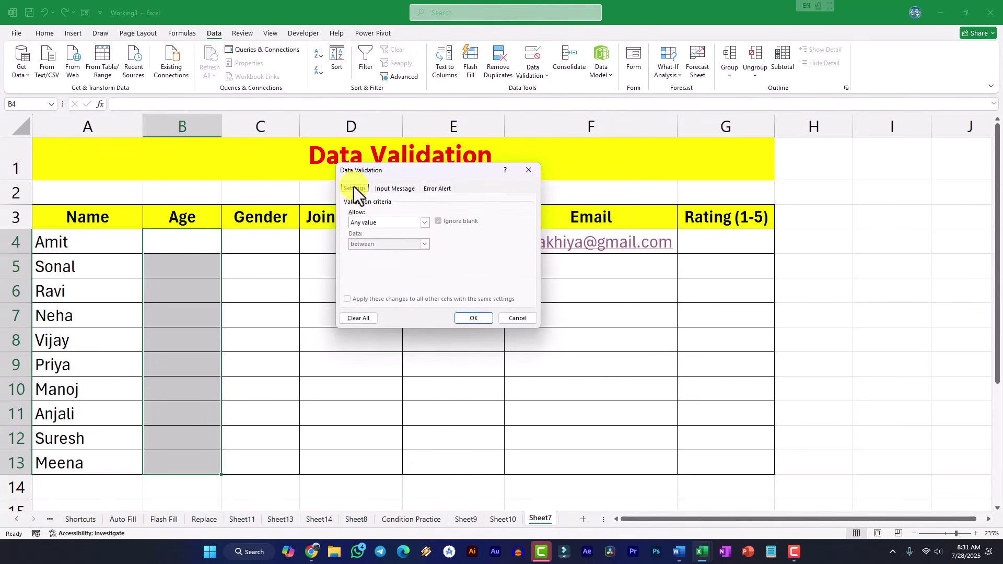
click(368, 225)
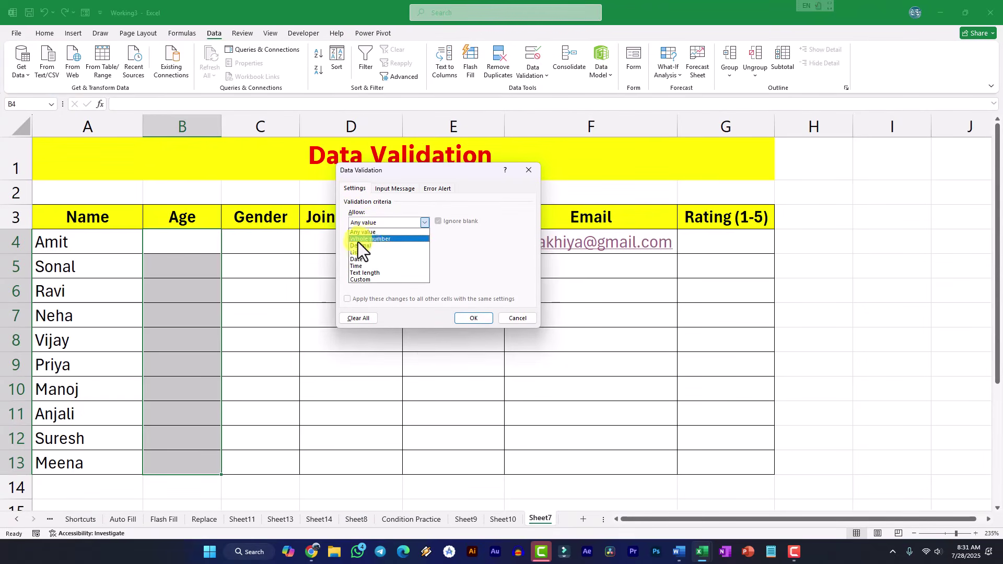
click(371, 239)
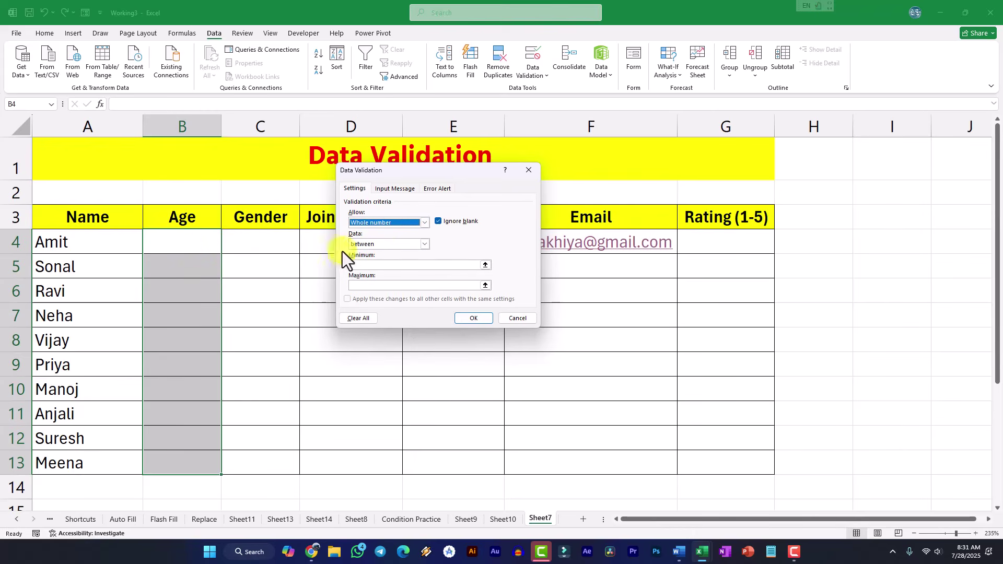
click(368, 245)
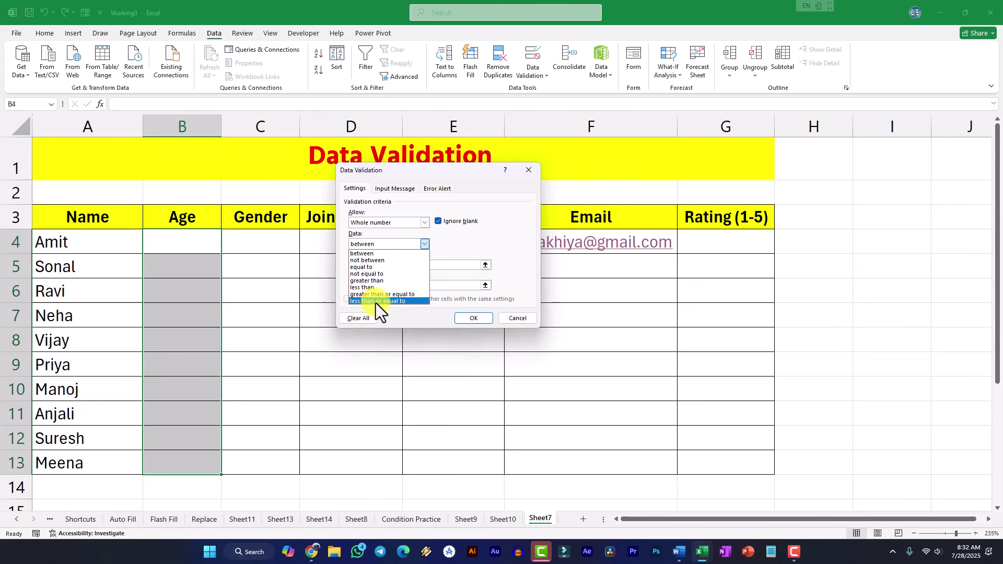
click(360, 255)
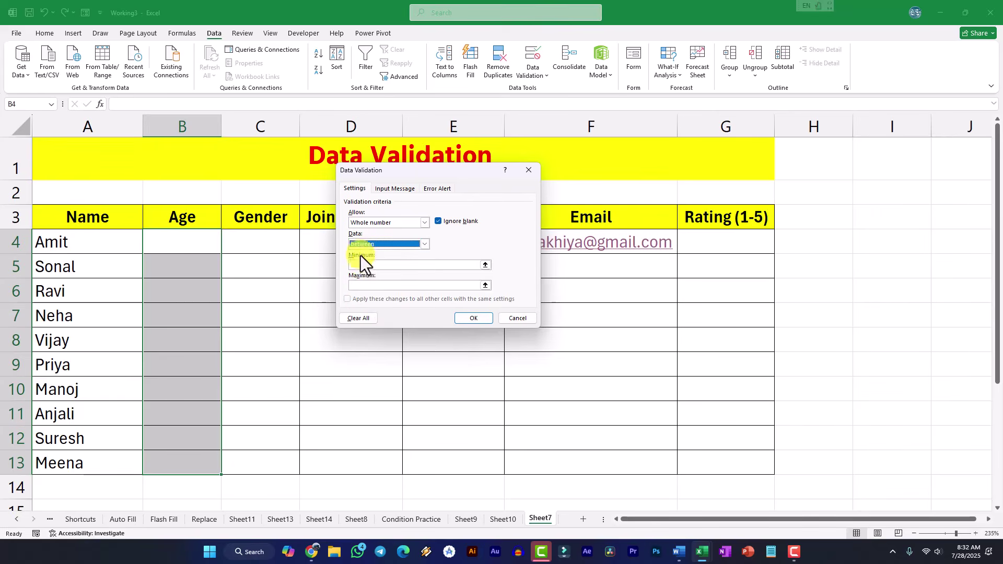
click(367, 265)
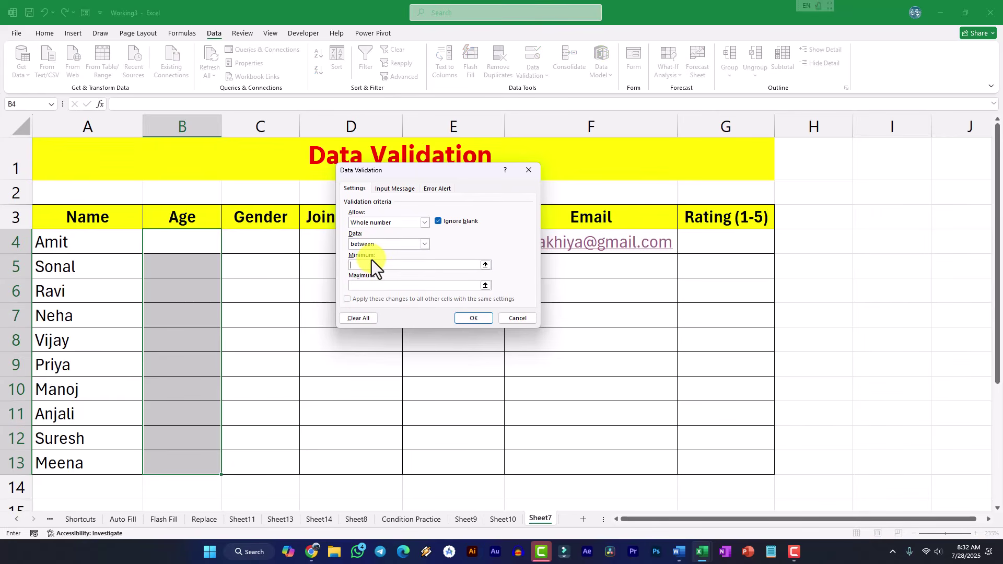
click(384, 286)
text(60)
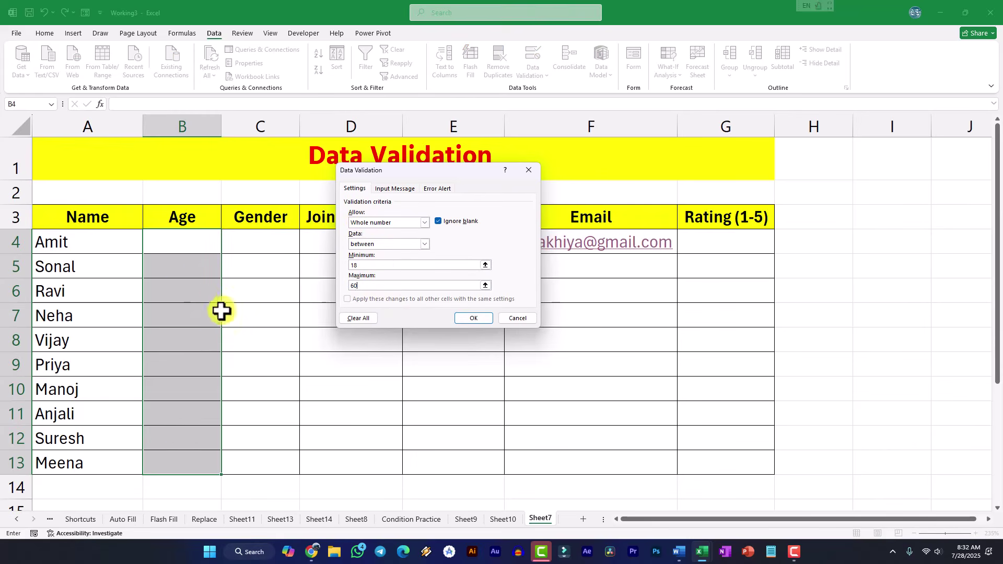
click(475, 318)
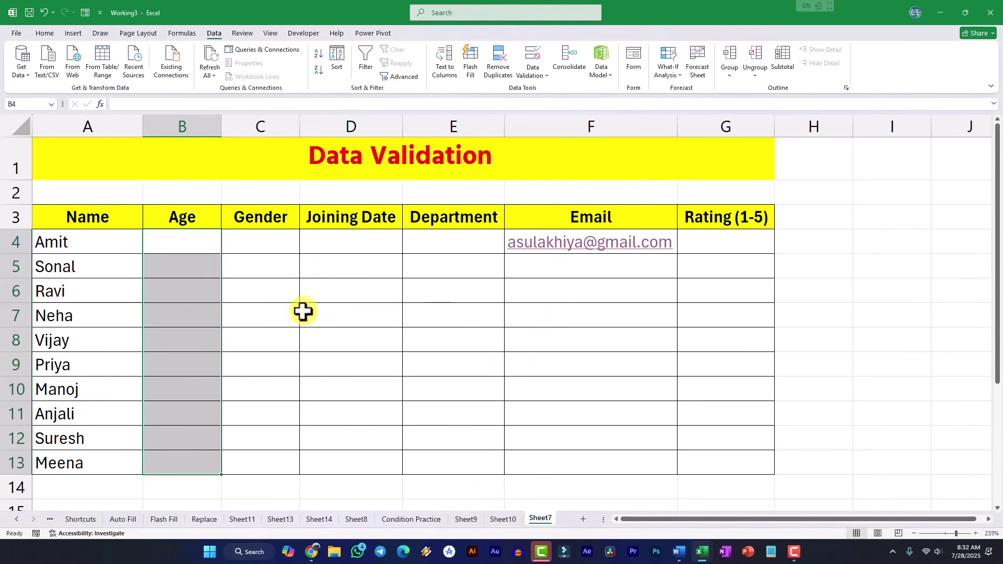
click(203, 246)
text(17)
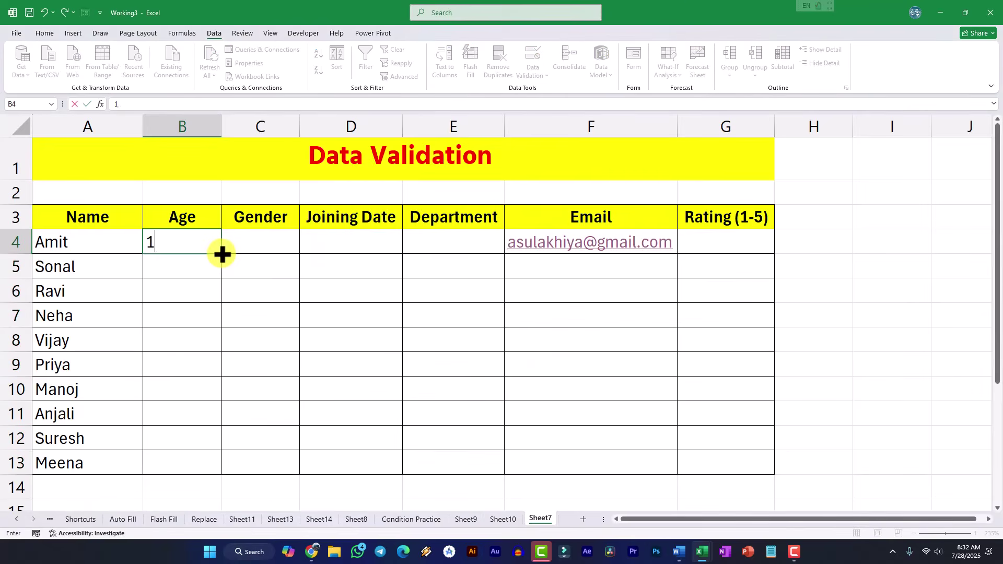
key(Return)
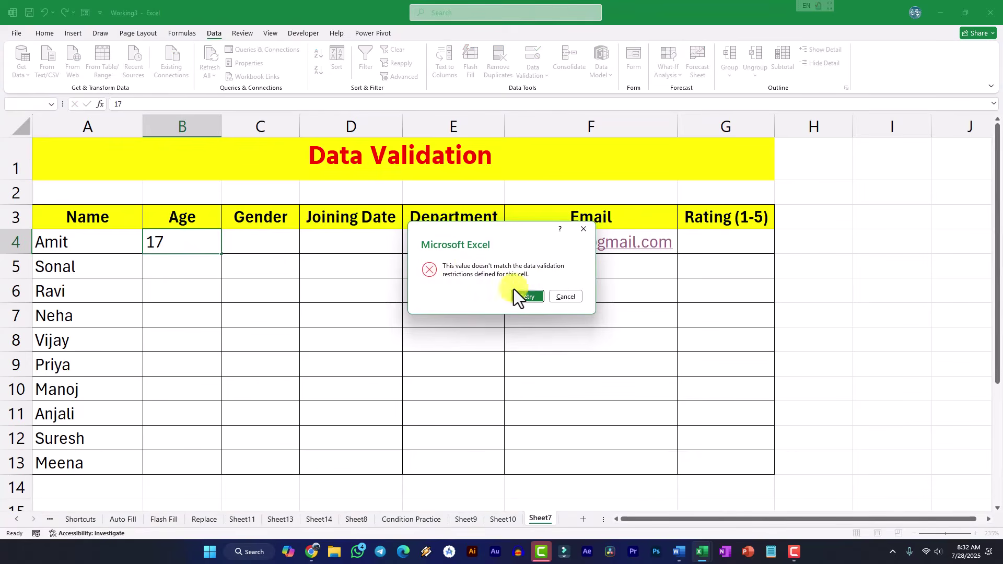
click(567, 296)
drag(204, 246, 195, 459)
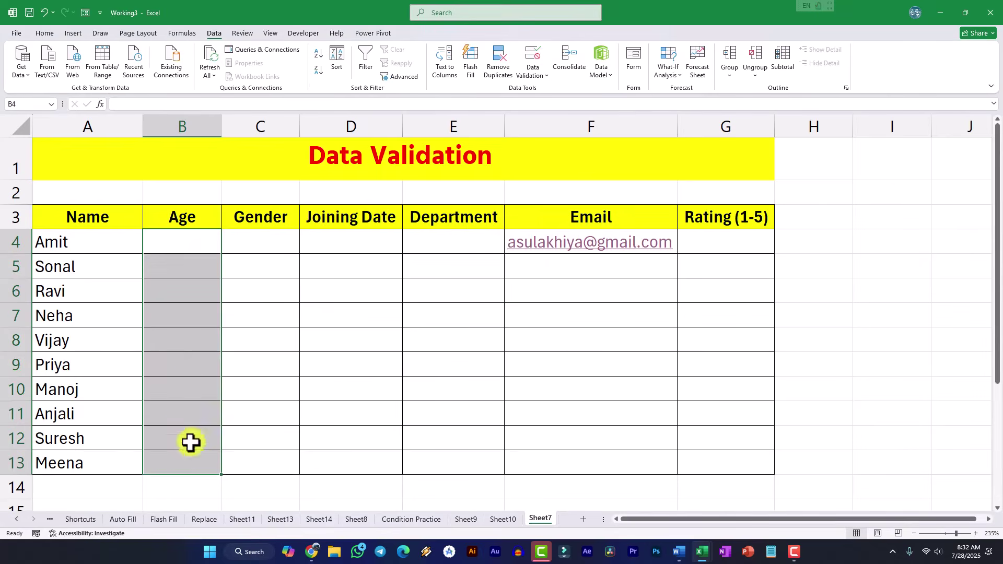
- Add a Stop alert titled 'Invalid Entry' reading 'Pls Enter Age Between 18 to 60' to the Age rule
click(527, 74)
click(538, 92)
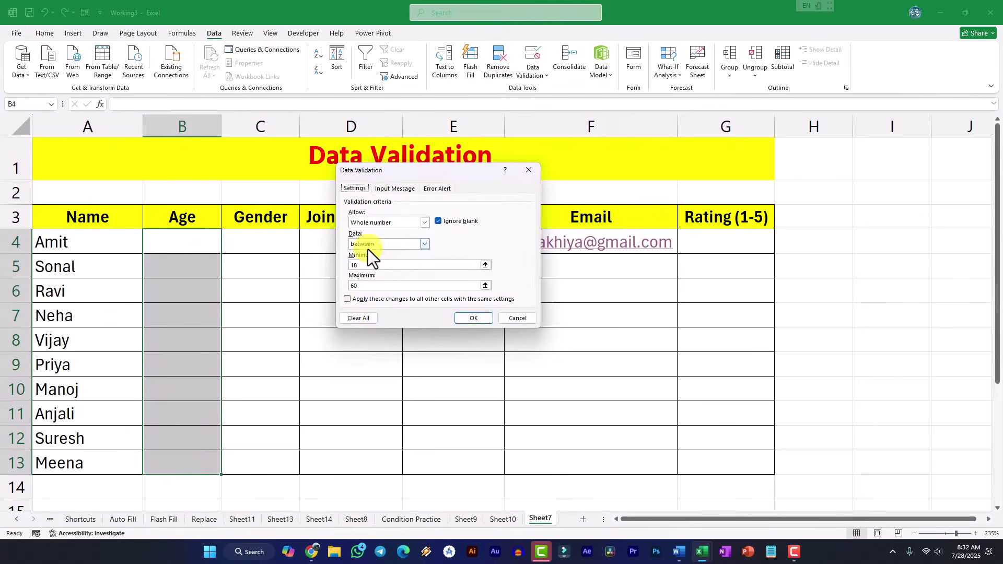
click(440, 188)
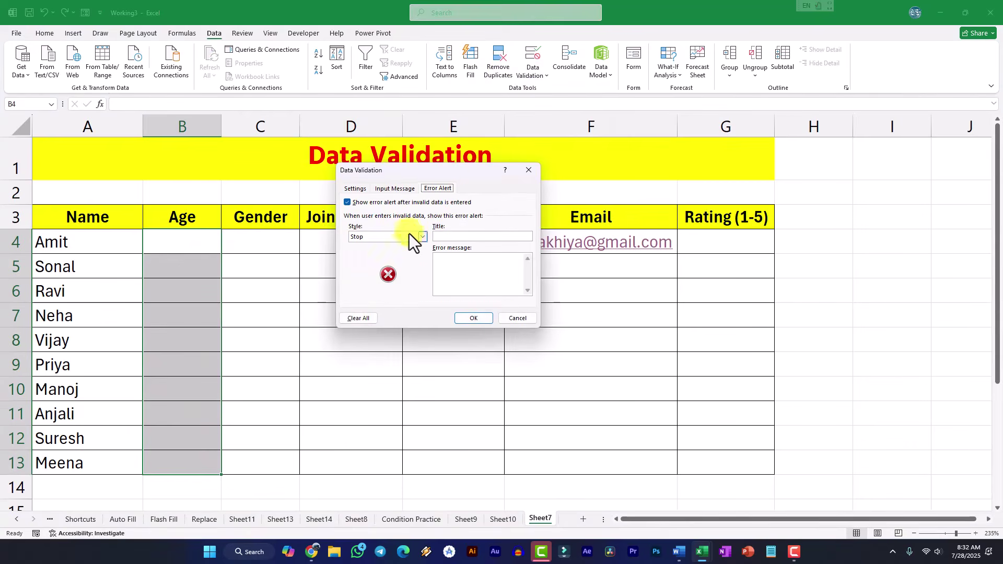
click(448, 237)
text(Invalid Entr)
text(Age )
text(Between)
text( 18 to )
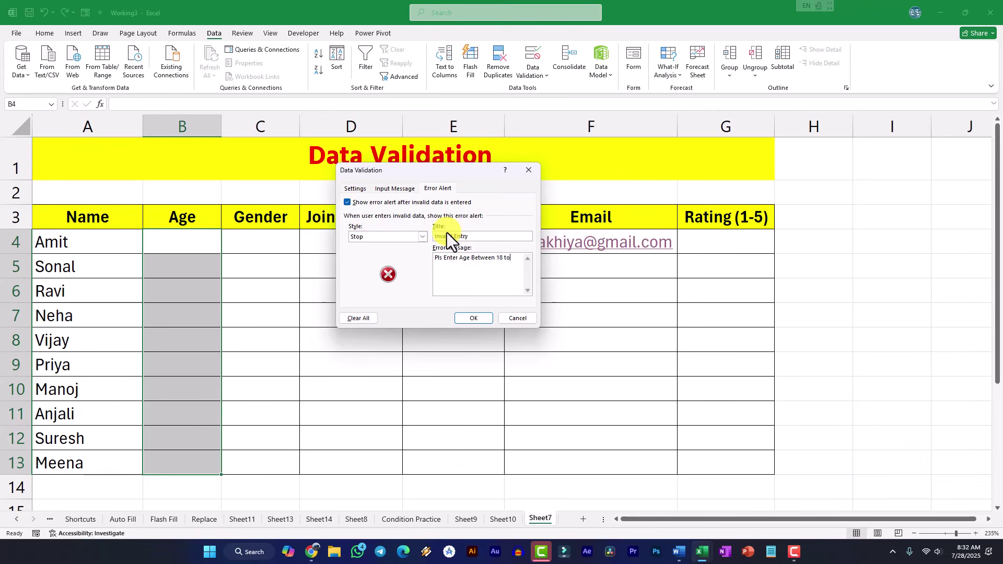
text(60)
click(473, 319)
click(356, 313)
click(194, 233)
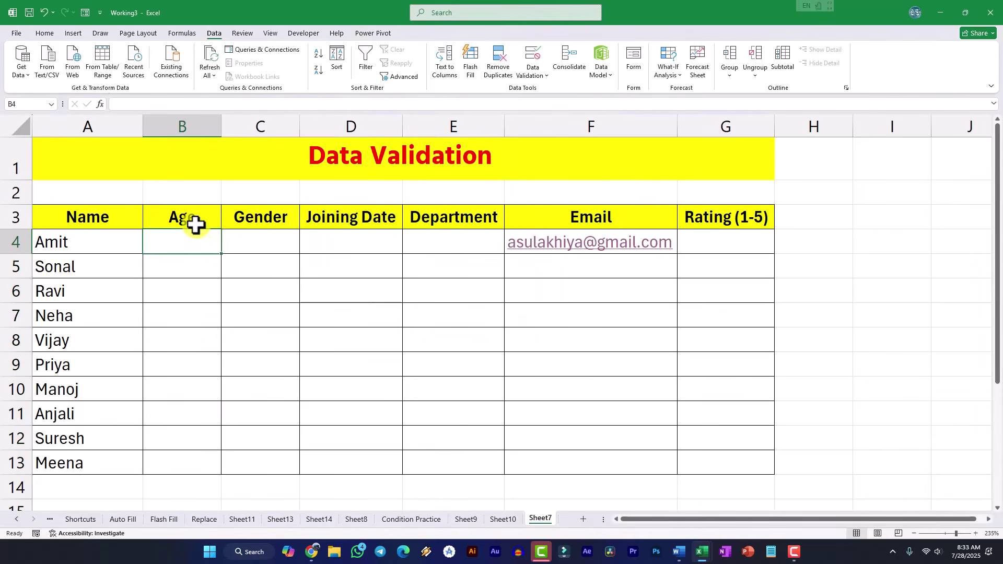
- Enter ages 19, 60 and 50 in B4:B6, confirming 17 and 70 are rejected
text(17)
key(Return)
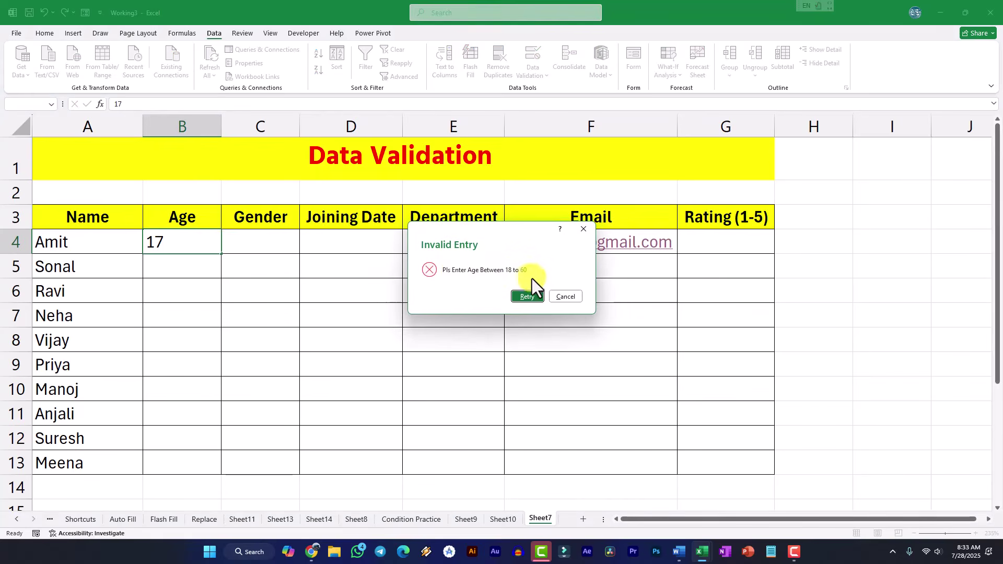
click(528, 297)
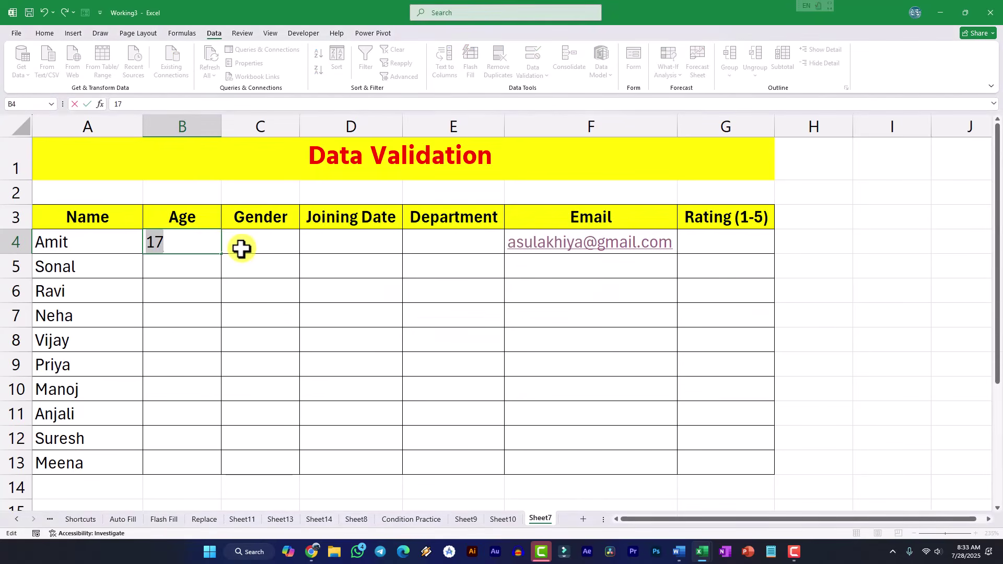
text(19)
key(Return)
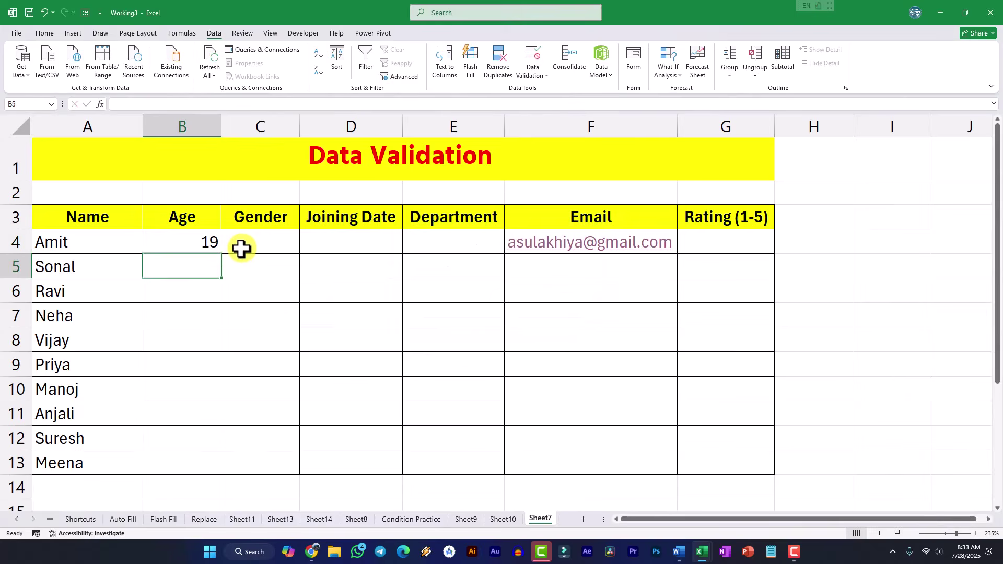
text(60)
key(Return)
text(50)
key(Return)
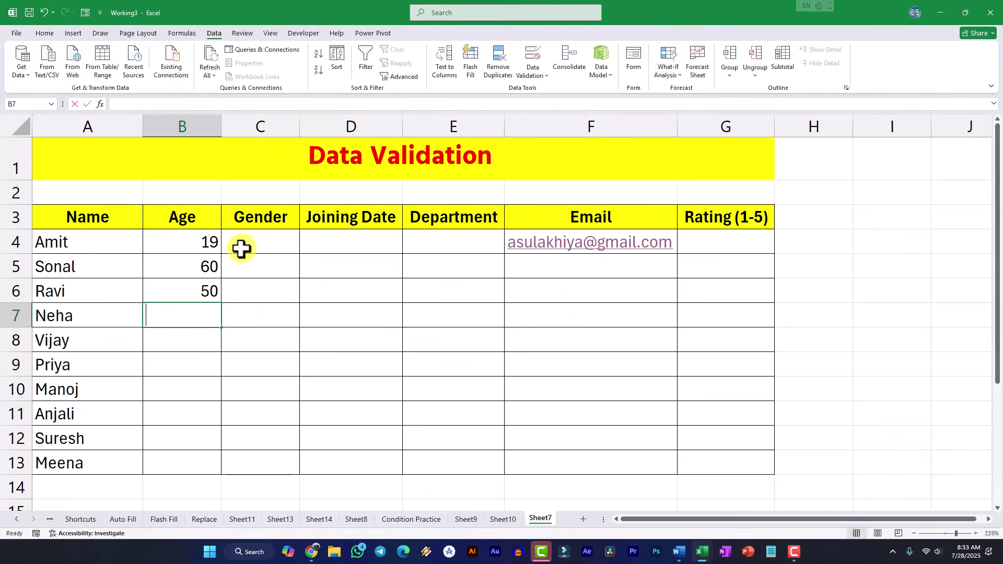
text(70)
key(Return)
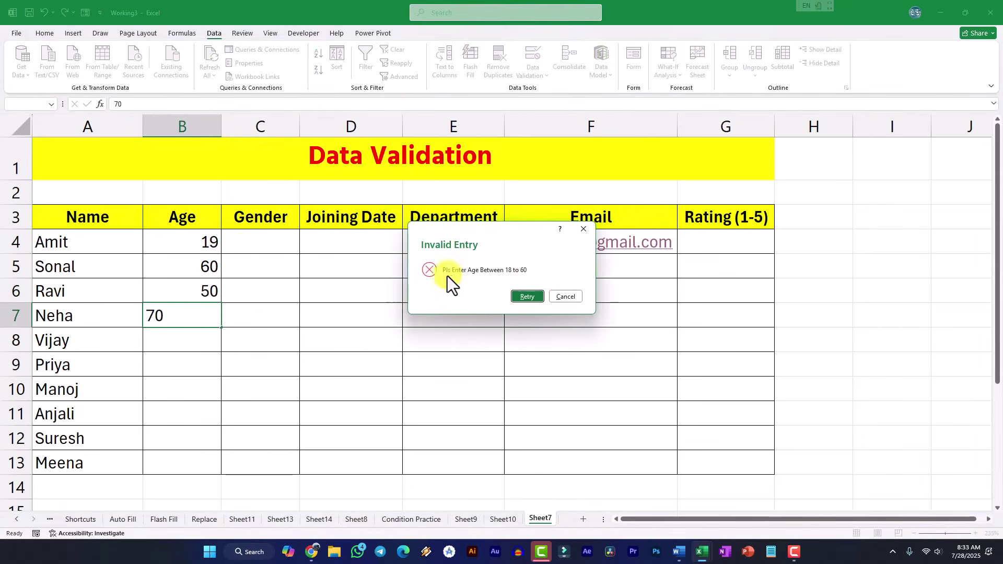
click(553, 296)
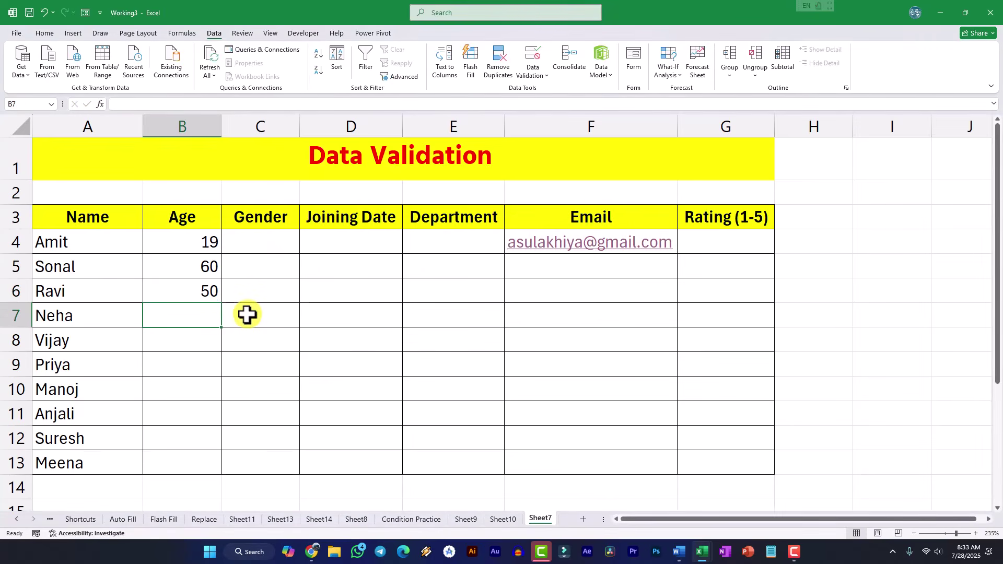
- Enter ages 32, 52 and 41 in B7:B9, and check that 62 is rejected
text(32)
key(Return)
text(52)
key(Return)
text(41)
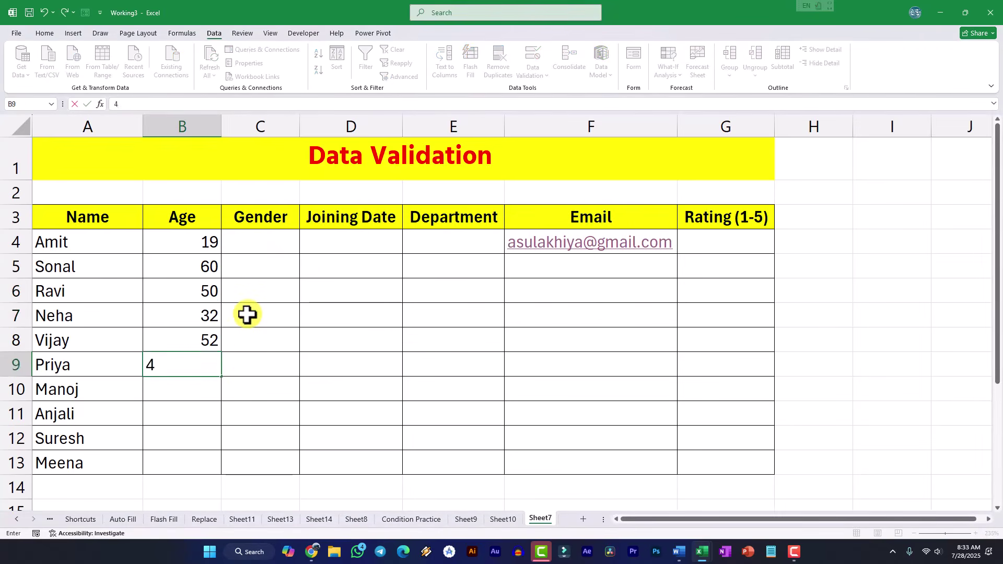
key(Return)
text(62)
key(Return)
- Enter ages 25, 19, 55 and 45 in B10:B13, then select B4:B13
key(Return)
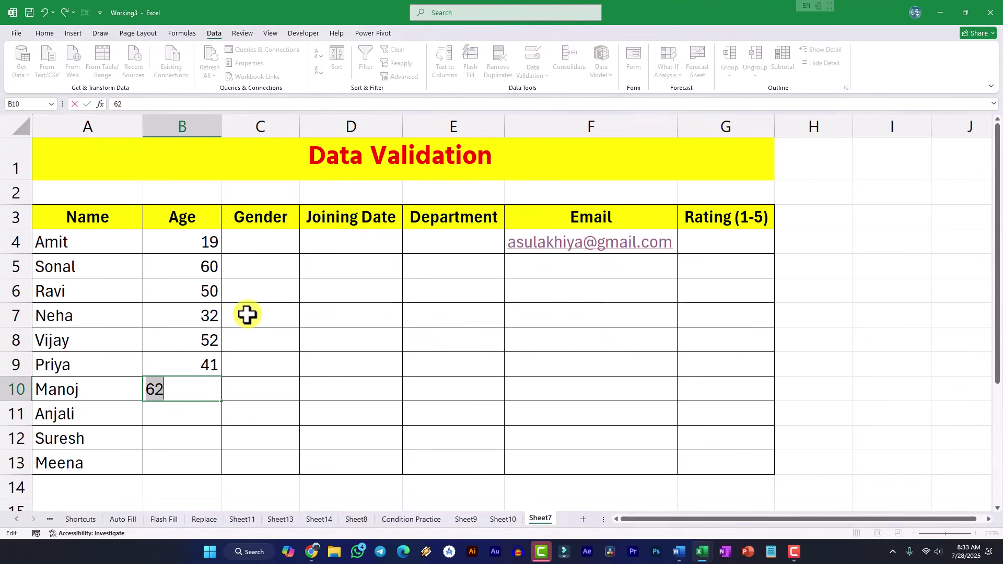
text(25)
key(Return)
text(6)
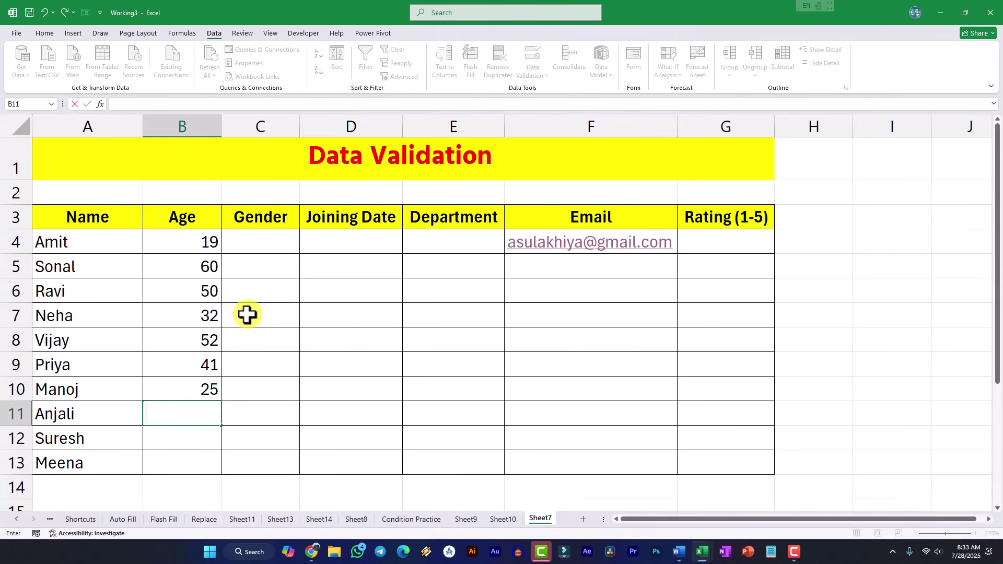
text(9)
key(Return)
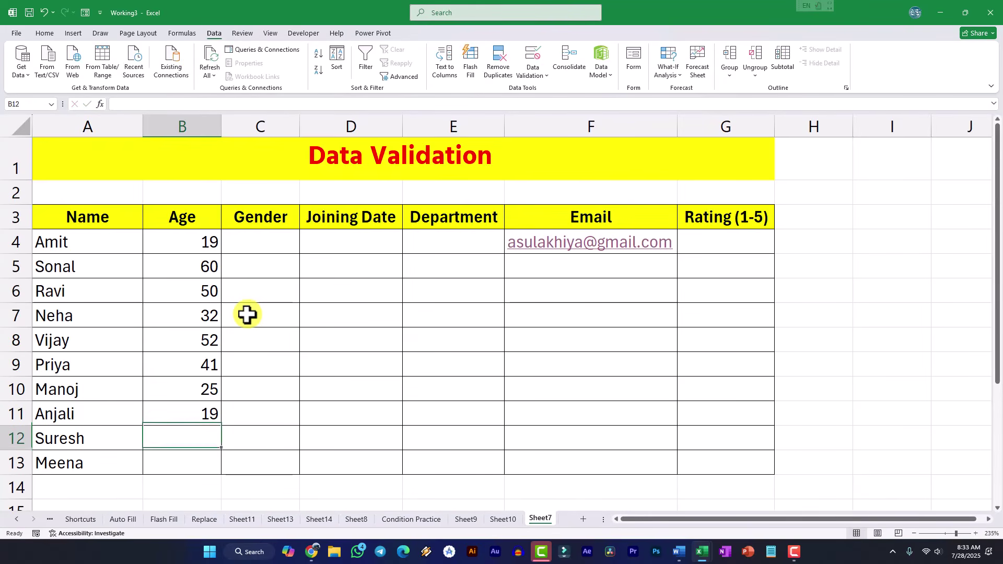
text(55)
key(Return)
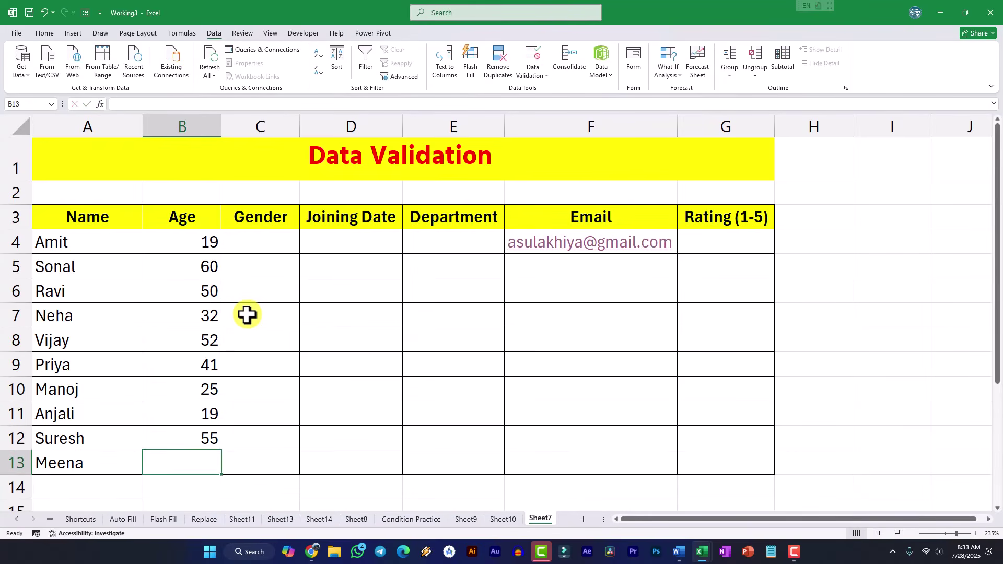
text(45)
key(Return)
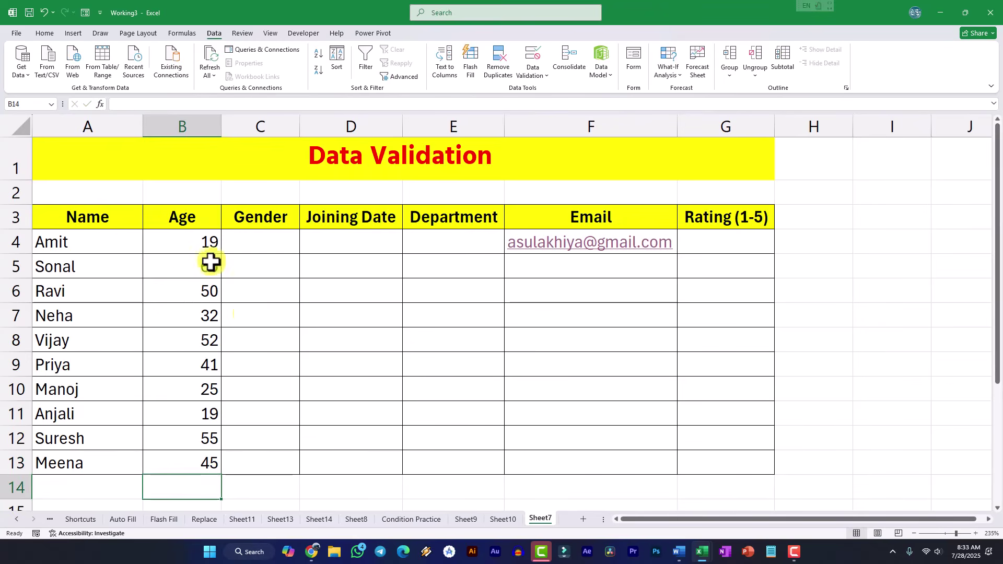
drag(193, 248, 200, 462)
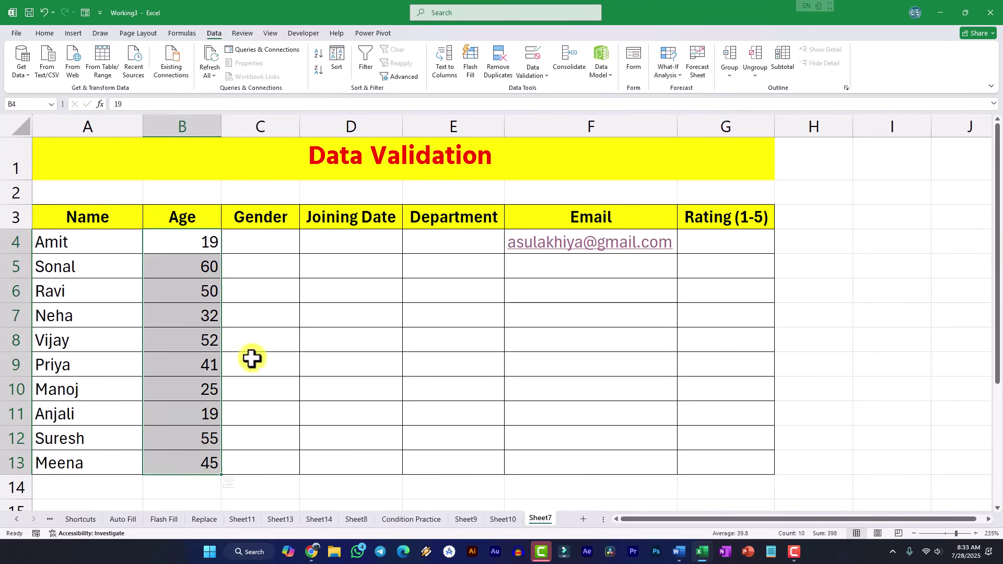
click(261, 242)
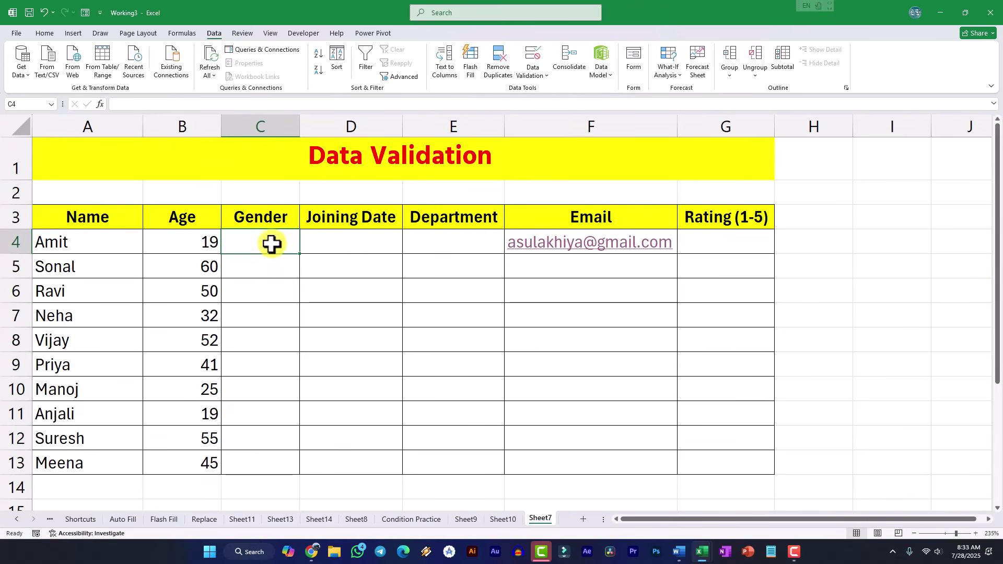
- Restrict C4:C13 to a List with source Male, Female
drag(274, 243, 269, 462)
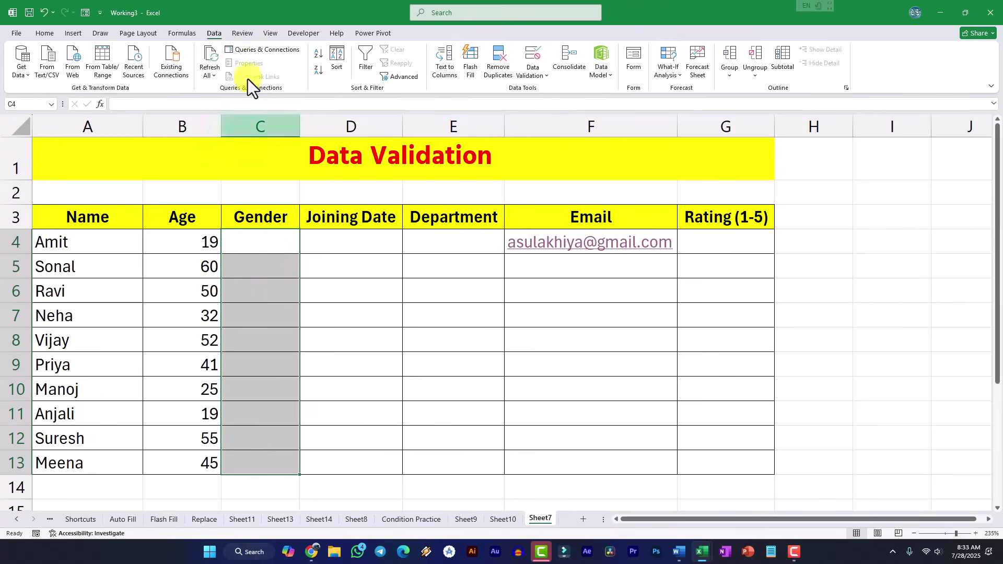
click(533, 69)
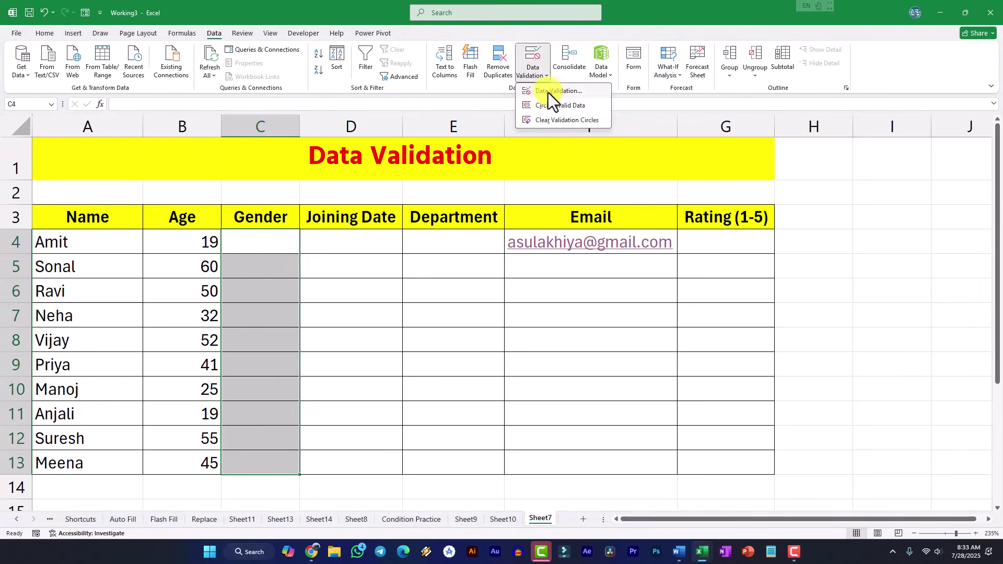
click(548, 92)
click(362, 187)
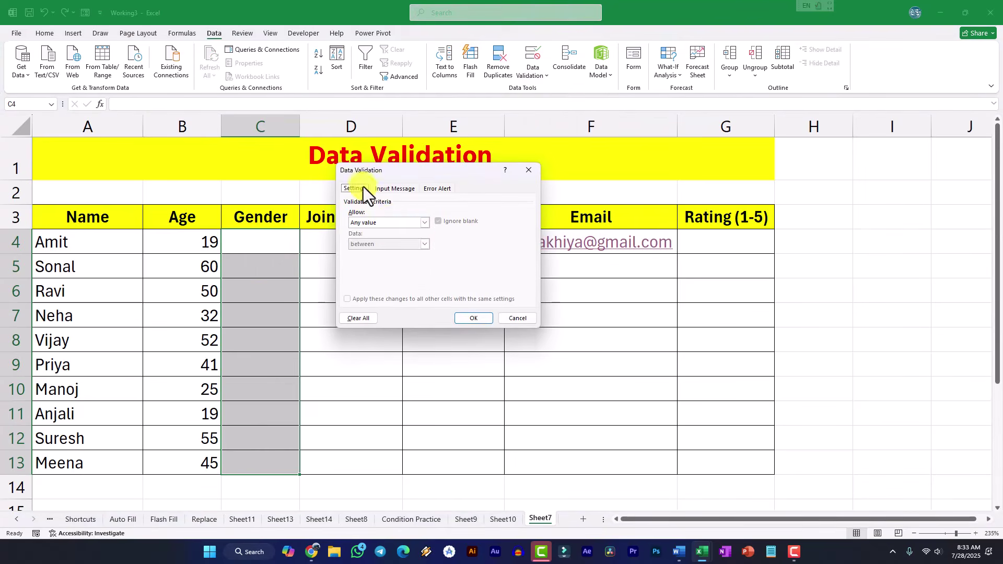
click(392, 222)
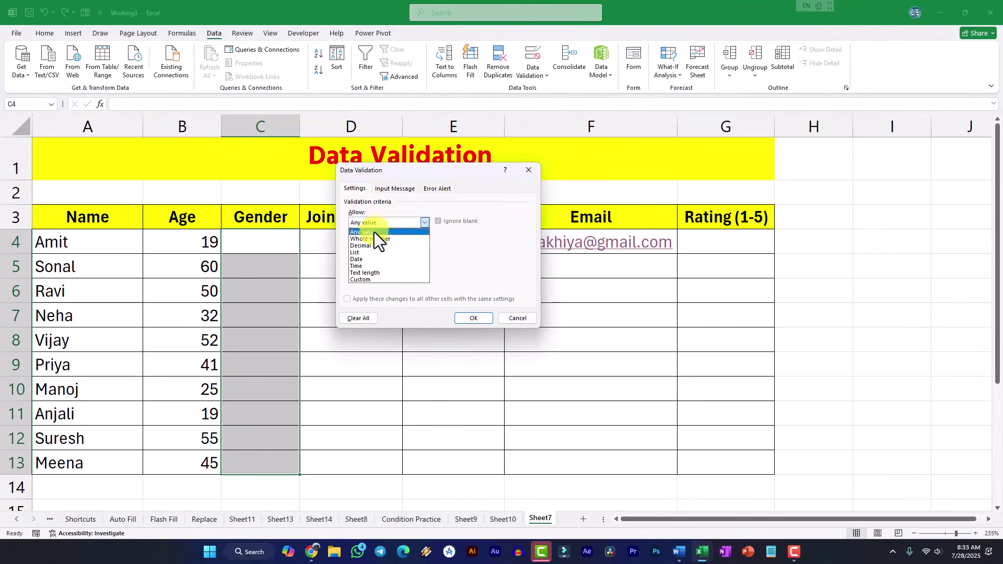
click(356, 254)
click(367, 265)
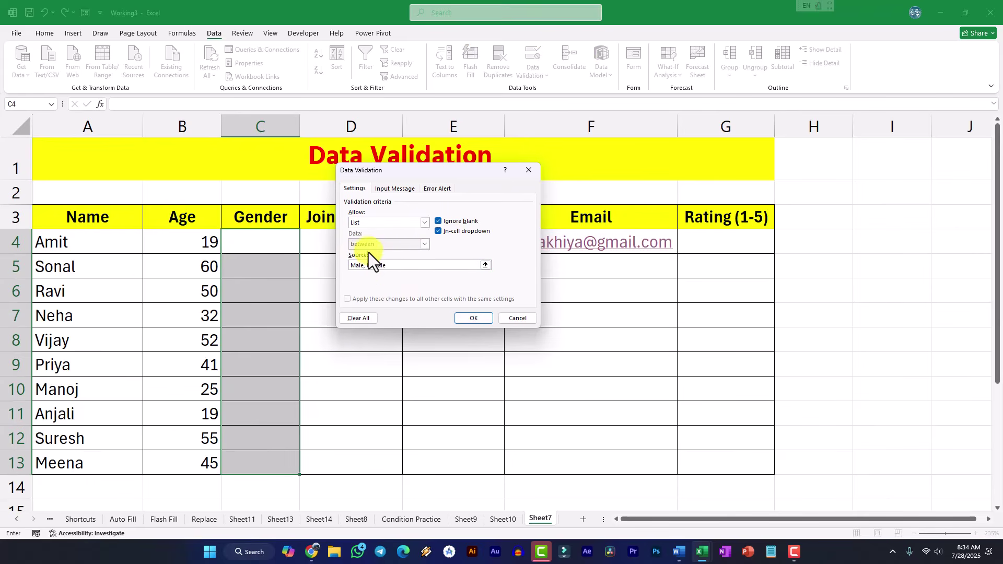
- Title the error alert 'Invalid Entry' with message 'Pls Select Gender into Dropdown'
click(437, 189)
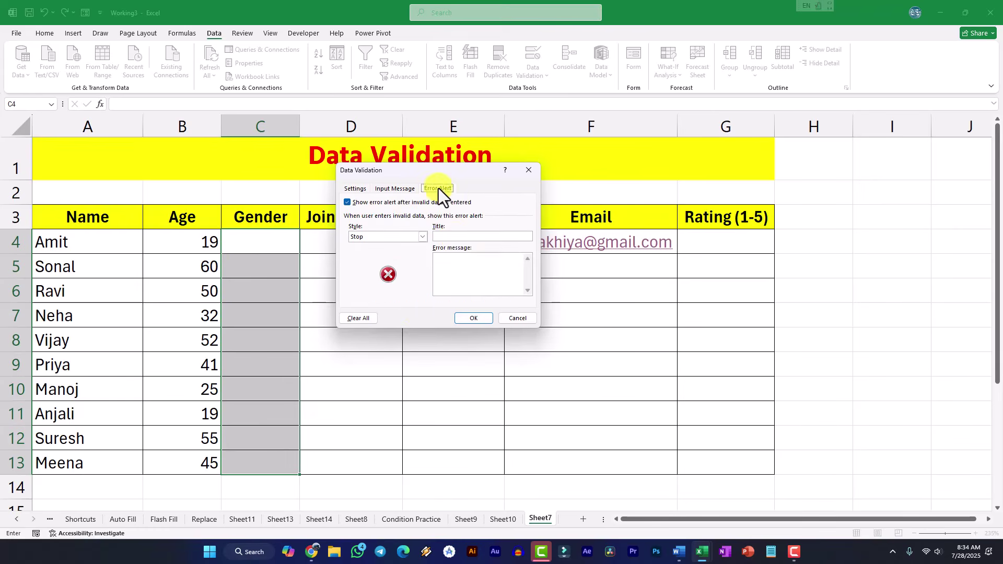
click(456, 238)
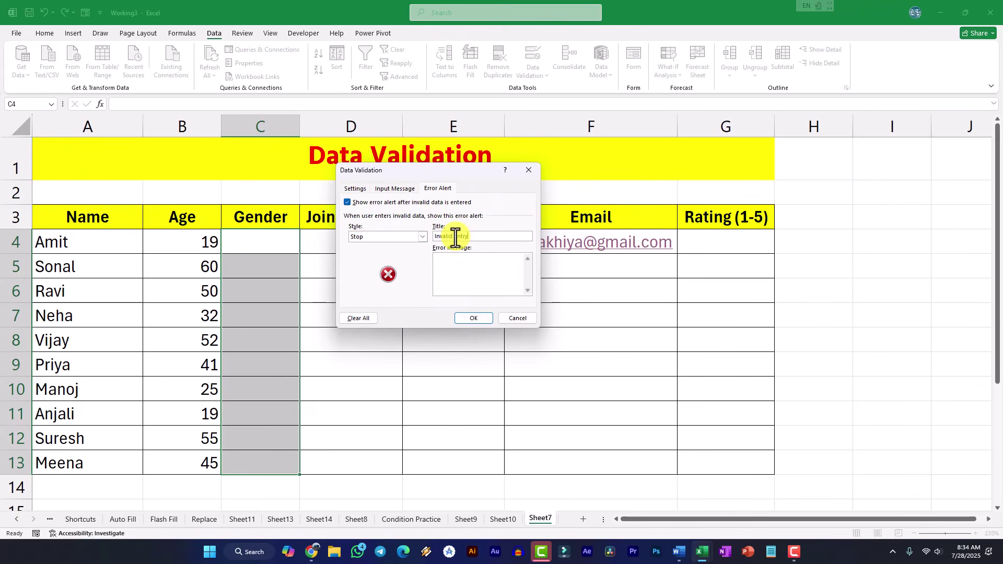
click(480, 282)
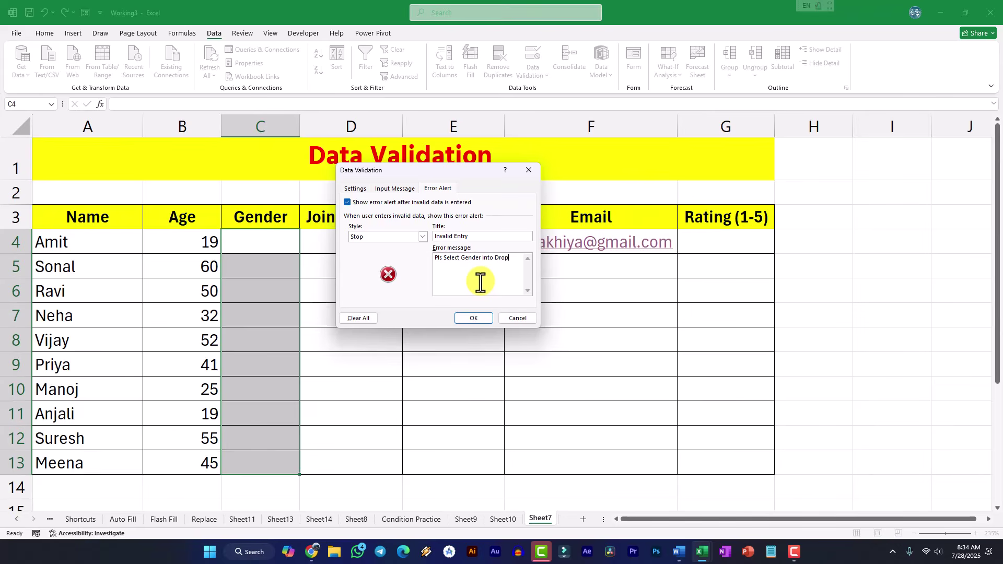
text(Pls Select Gender into Dropdown List)
- Apply the gender rule, then choose Male for C4 and Female for C5 from the dropdowns
click(473, 319)
click(282, 247)
click(285, 267)
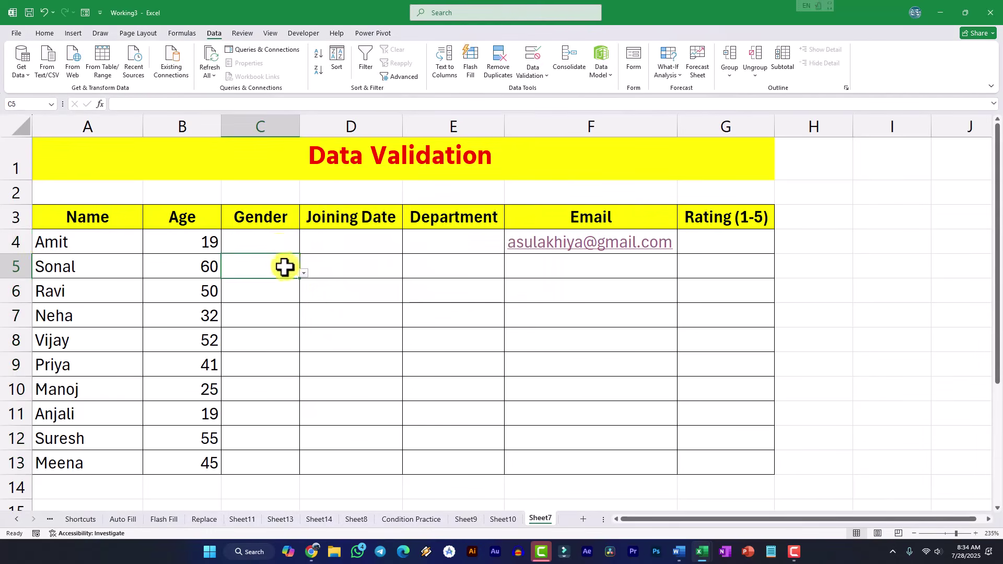
click(295, 251)
click(303, 249)
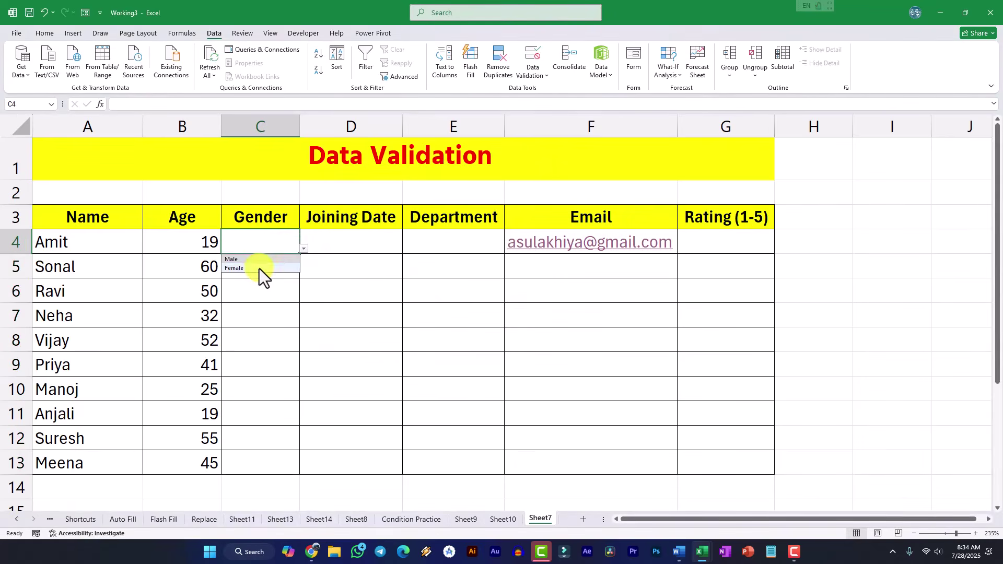
click(260, 268)
click(295, 266)
click(303, 271)
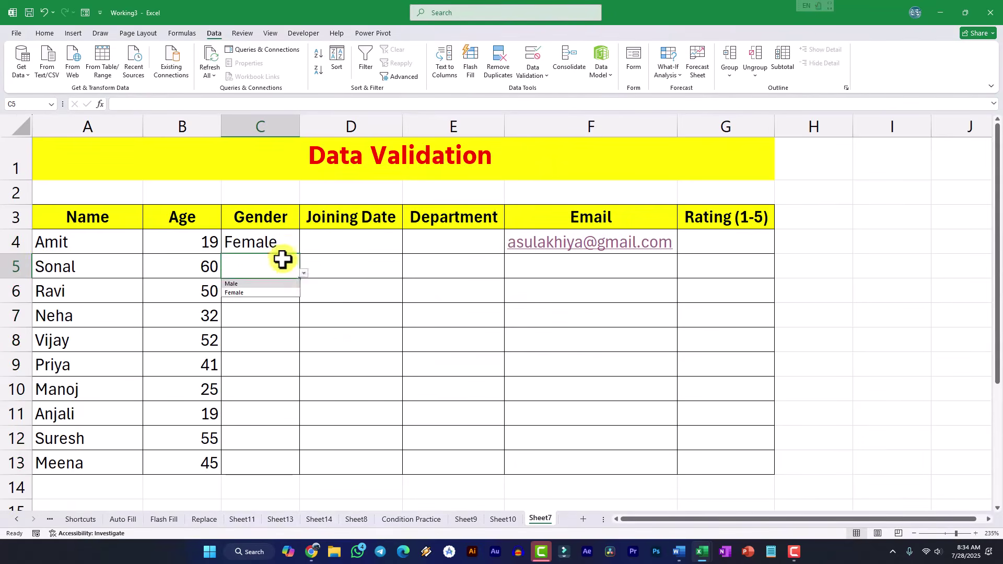
click(284, 248)
click(306, 255)
click(293, 246)
click(304, 248)
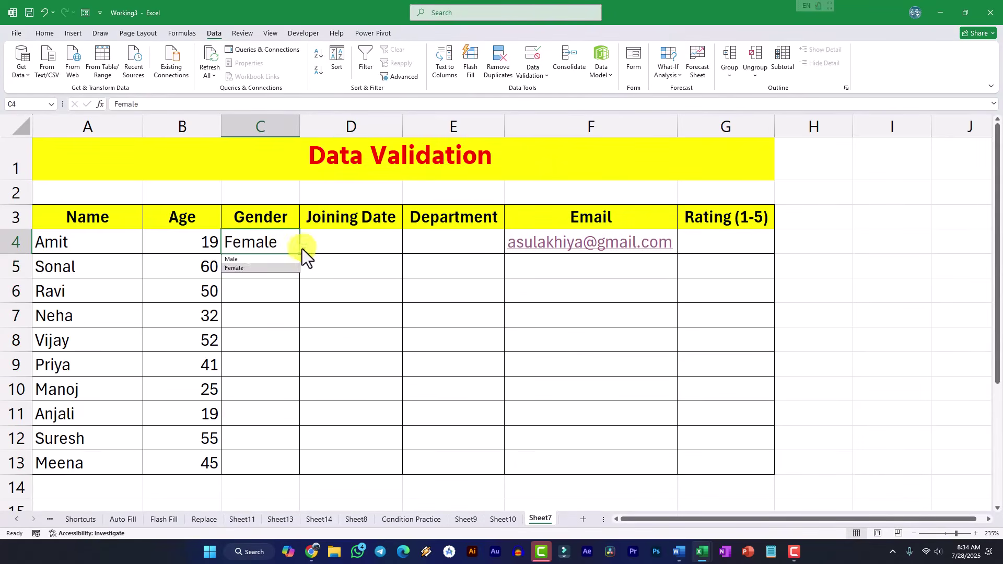
click(283, 258)
click(266, 267)
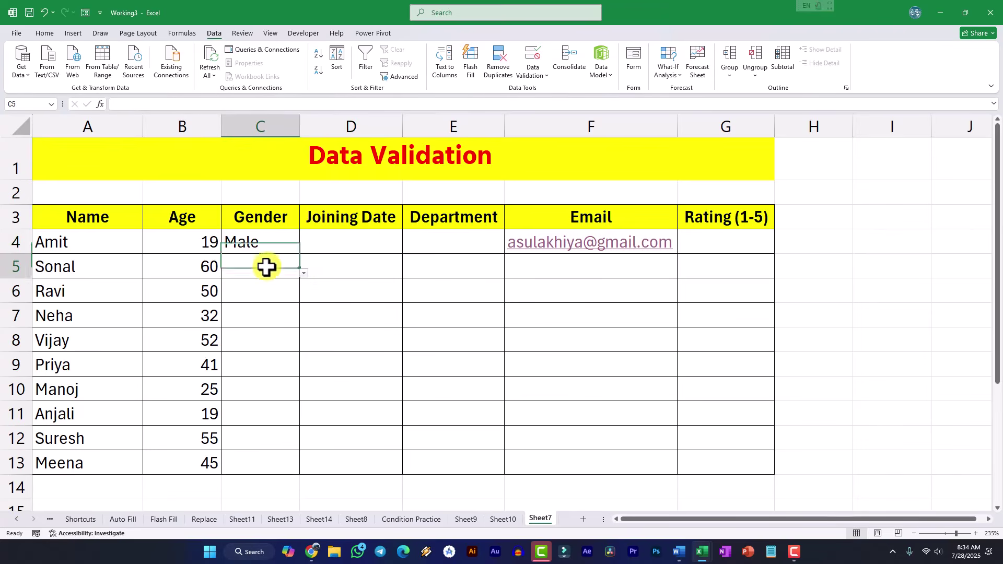
click(304, 271)
click(267, 293)
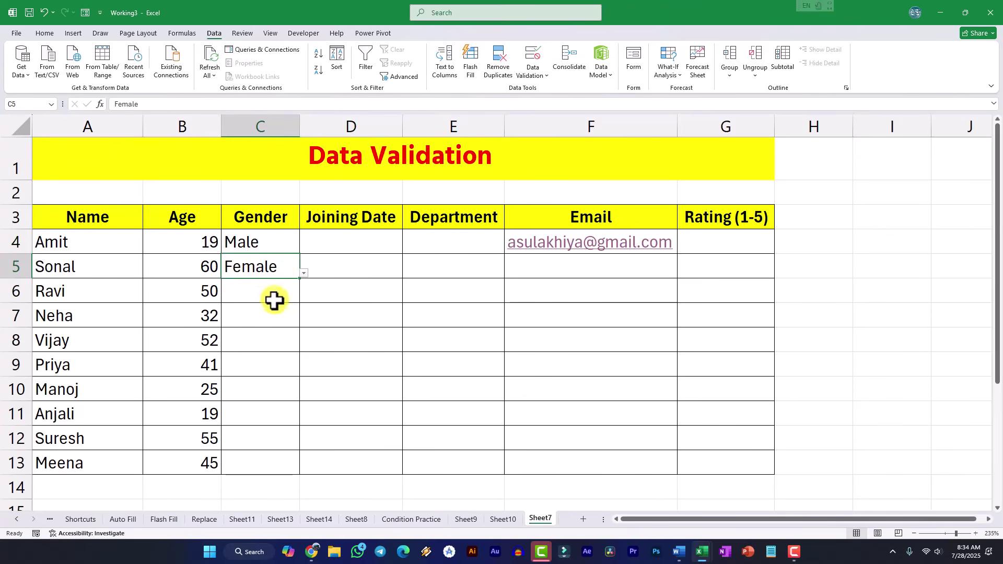
- Set C7 to Female and C6 to Male, confirm 'Trandgender' is rejected, then set C8 to Male
click(290, 315)
click(304, 322)
click(267, 340)
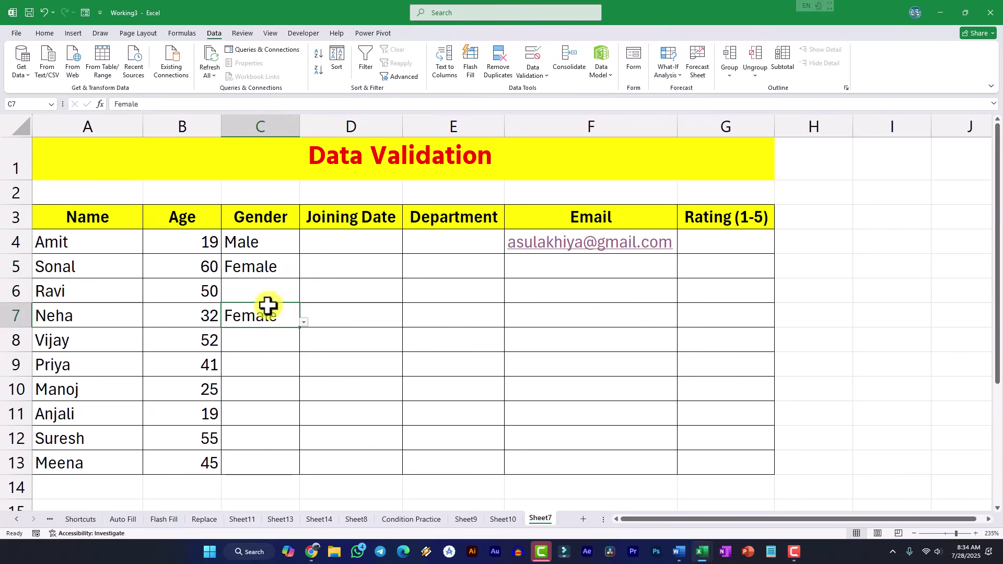
click(274, 291)
click(304, 297)
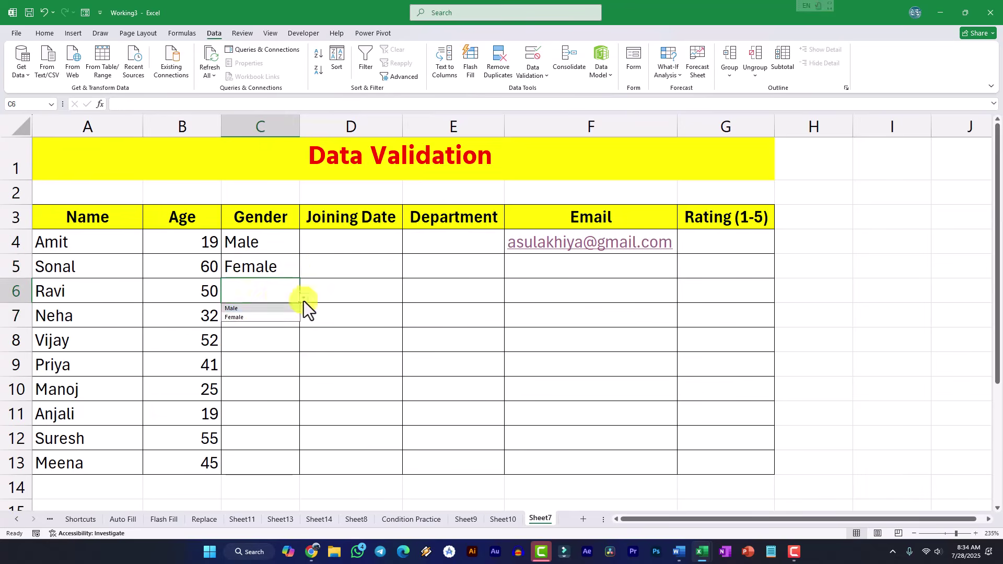
click(258, 310)
click(263, 339)
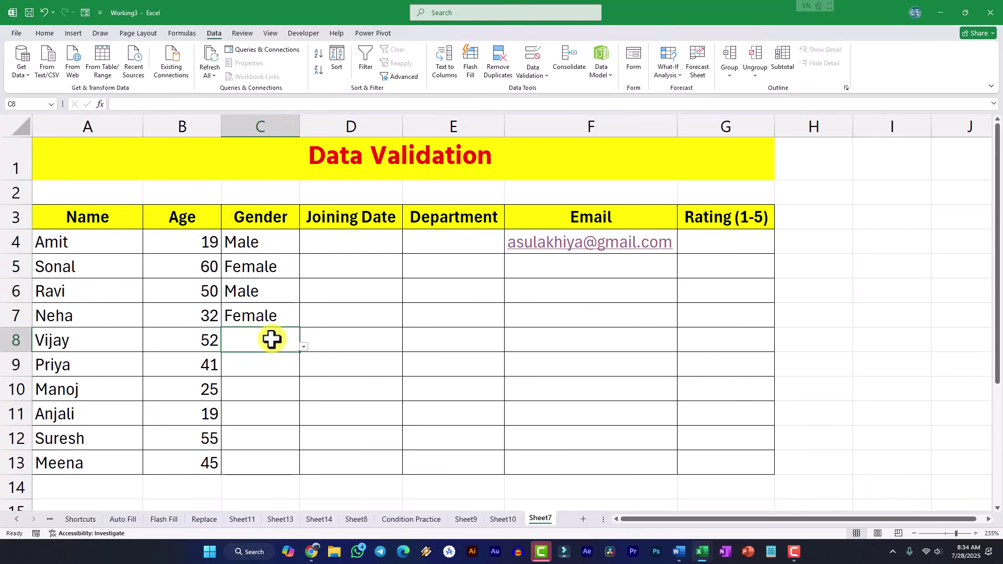
text(Tr)
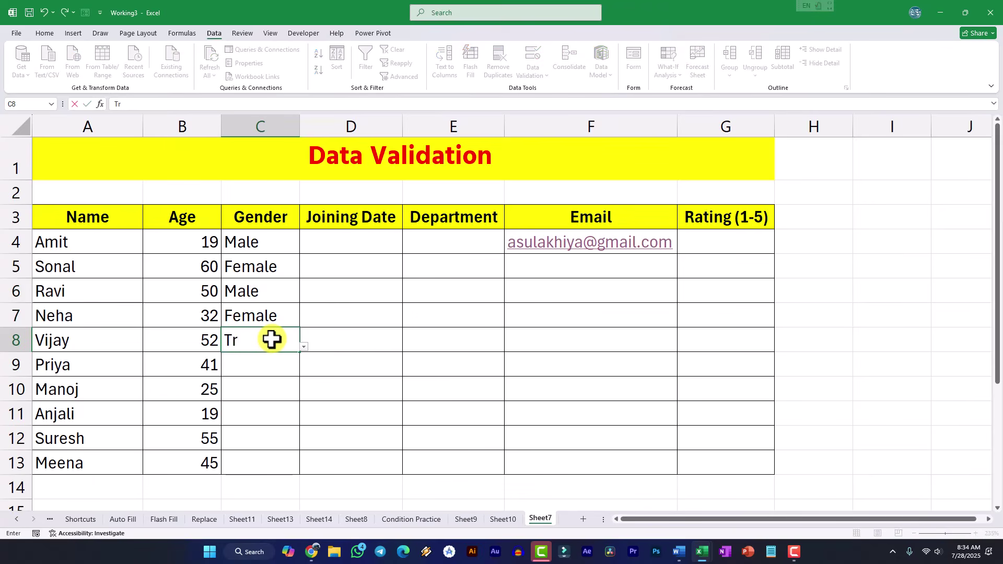
text(and)
text(gender)
key(Return)
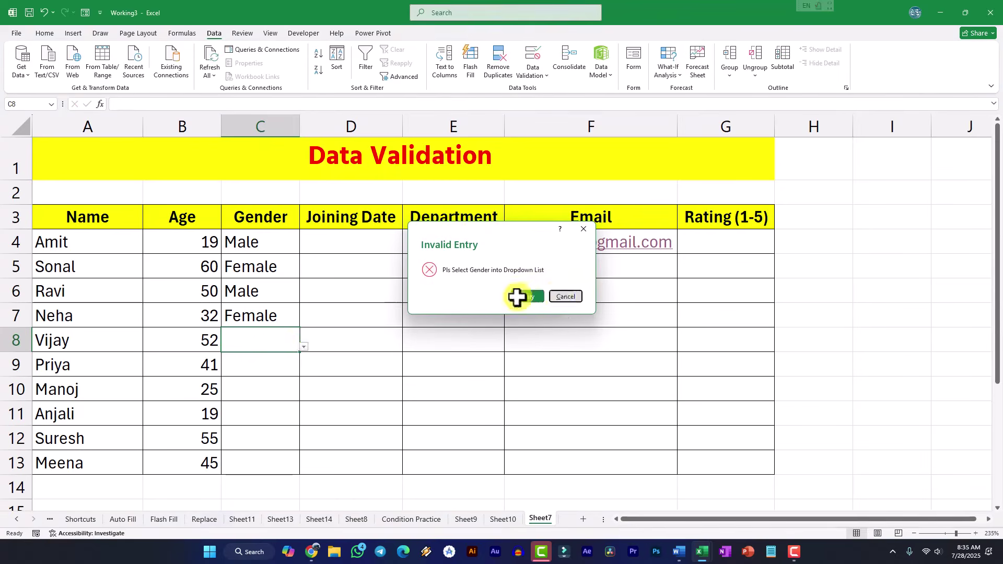
click(561, 297)
click(303, 347)
click(270, 357)
- Set C9 to Female and C10 to Male from the dropdowns
click(279, 364)
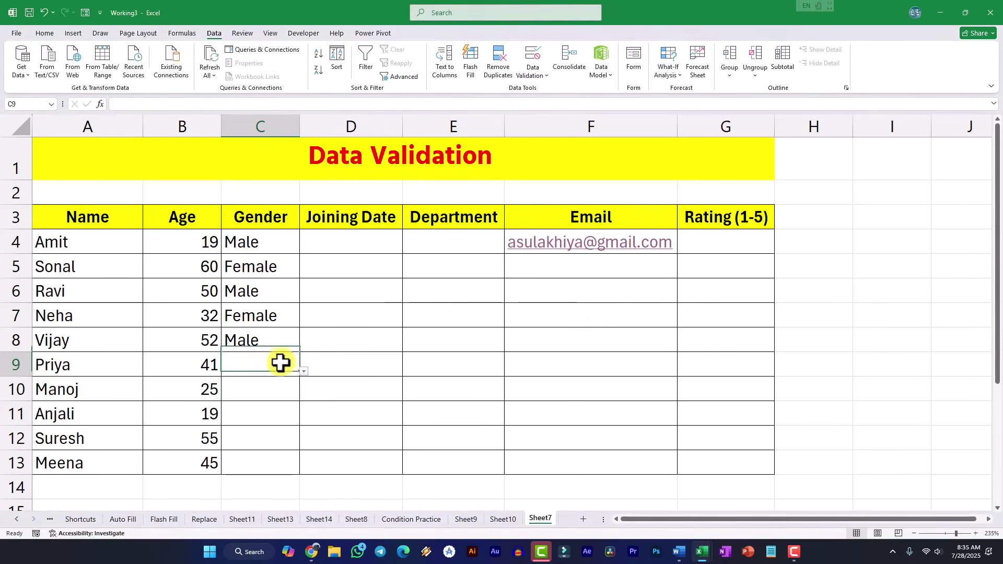
click(304, 372)
click(272, 392)
click(280, 384)
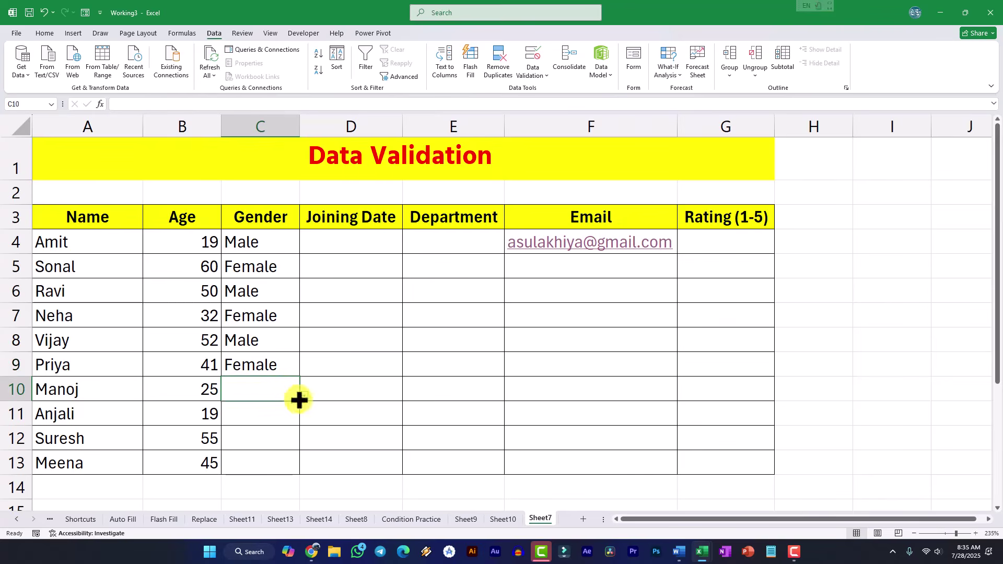
click(304, 395)
click(271, 413)
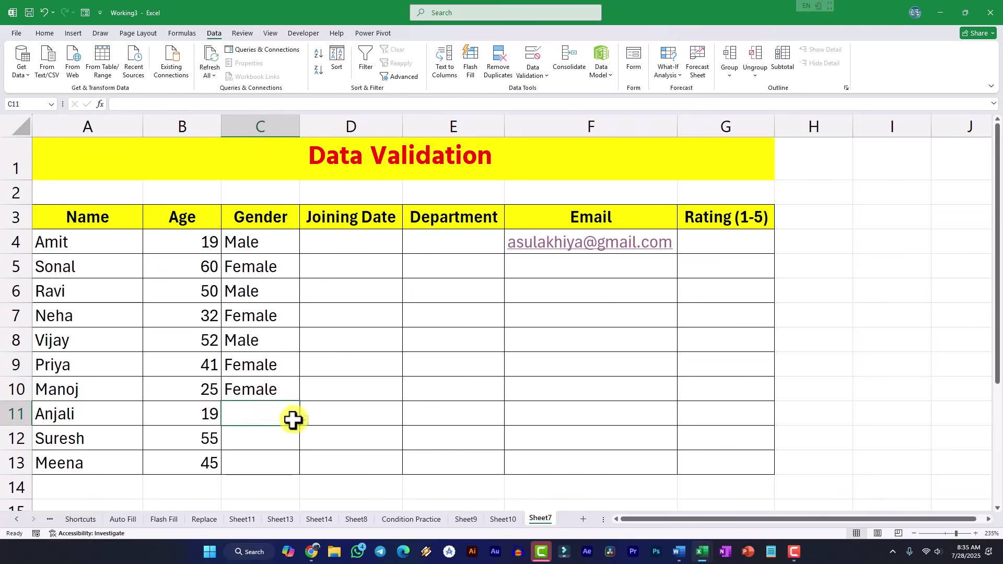
click(284, 370)
click(280, 390)
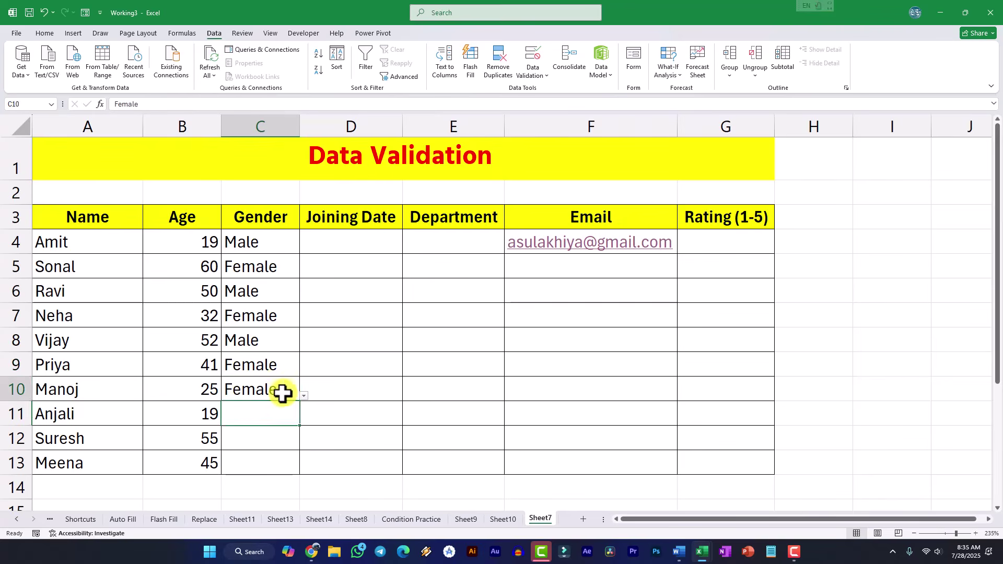
click(303, 396)
click(268, 407)
- Set C11 to Female, C12 to Male and C13 to Female
click(271, 423)
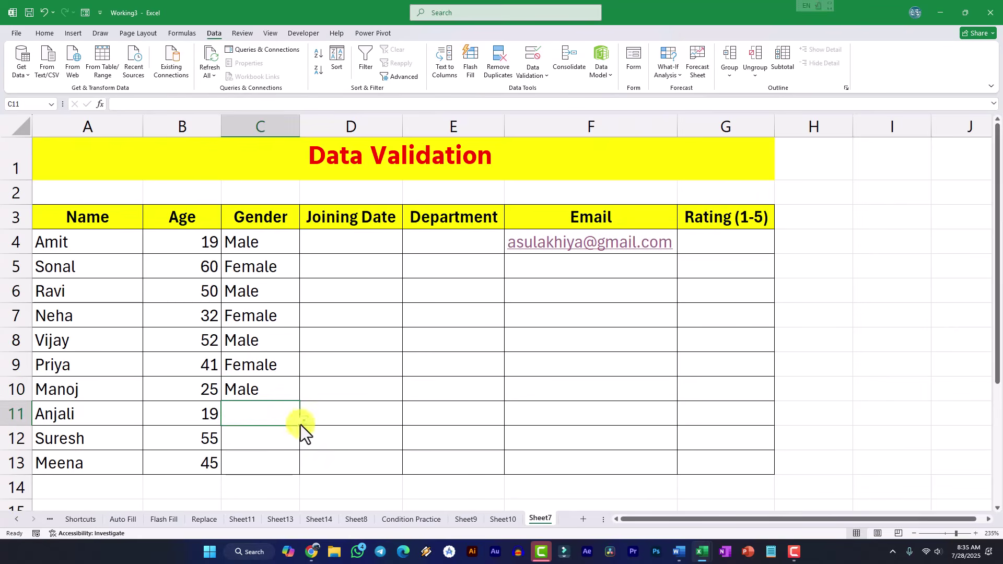
click(303, 420)
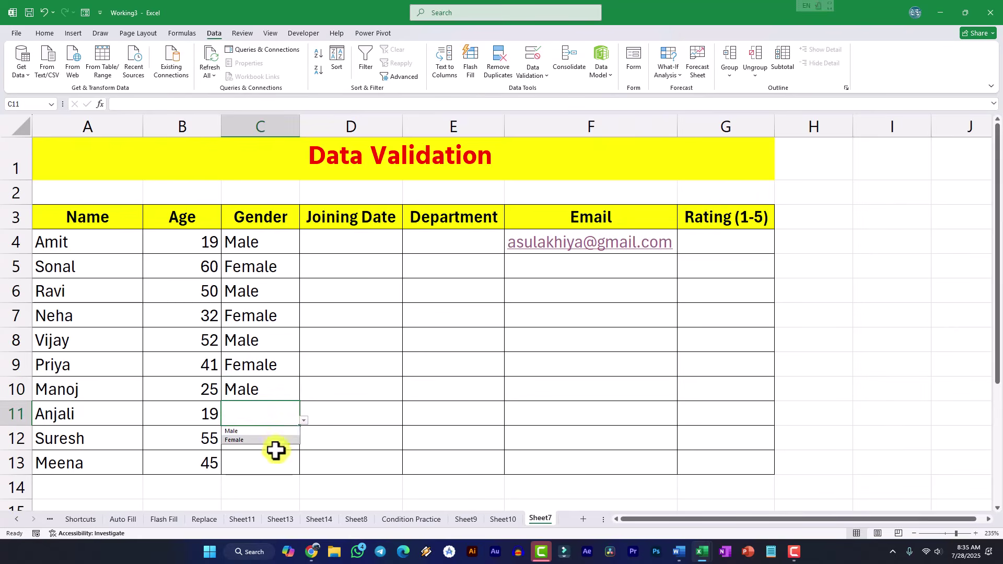
click(273, 421)
click(304, 424)
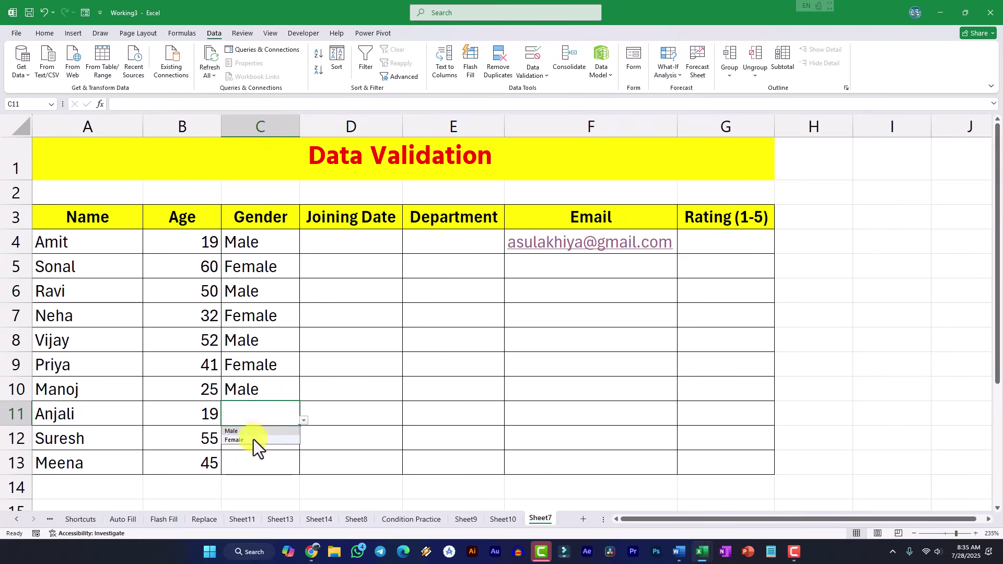
click(253, 440)
click(264, 439)
click(304, 444)
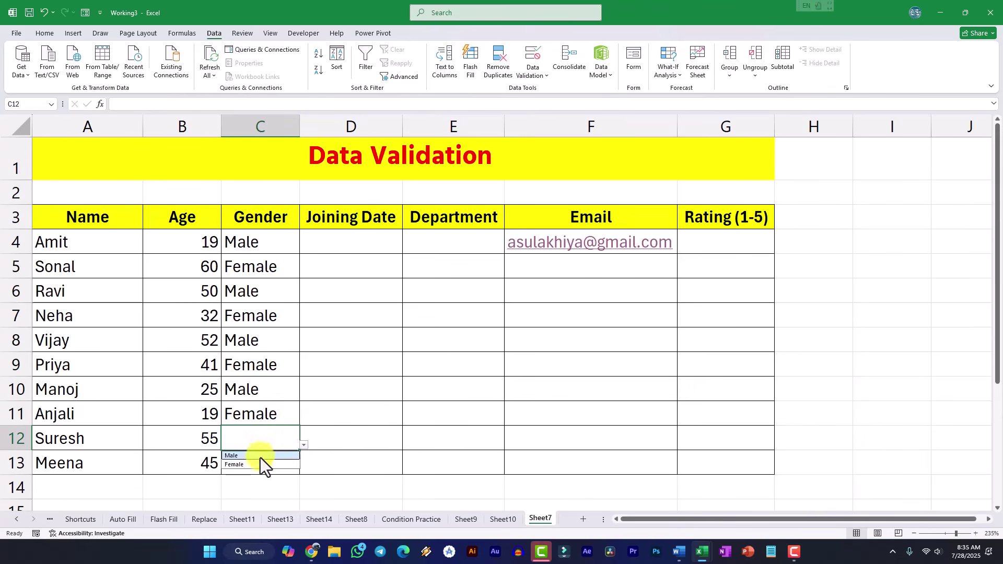
click(251, 456)
click(261, 464)
click(303, 469)
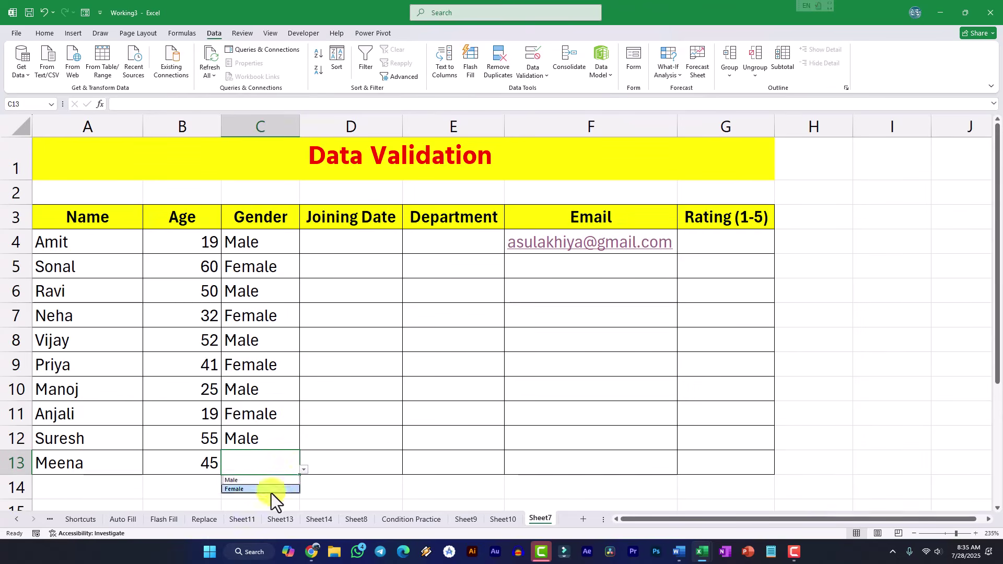
click(271, 490)
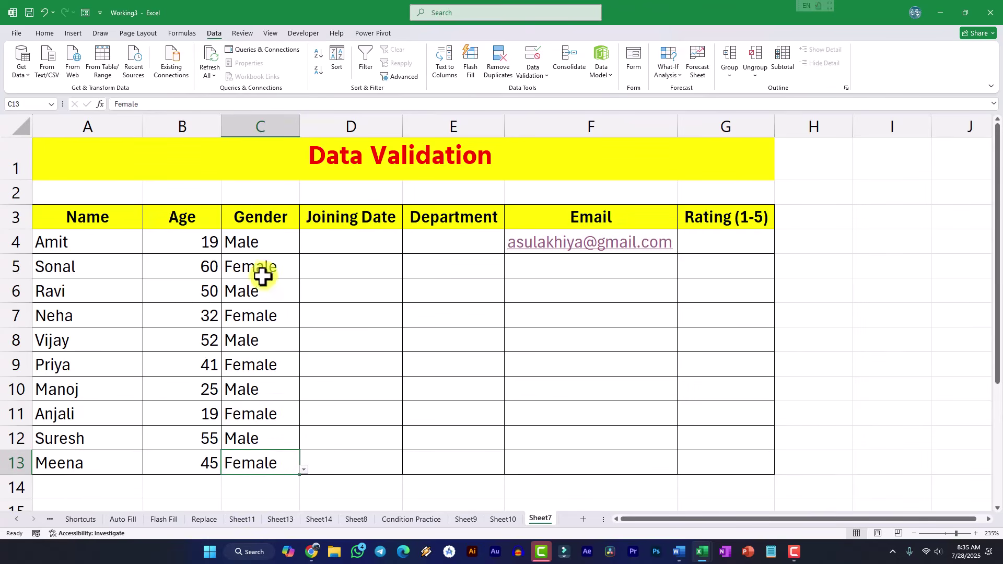
click(337, 243)
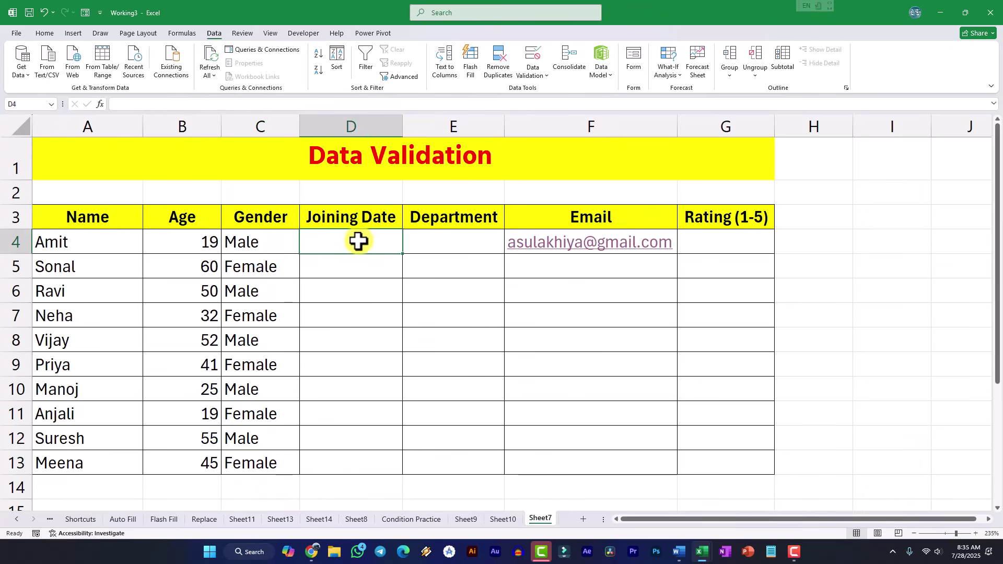
- Limit D4:D13 to dates less than =TODAY()
drag(358, 240, 352, 462)
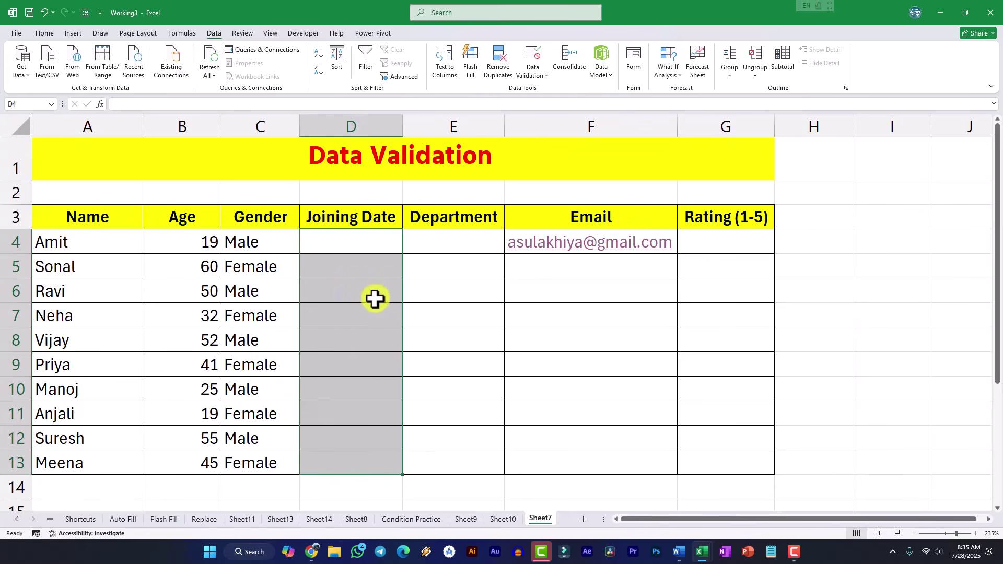
click(533, 73)
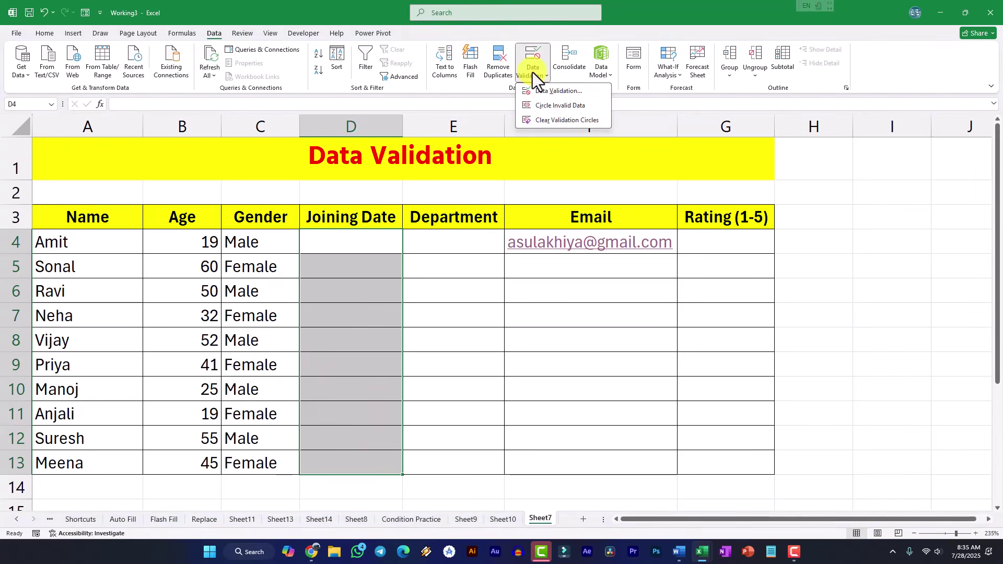
click(547, 93)
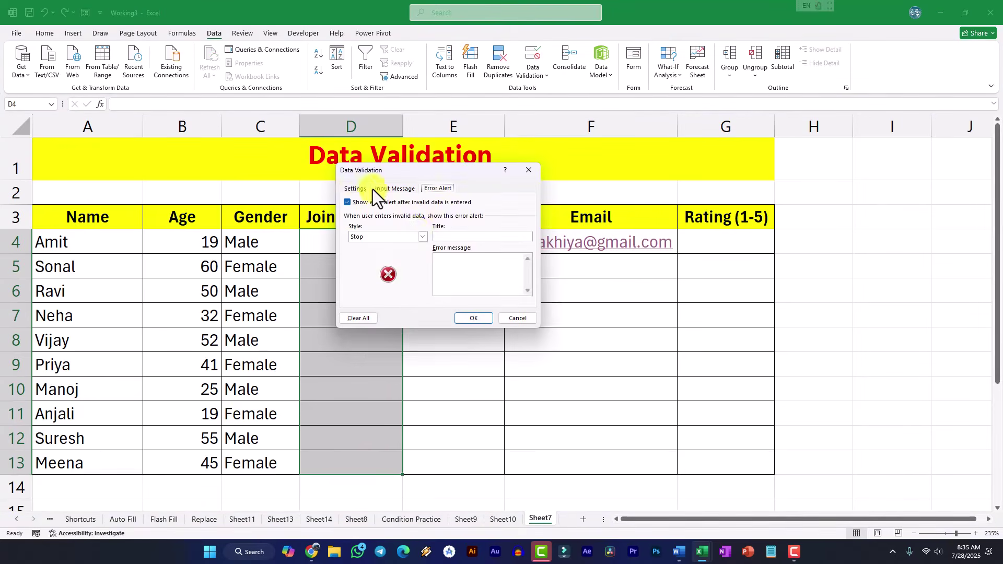
click(355, 189)
click(403, 223)
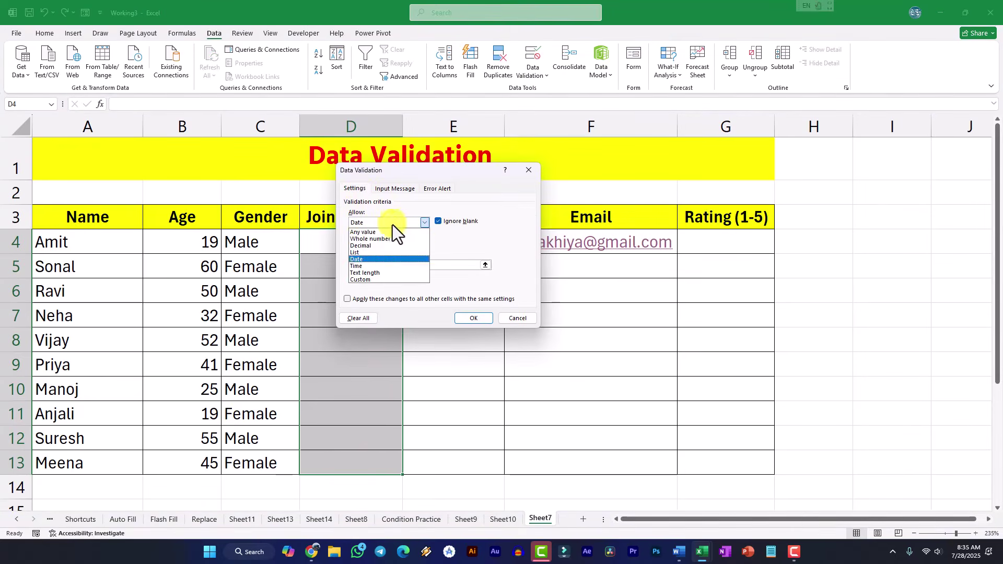
click(363, 260)
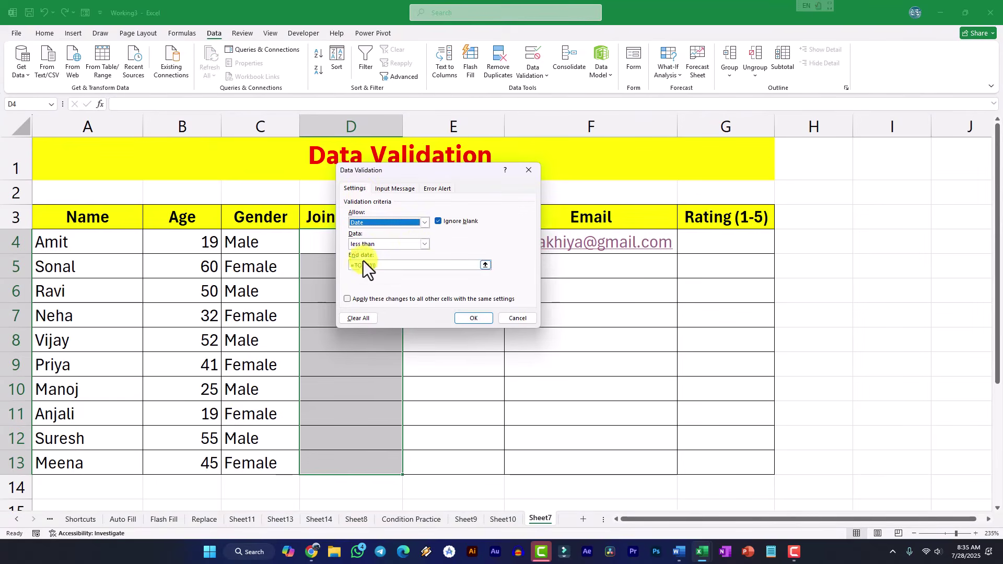
click(416, 243)
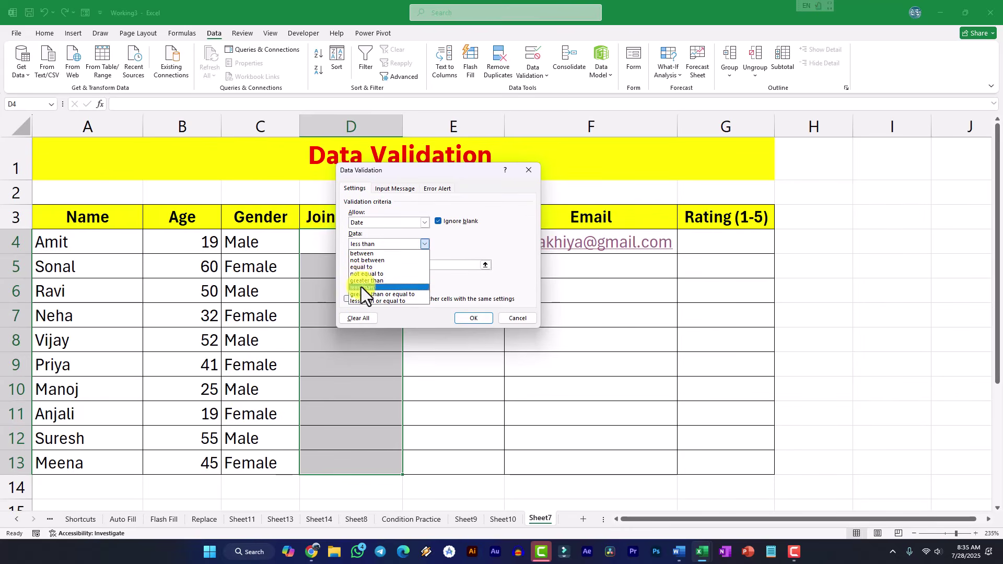
click(361, 288)
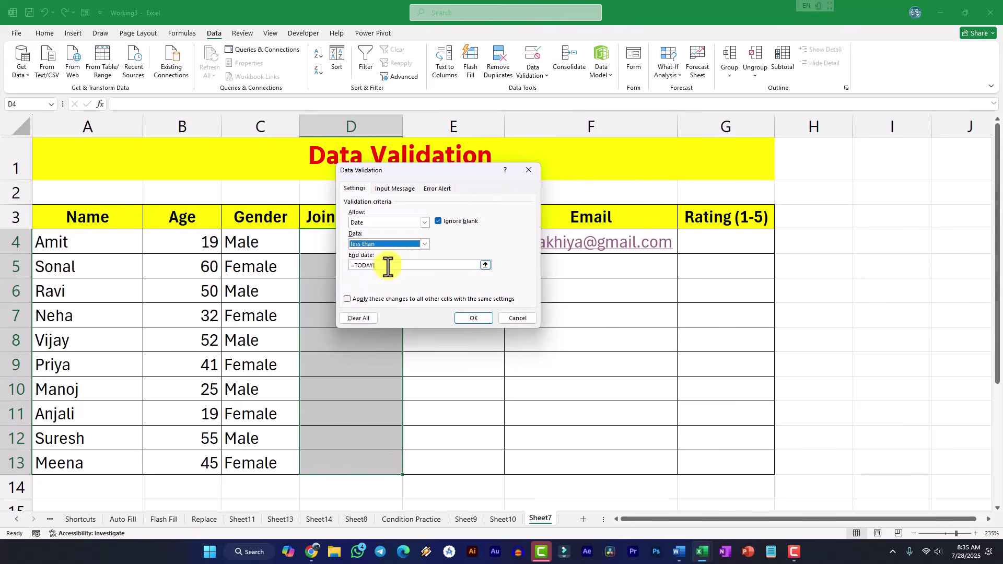
click(388, 266)
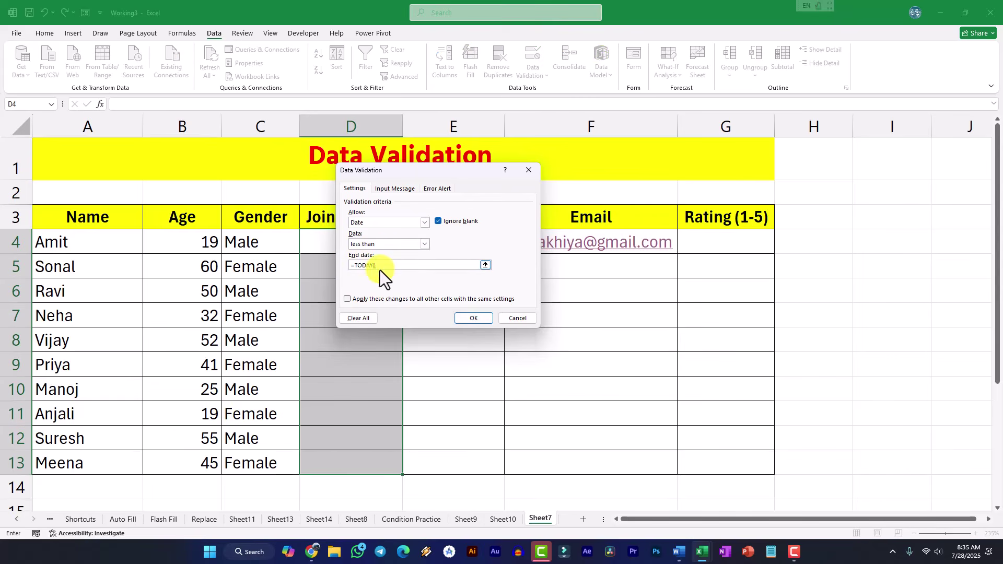
click(467, 319)
click(365, 249)
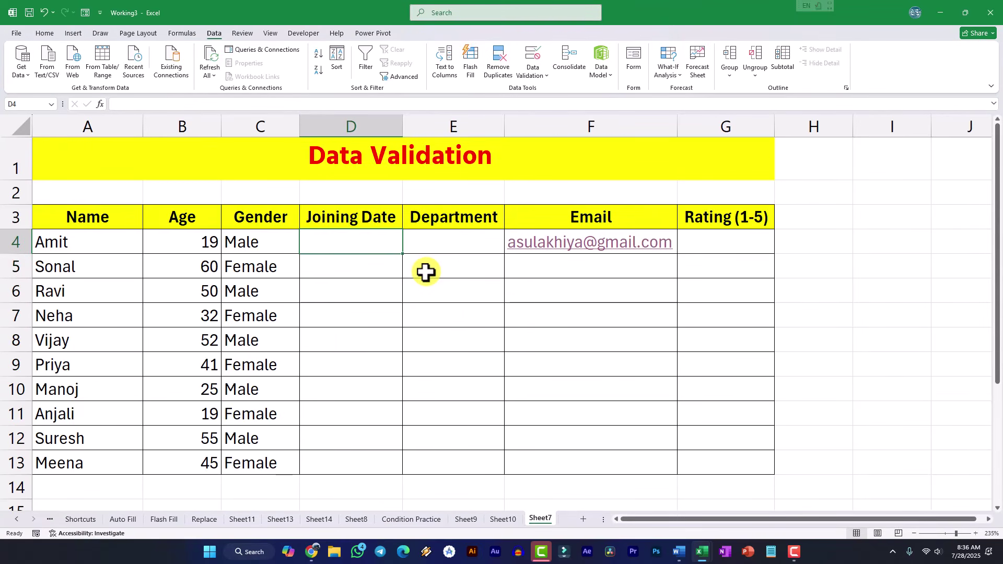
- Enter 27 July as D4's joining date after the 28 July entry is rejected
text(28)
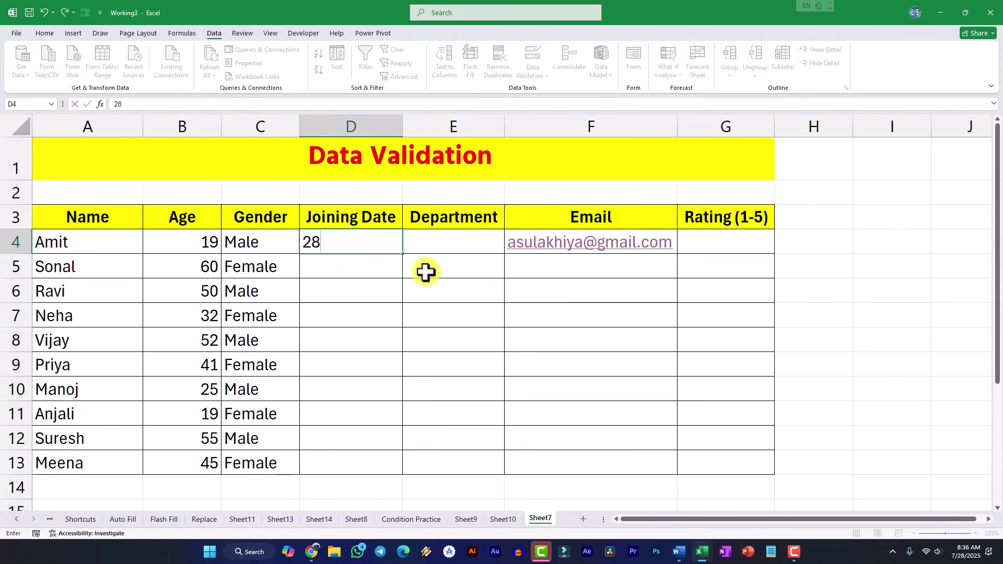
text( july)
key(Return)
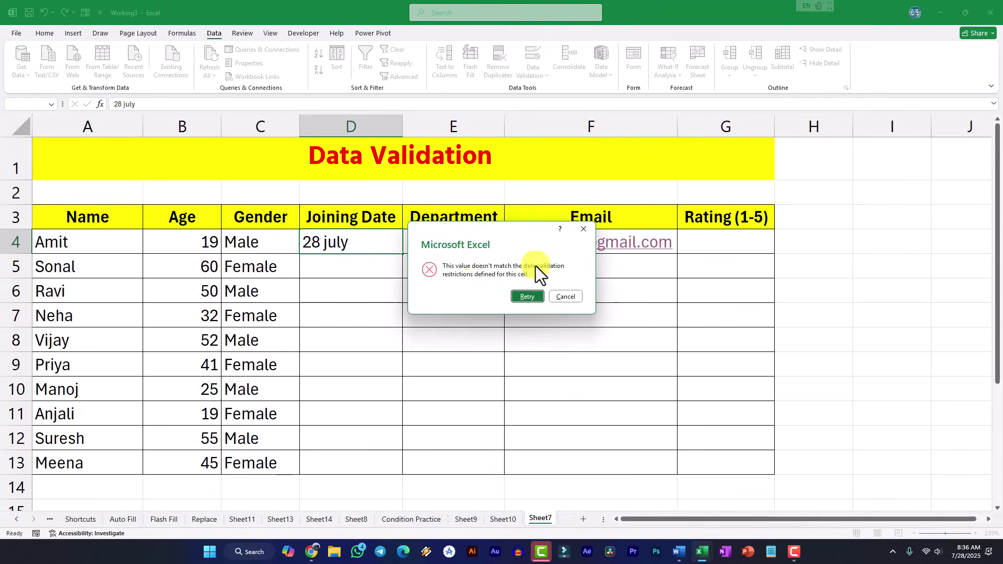
click(562, 297)
text(27)
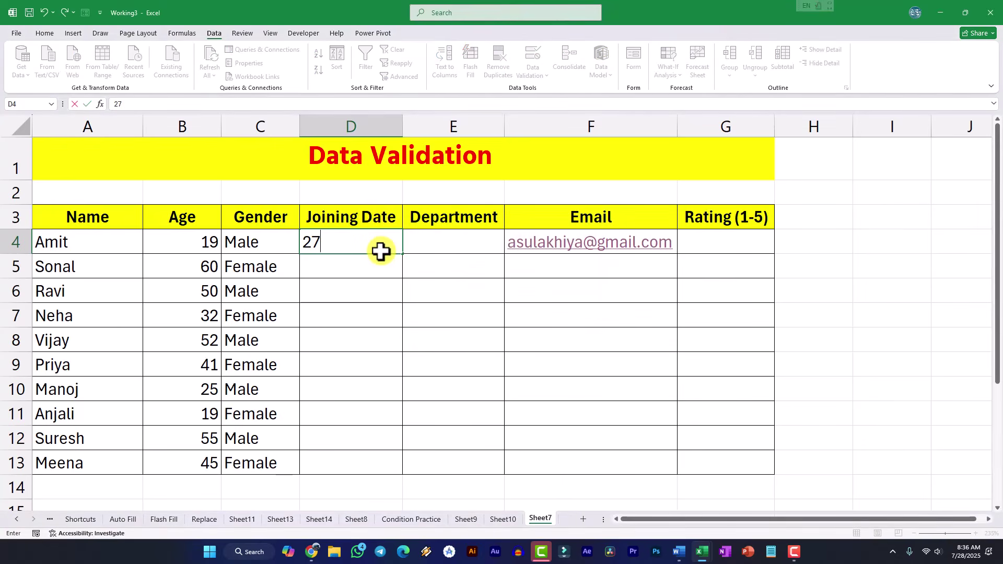
text( july)
key(Return)
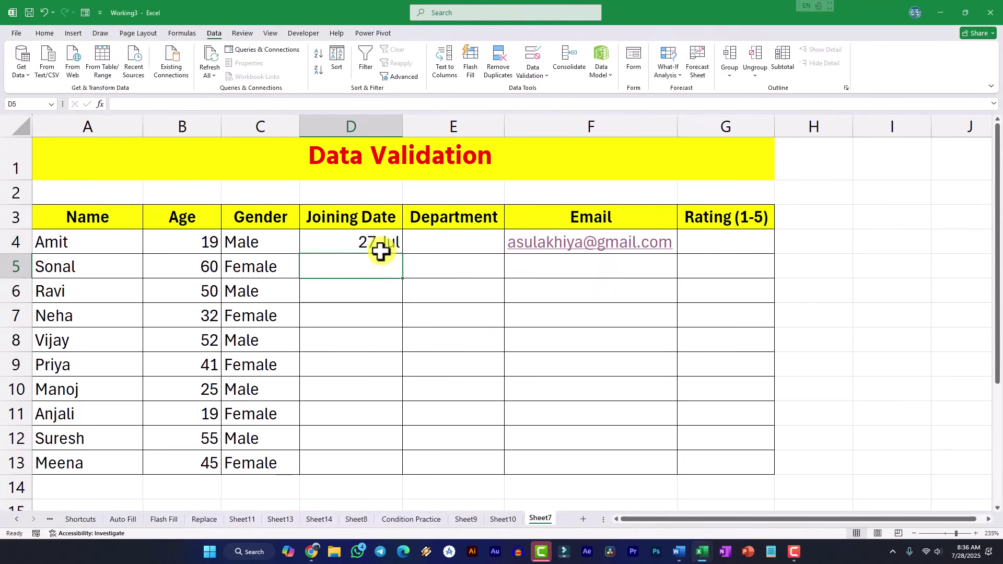
- Enter 26 Jul in D5 and extend the D4:D5 date series down to D13
text(26)
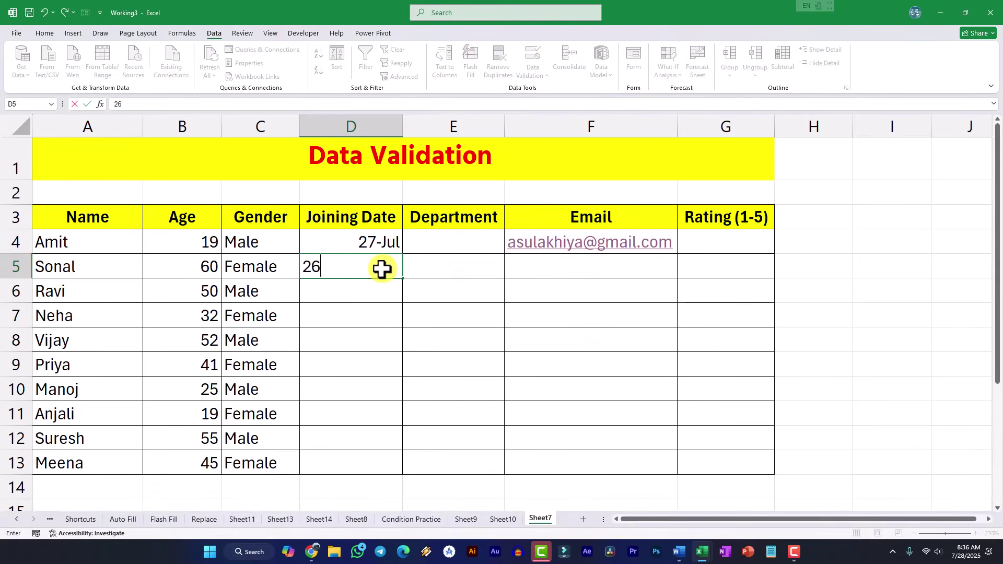
text( jul)
key(Return)
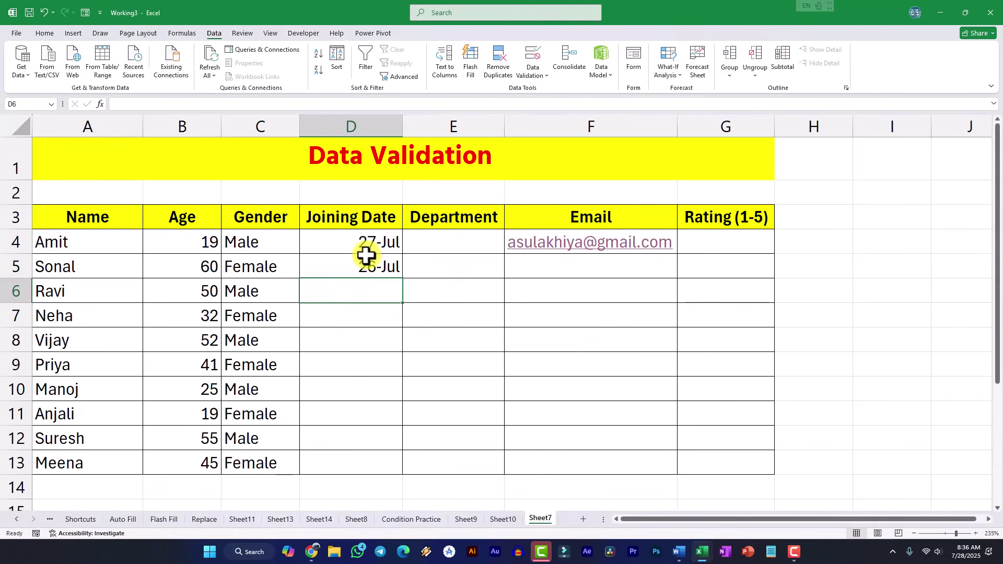
drag(365, 250, 397, 465)
click(441, 418)
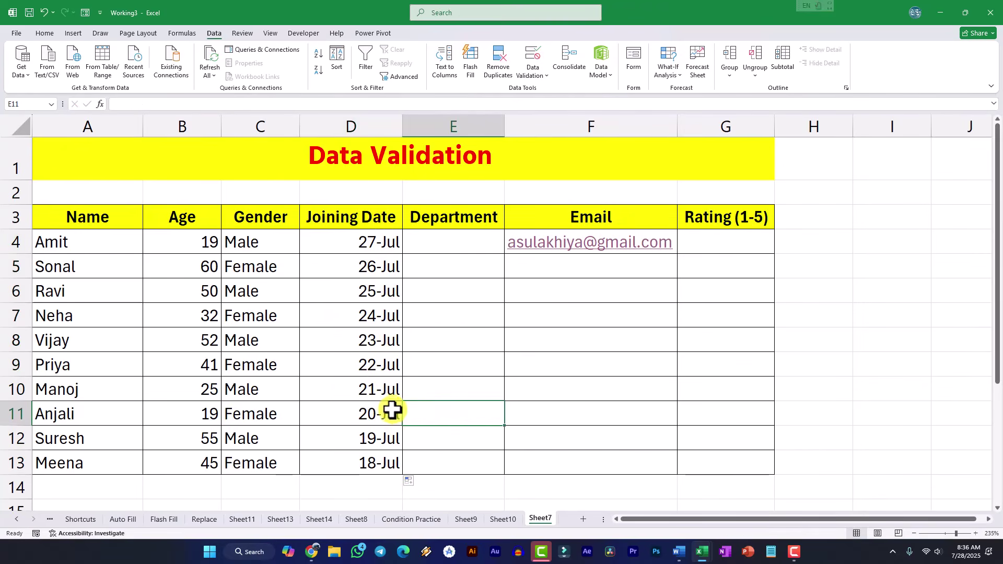
click(455, 249)
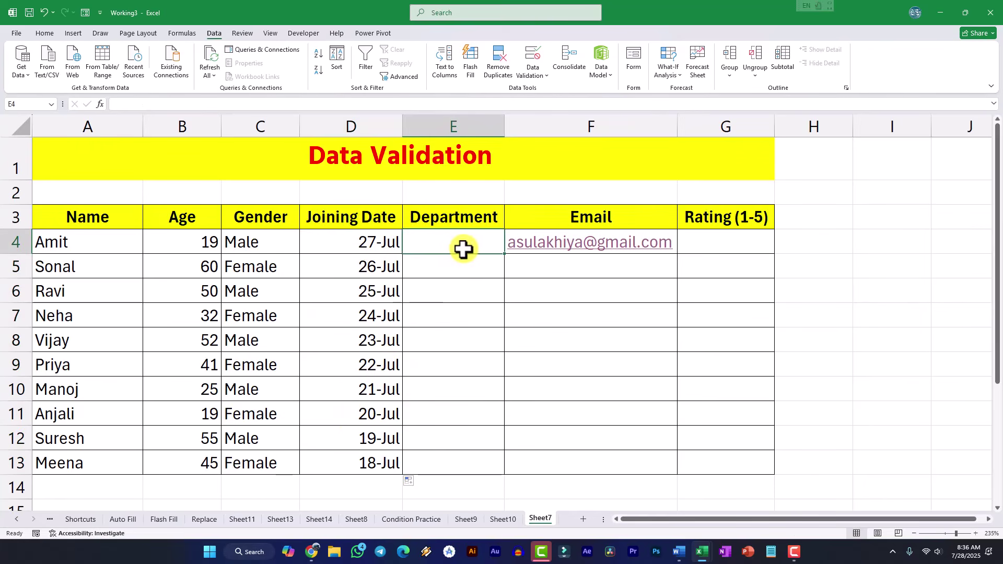
- Apply List validation to E4:E13 with source HR, IT, Finance, Marketing
drag(460, 248, 457, 456)
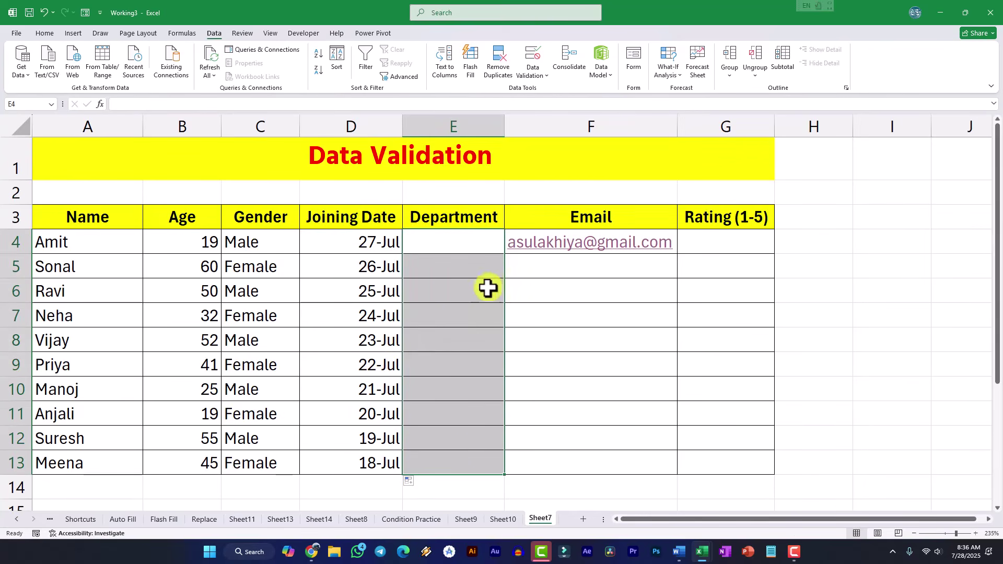
click(538, 76)
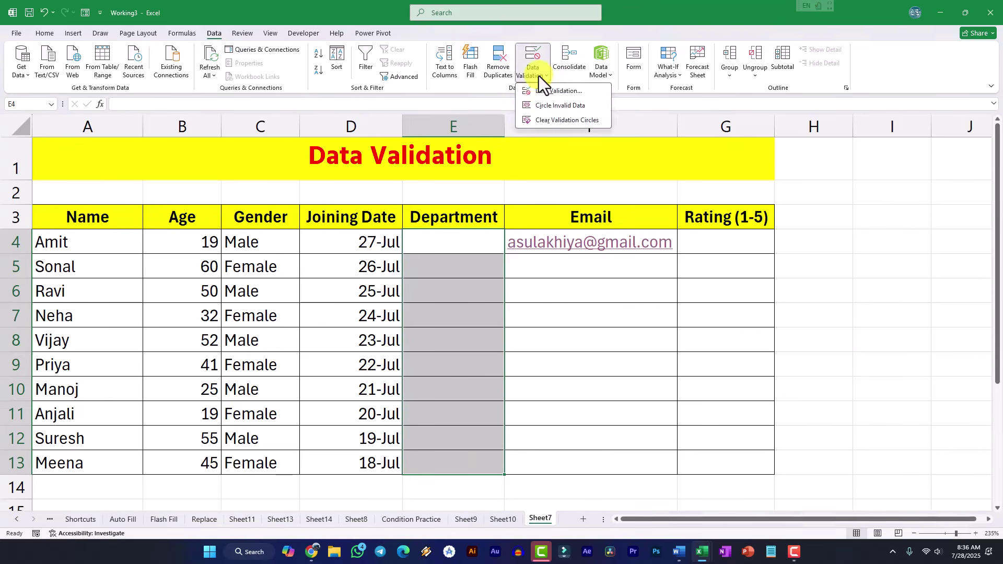
click(548, 95)
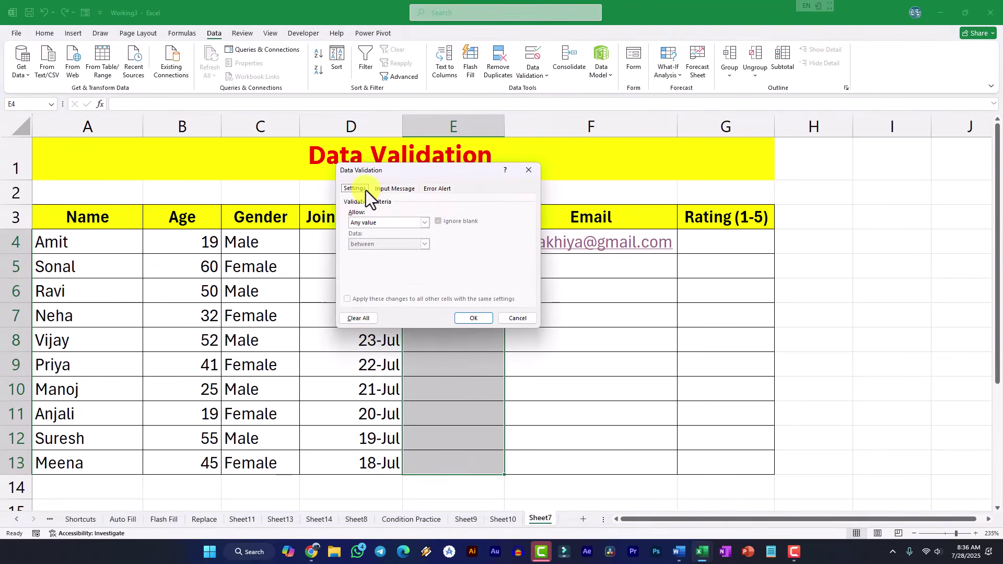
click(385, 224)
click(371, 253)
click(383, 266)
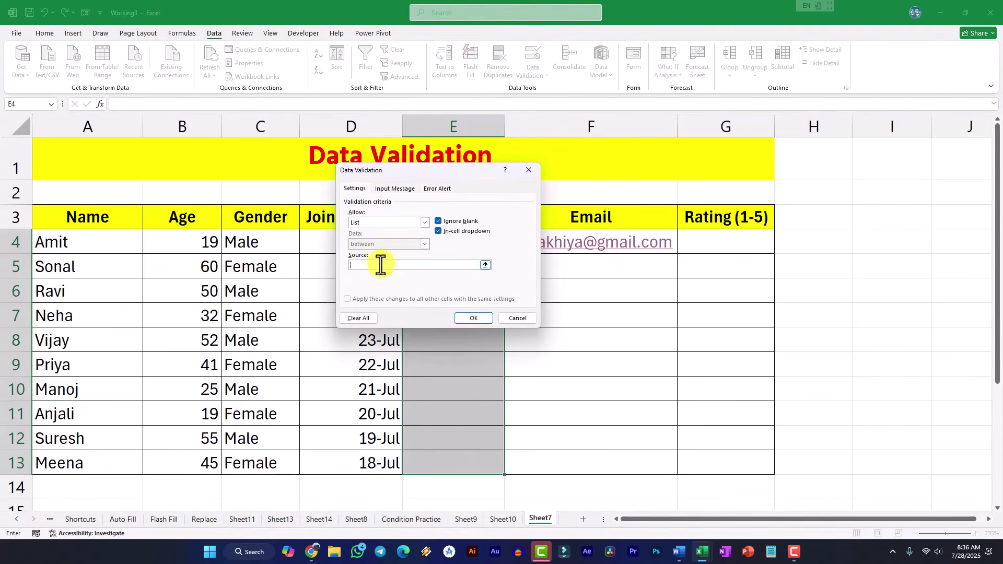
text(HR)
text(, IT, Finance, Marketing)
click(435, 188)
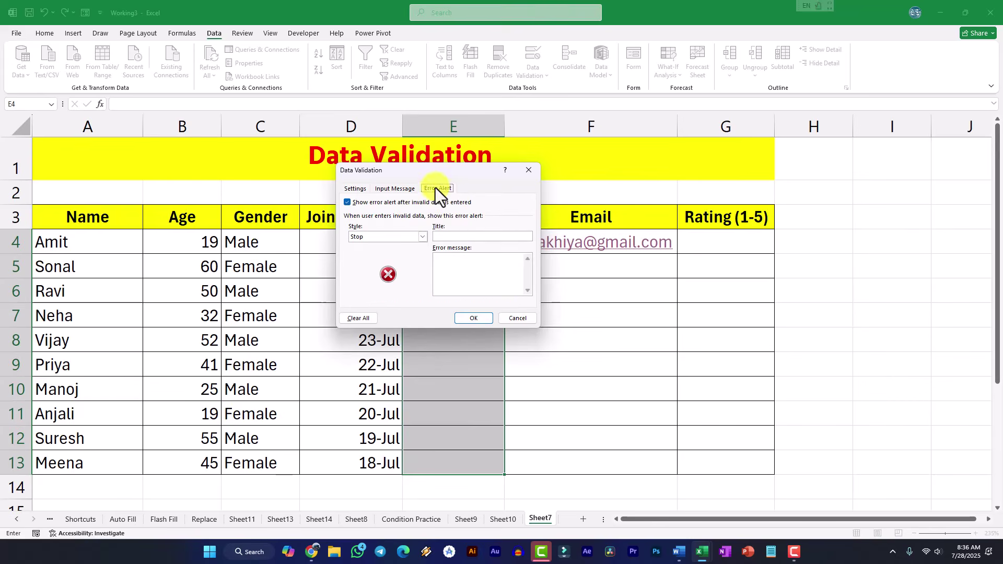
click(359, 188)
click(472, 318)
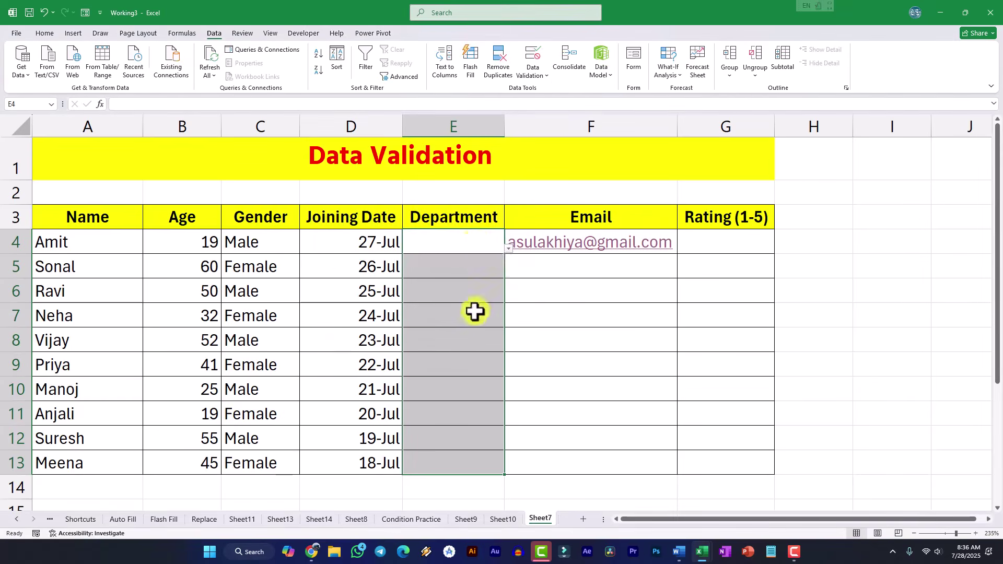
- Pick Finance for E4 and Marketing for E5 from the drop-downs
click(488, 246)
click(508, 249)
click(436, 277)
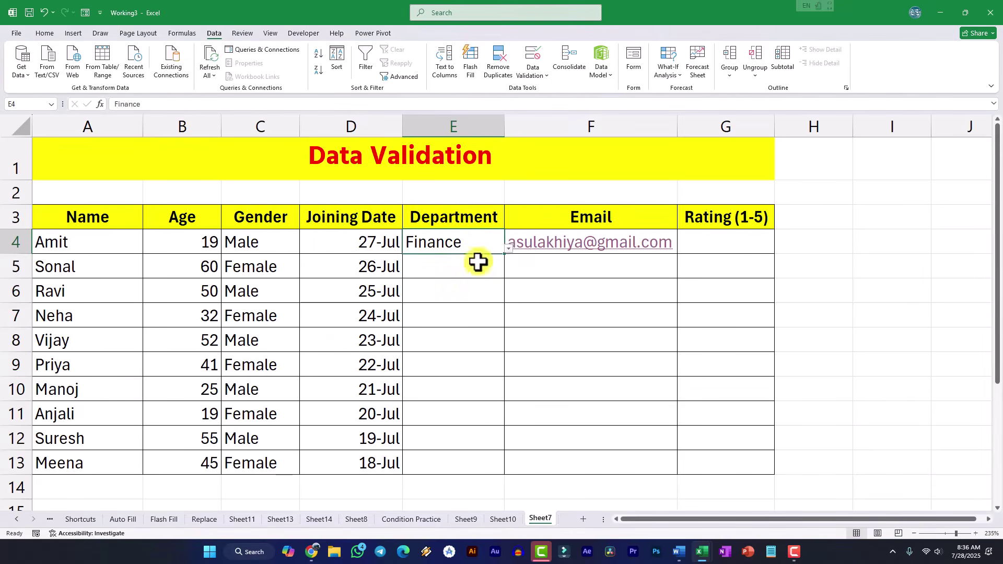
click(477, 262)
click(507, 274)
click(457, 302)
click(471, 247)
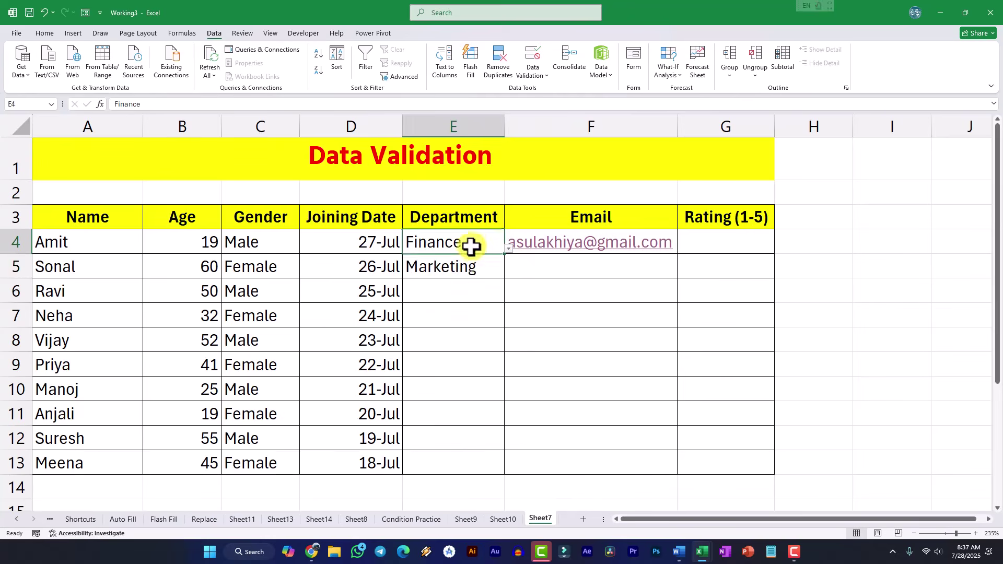
- Fill the E4:E5 departments down to row 13
drag(471, 247, 475, 457)
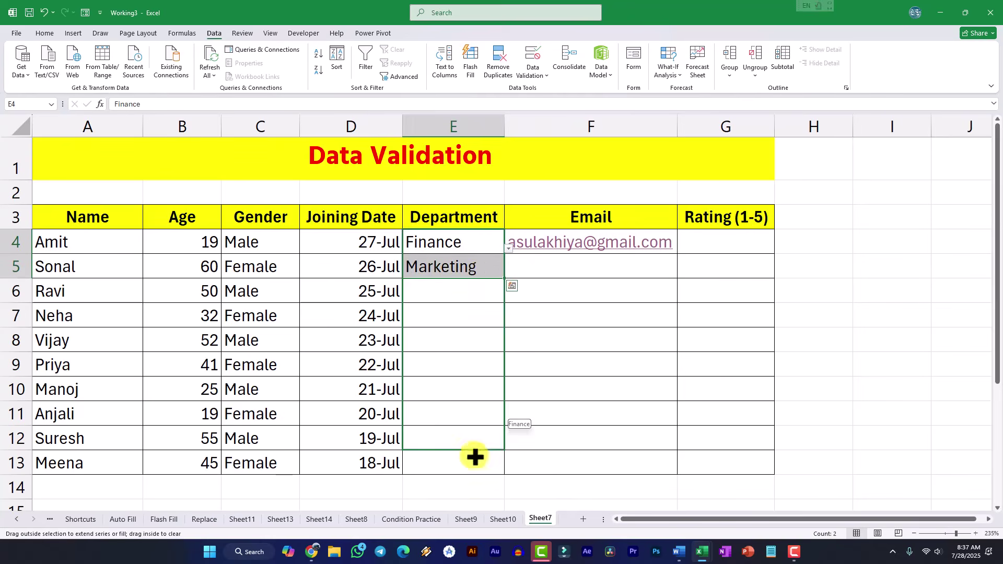
drag(475, 457, 475, 460)
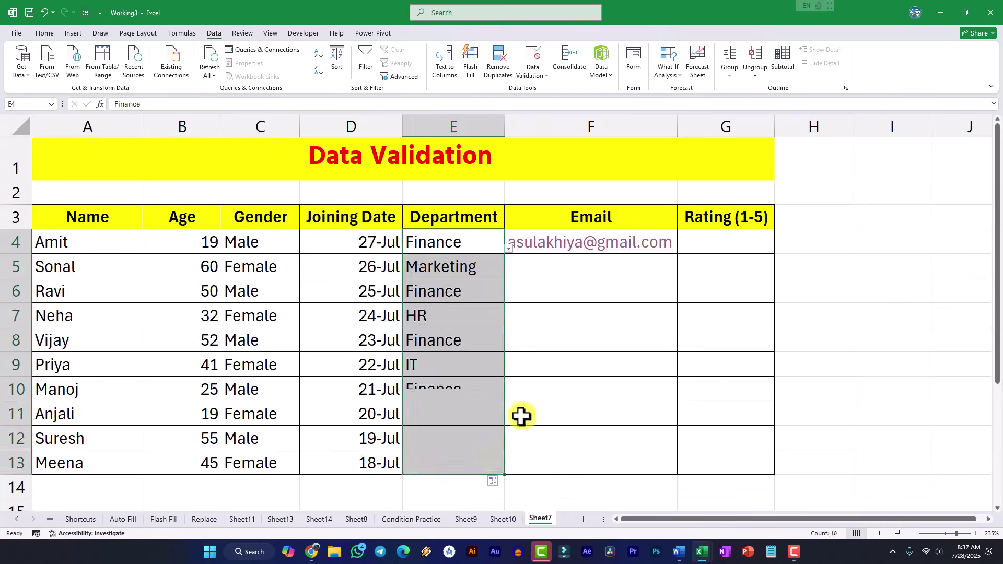
click(538, 389)
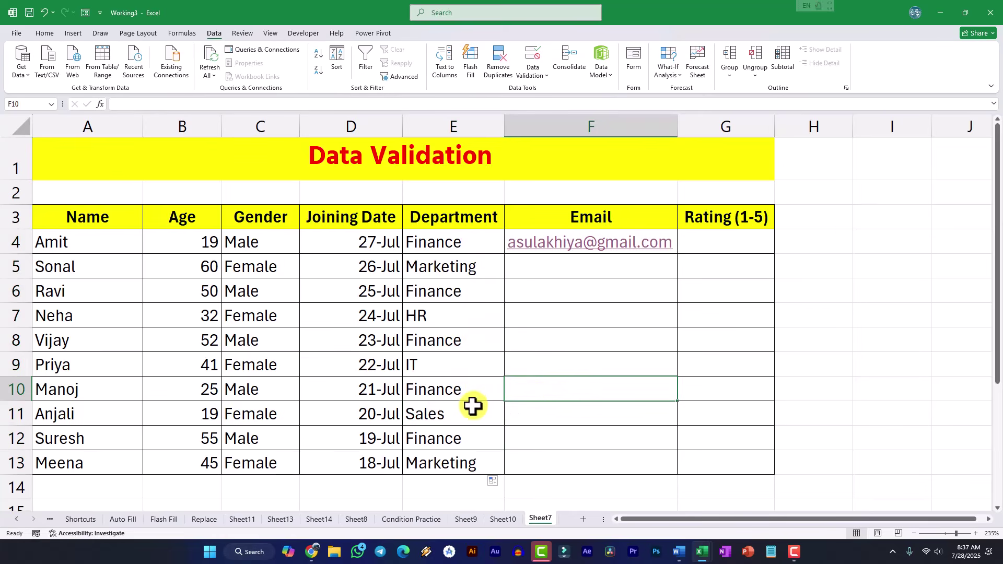
click(555, 272)
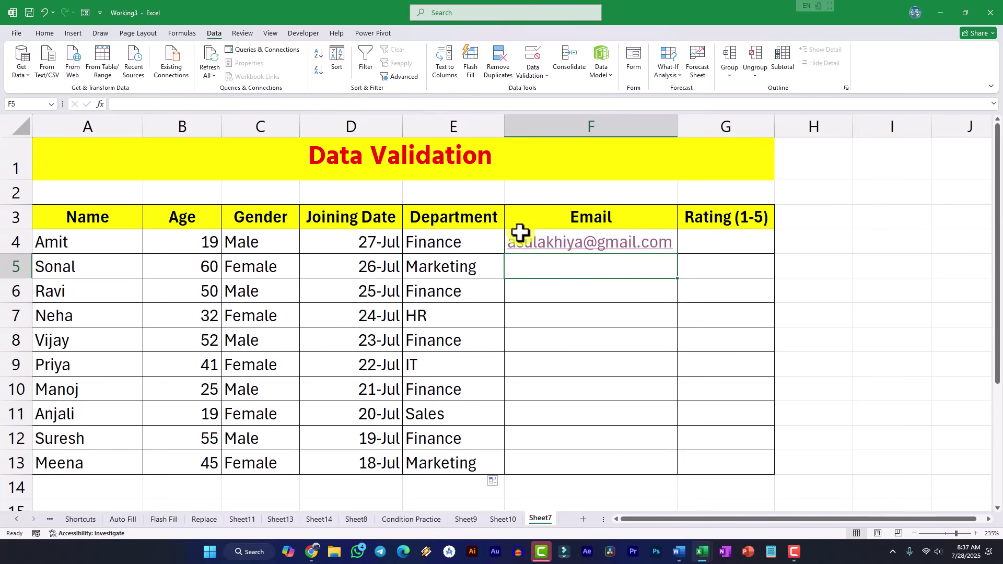
- Clear F4's email, enter a name without @, and cancel the validation error
click(489, 243)
key(Right)
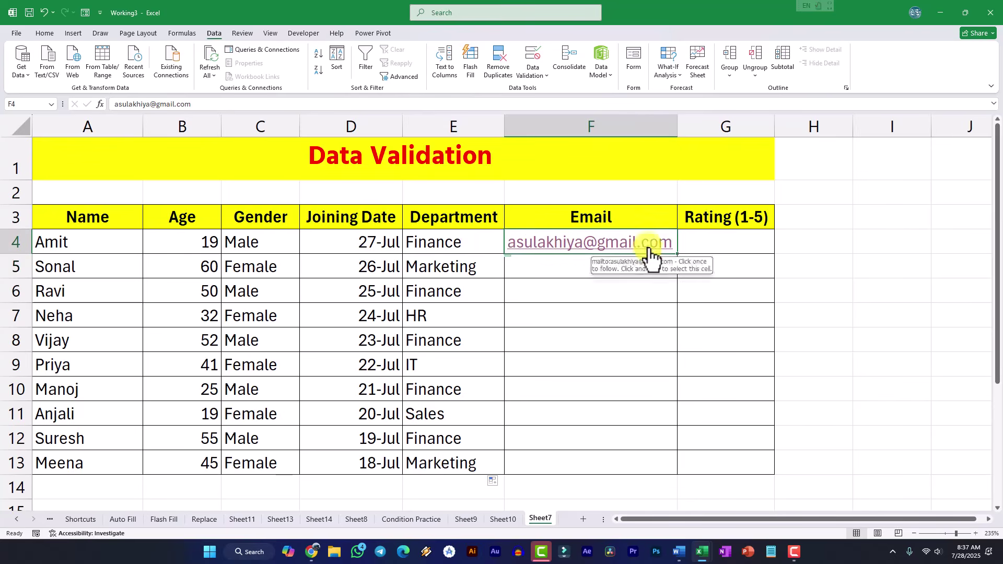
key(Delete)
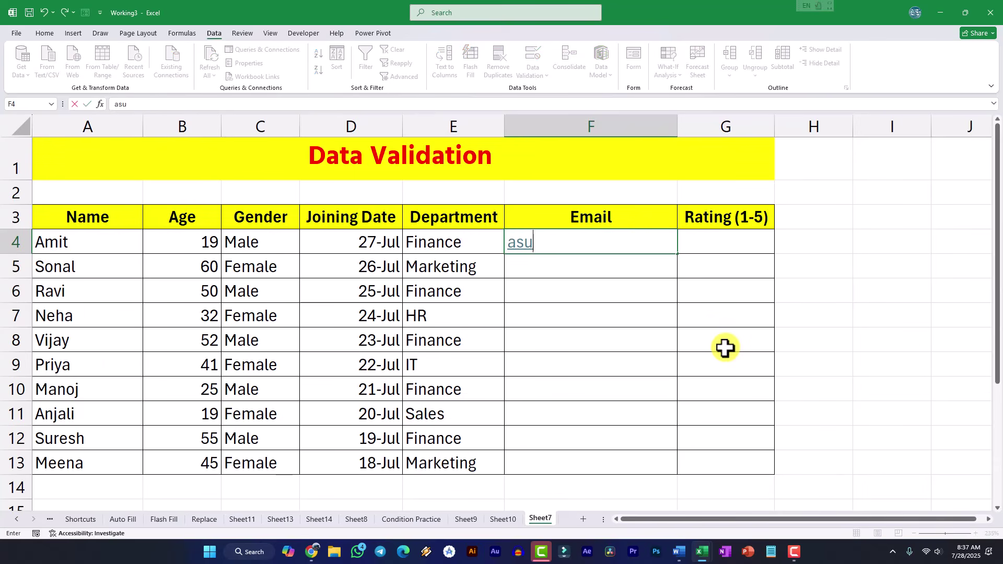
key(Return)
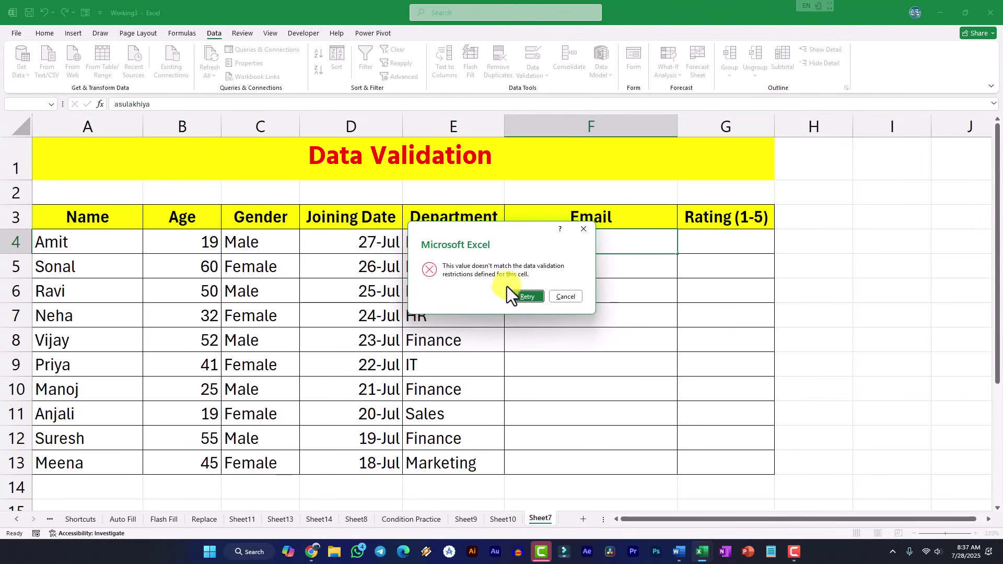
click(563, 298)
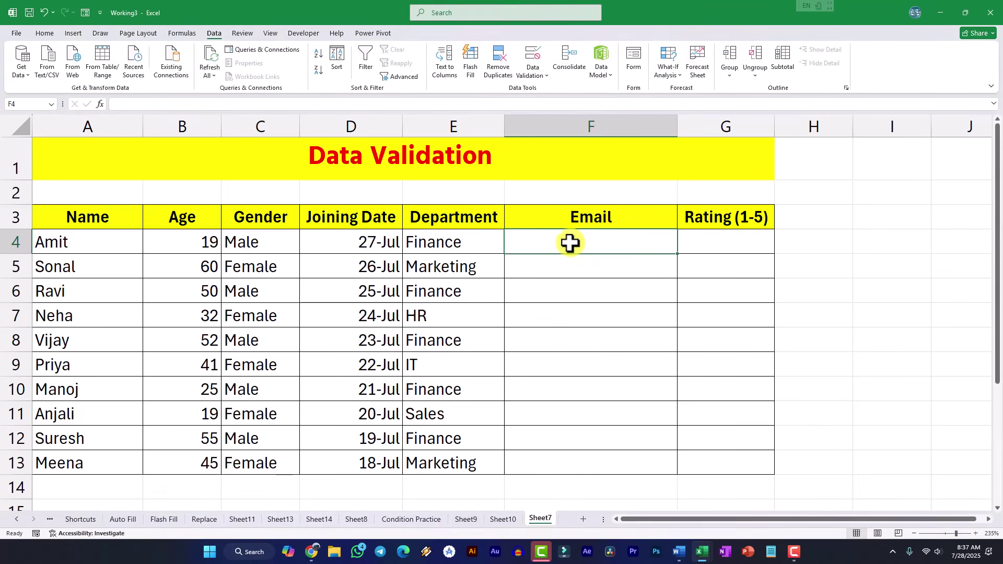
- Set F4:F13 to Custom validation with formula =ISNUMBER(SEARCH("@",F4))
drag(572, 242, 577, 457)
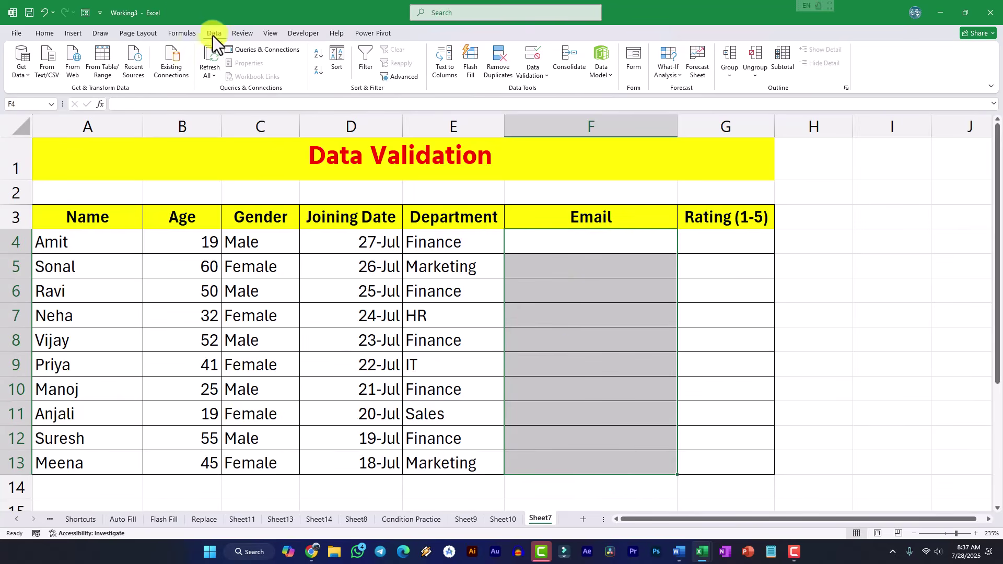
click(526, 75)
click(547, 93)
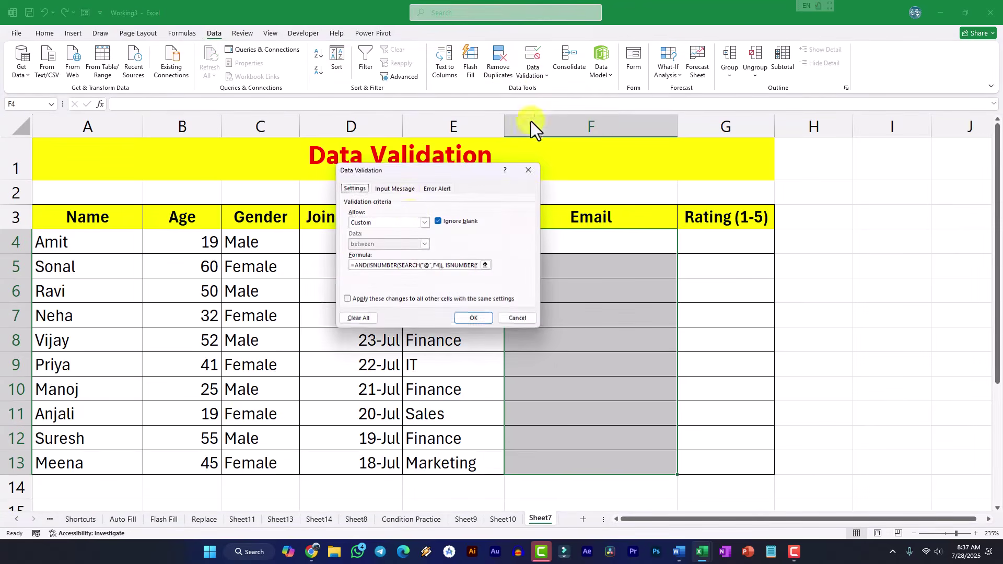
click(411, 219)
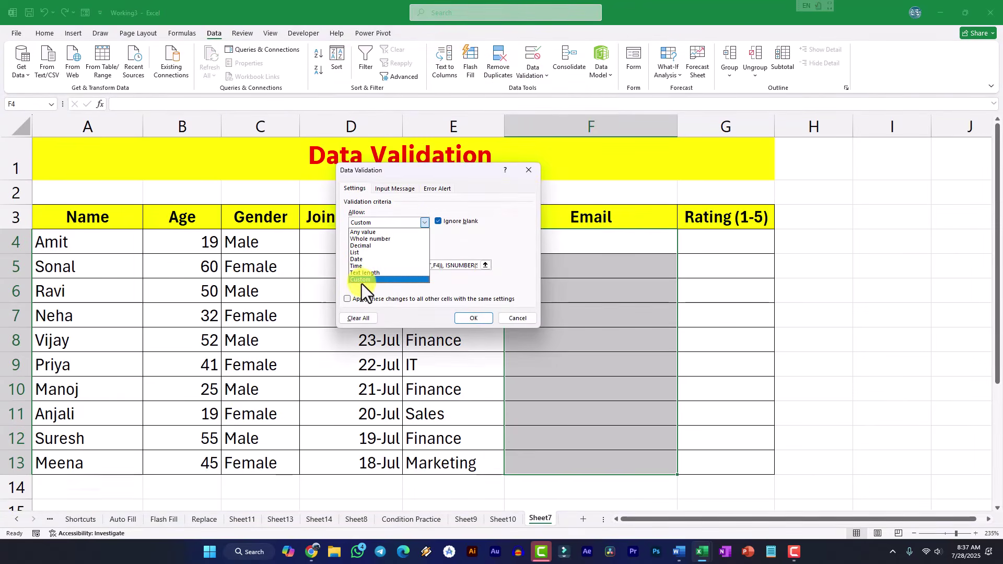
click(362, 281)
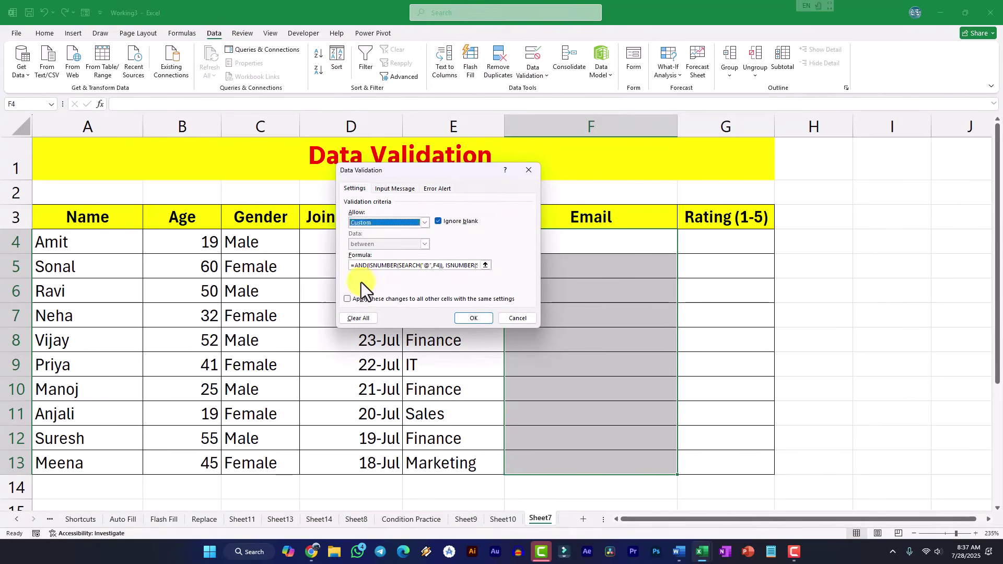
click(432, 266)
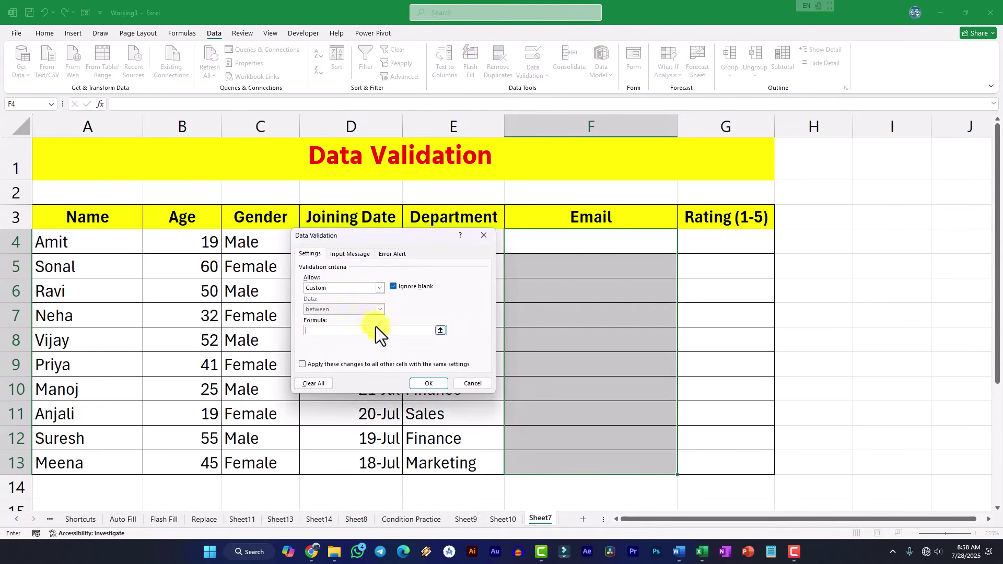
click(324, 334)
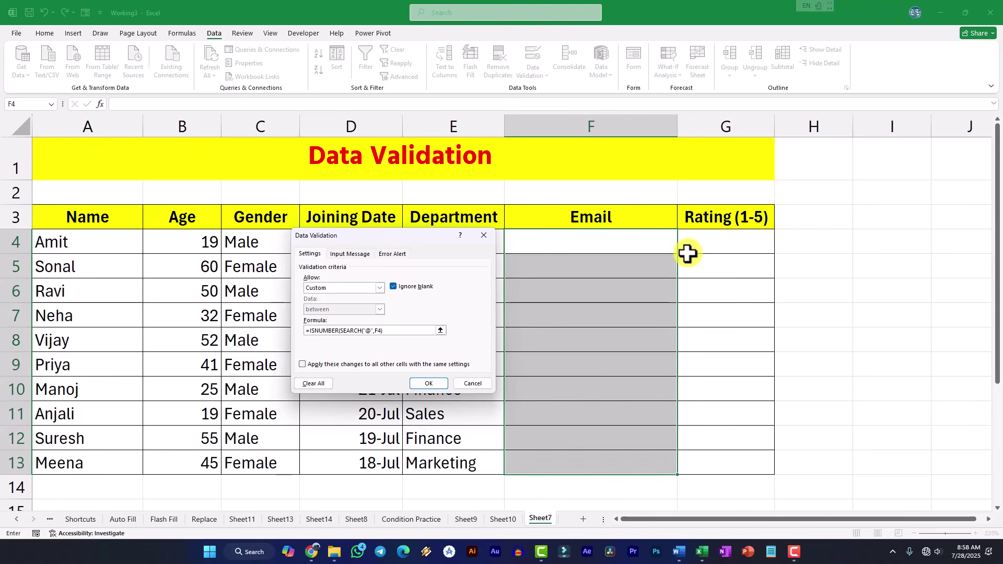
click(427, 384)
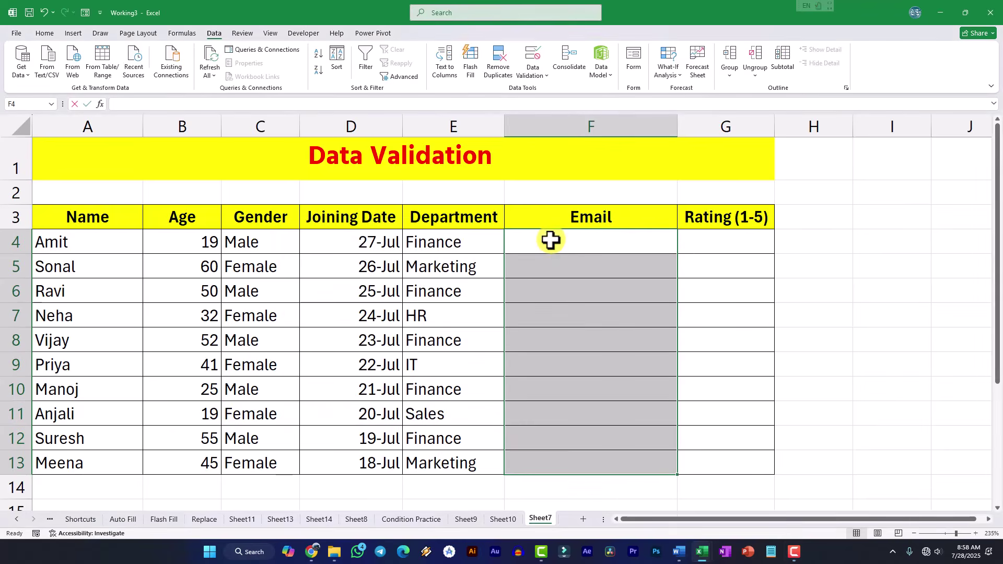
click(599, 239)
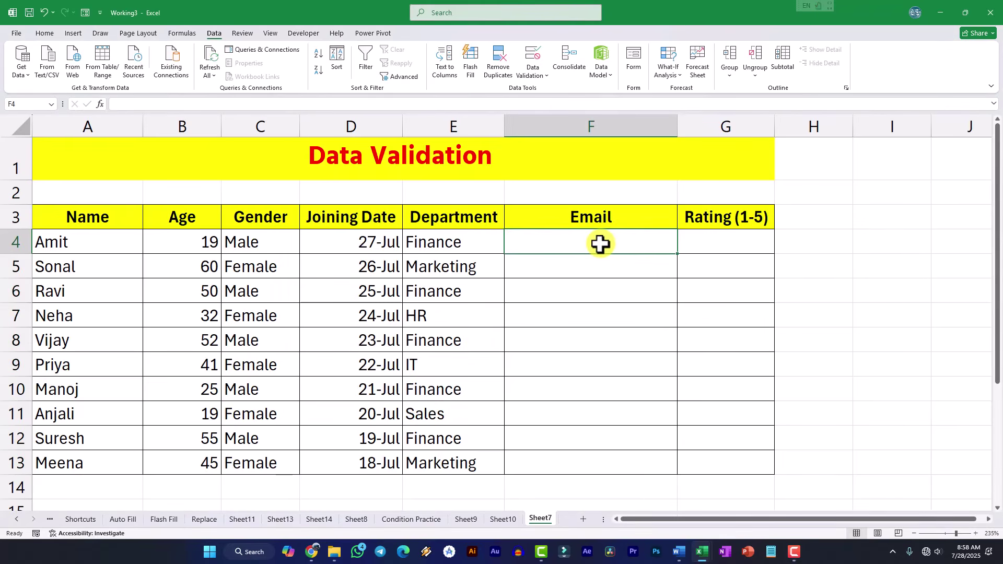
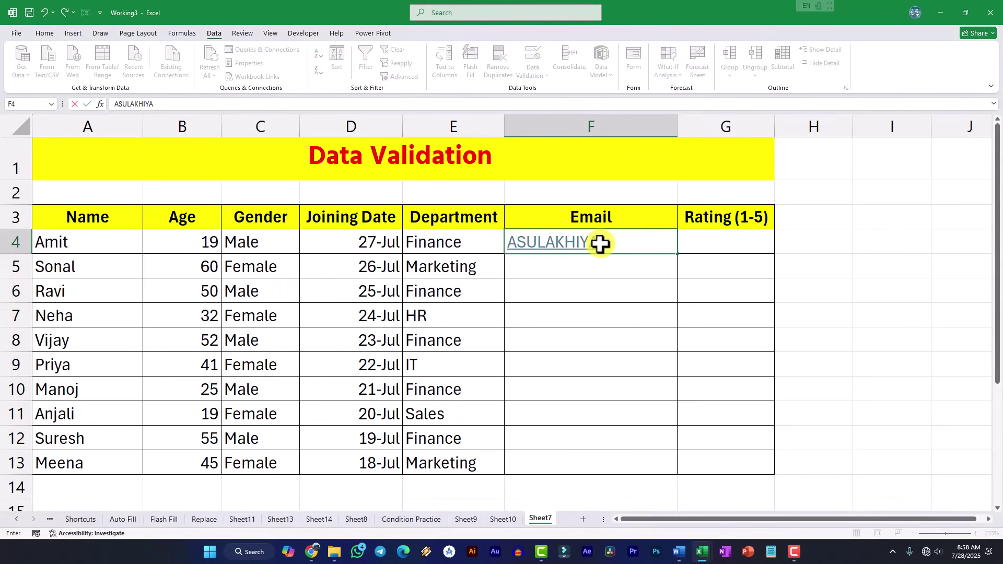
key(Return)
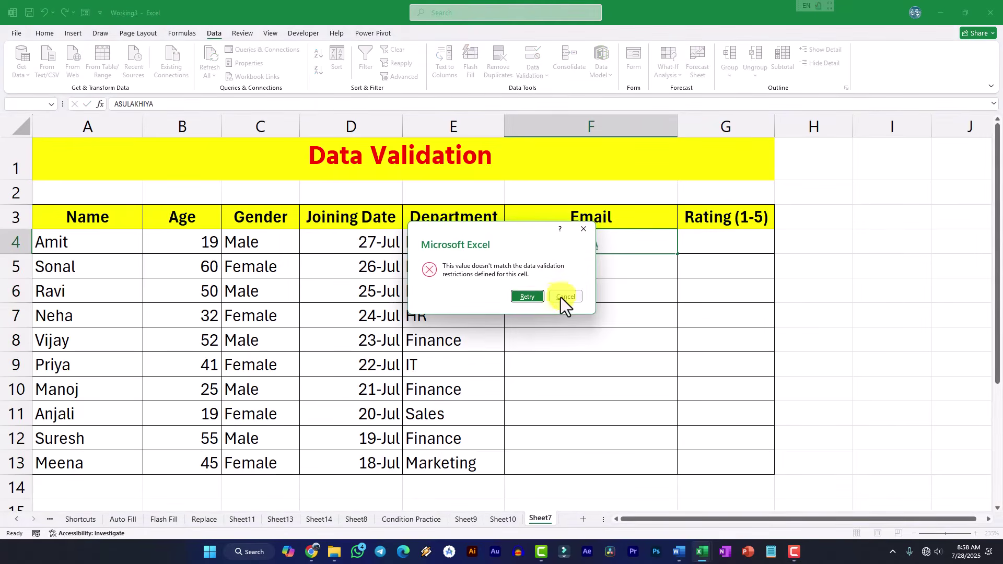
click(556, 298)
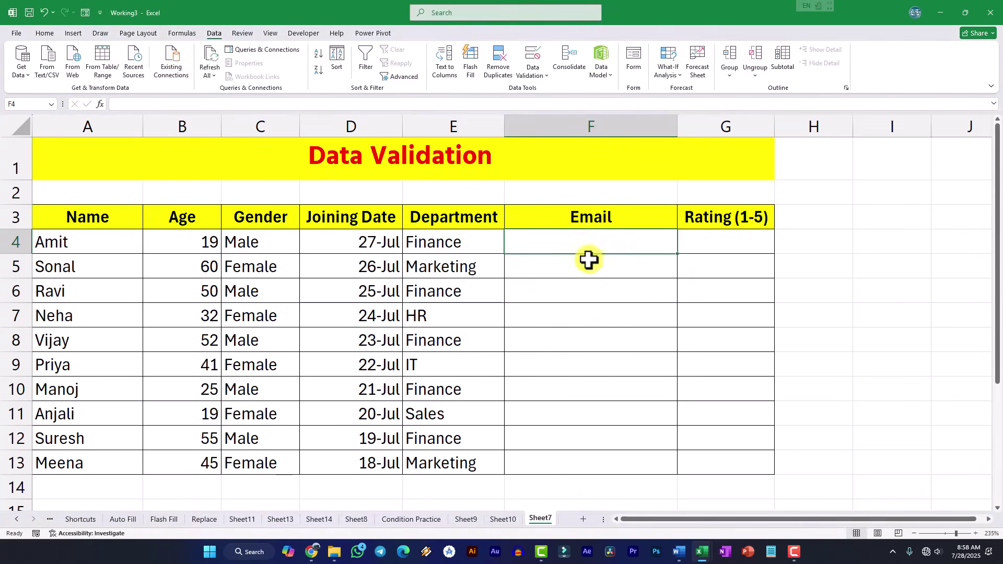
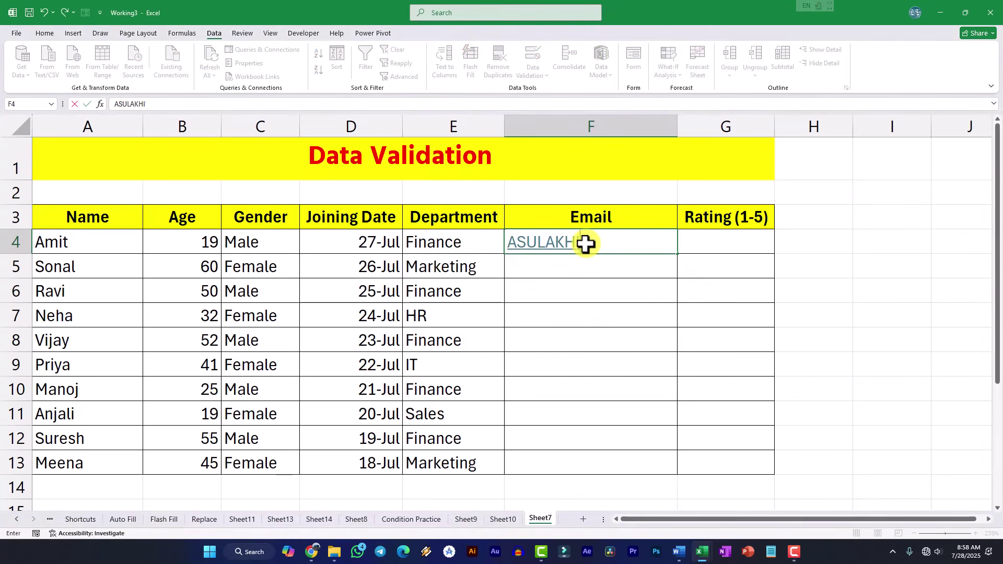
key(Return)
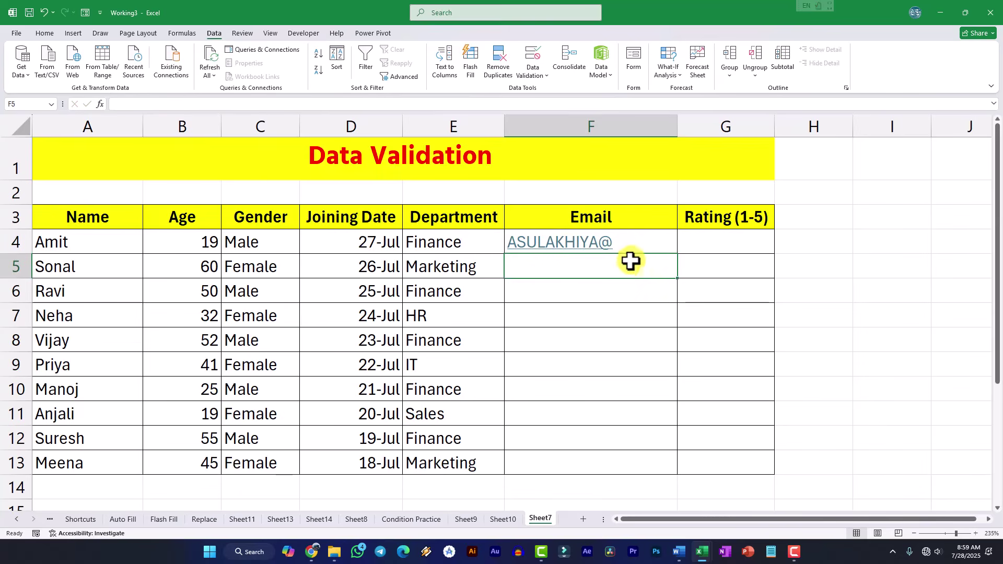
click(632, 252)
key(Delete)
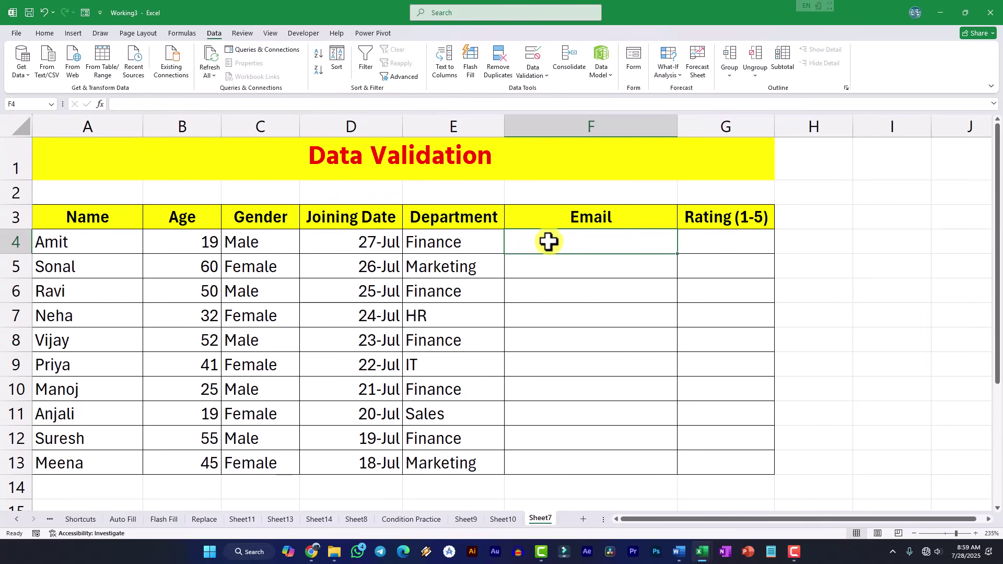
- Select email cells F4:F13 and open their Data Validation settings
click(536, 76)
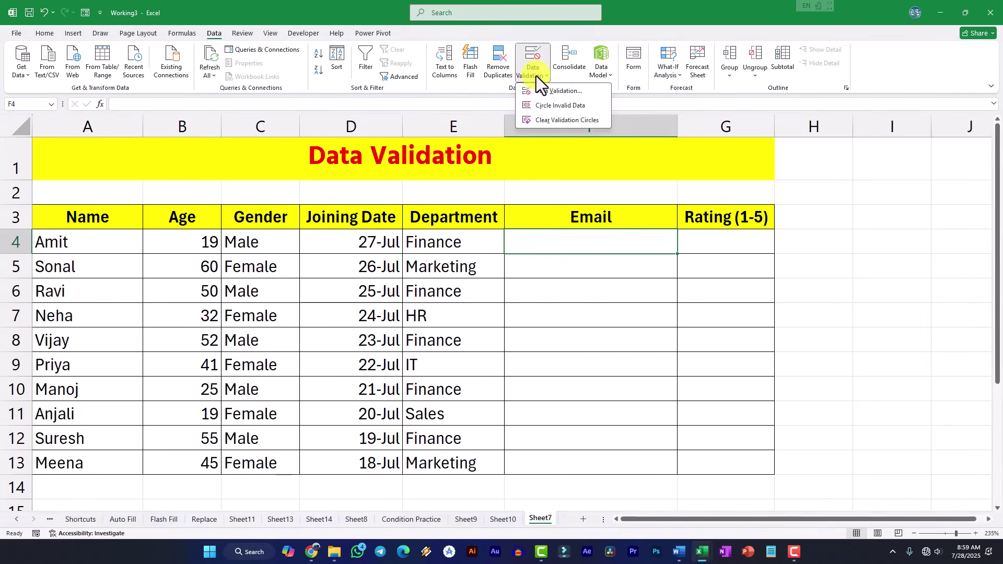
click(598, 291)
drag(569, 253, 576, 462)
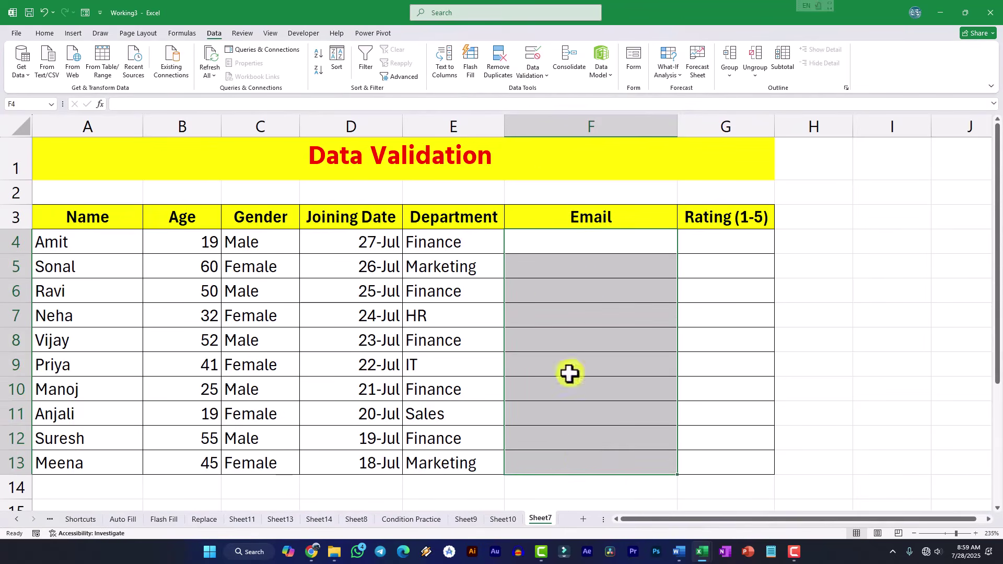
click(542, 79)
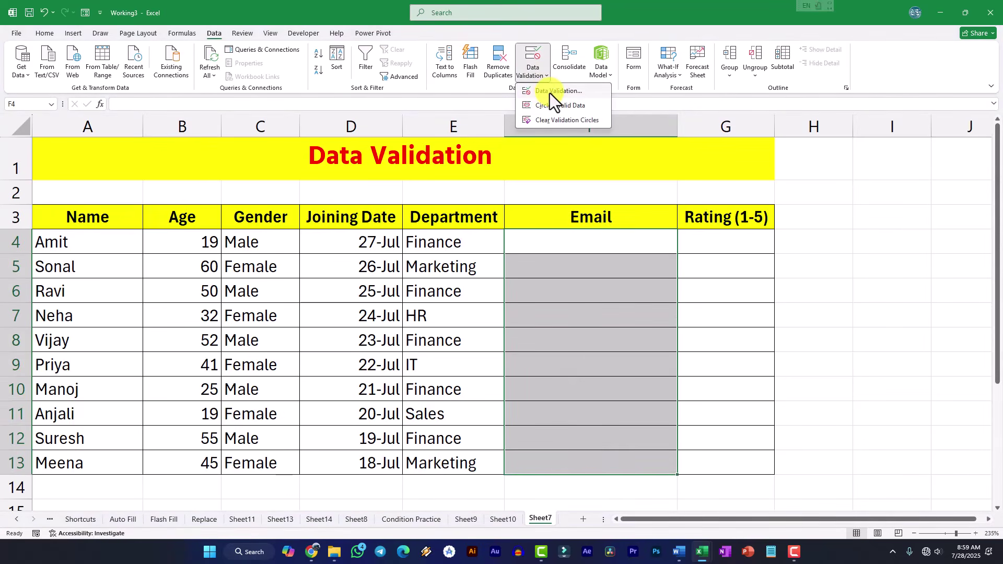
click(553, 91)
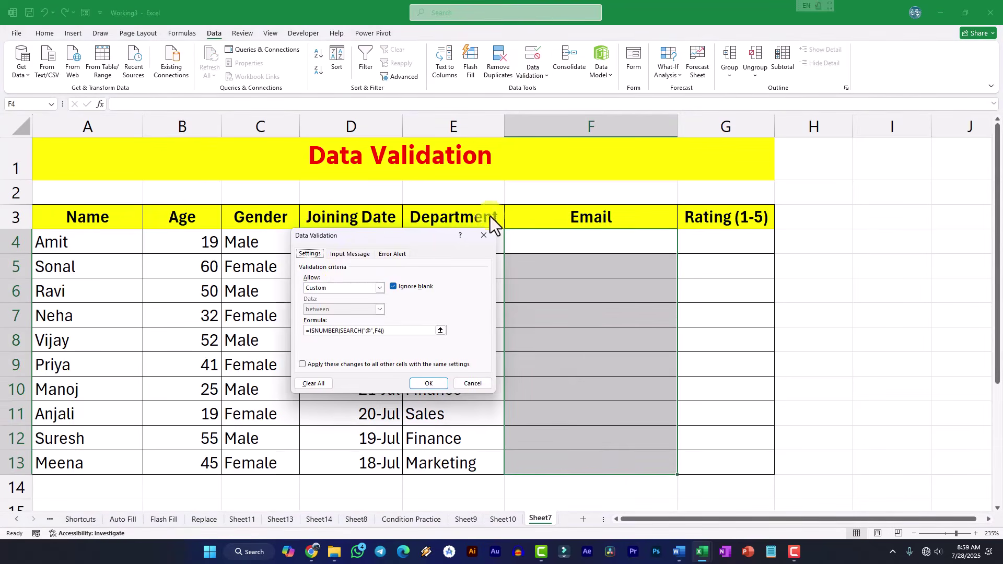
- Replace the custom formula, starting =AND(ISNUMBER(SEARCH("@",F4)), ISNUMBER(SEARCH(".COM"
click(337, 331)
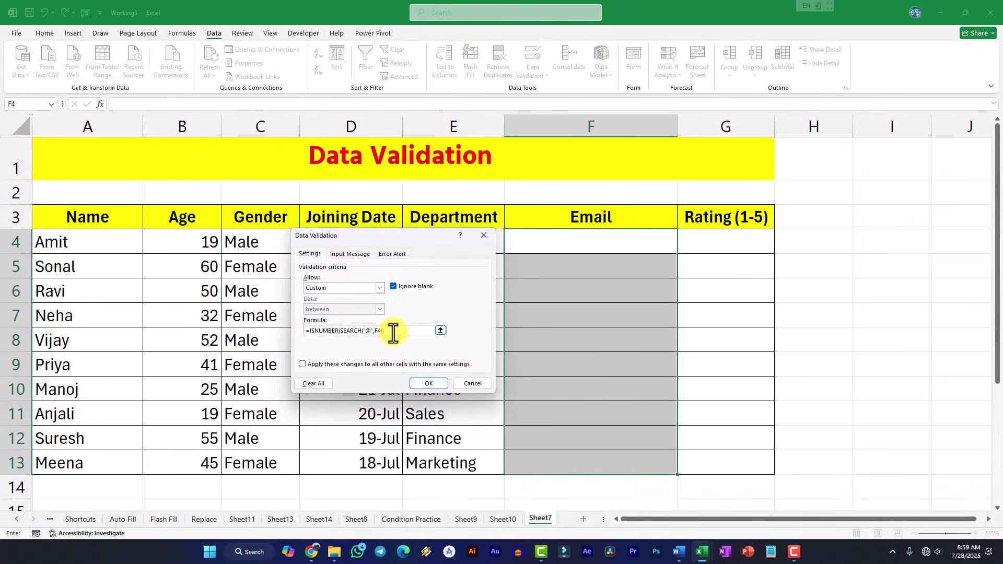
drag(393, 332, 315, 332)
text(=AND(ISNUMBE)
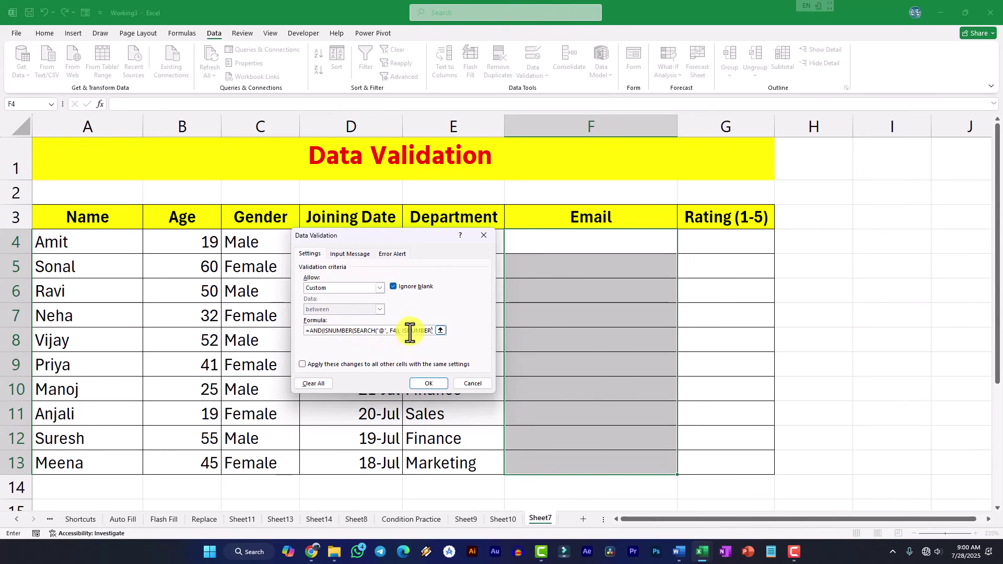
text(SEARCH()
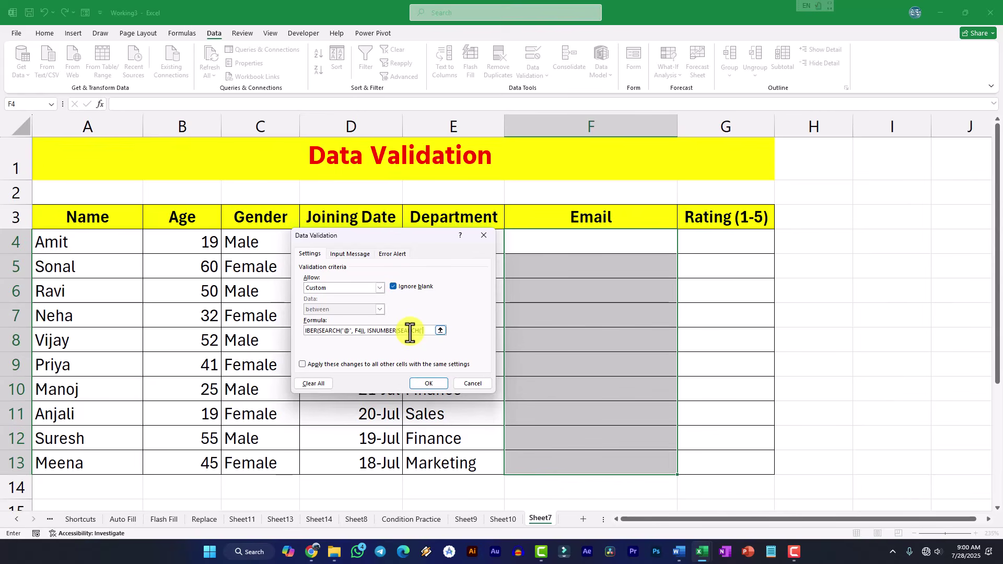
text(M", F4)
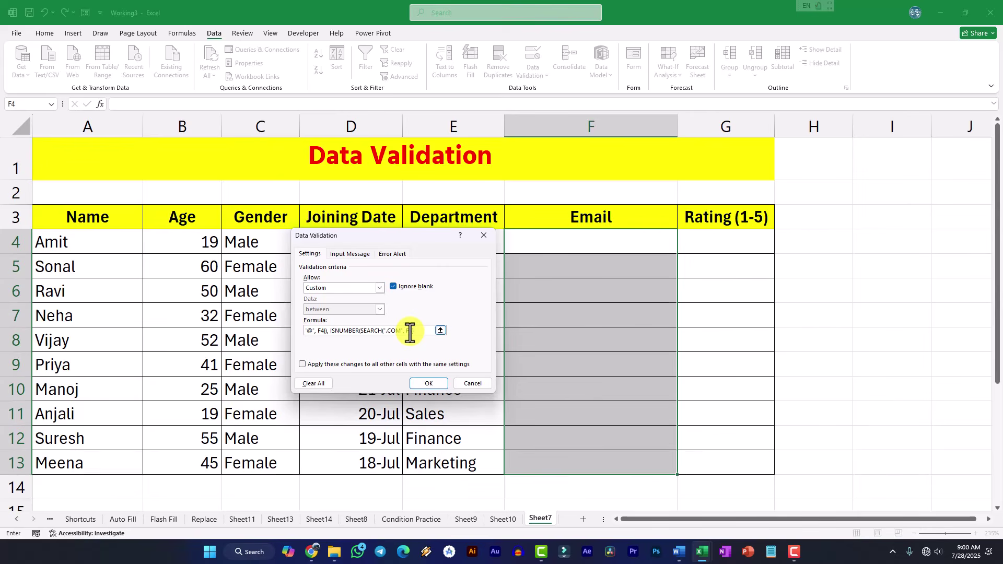
- Dismiss the formula error and remove the stray character at the formula's end
key(Return)
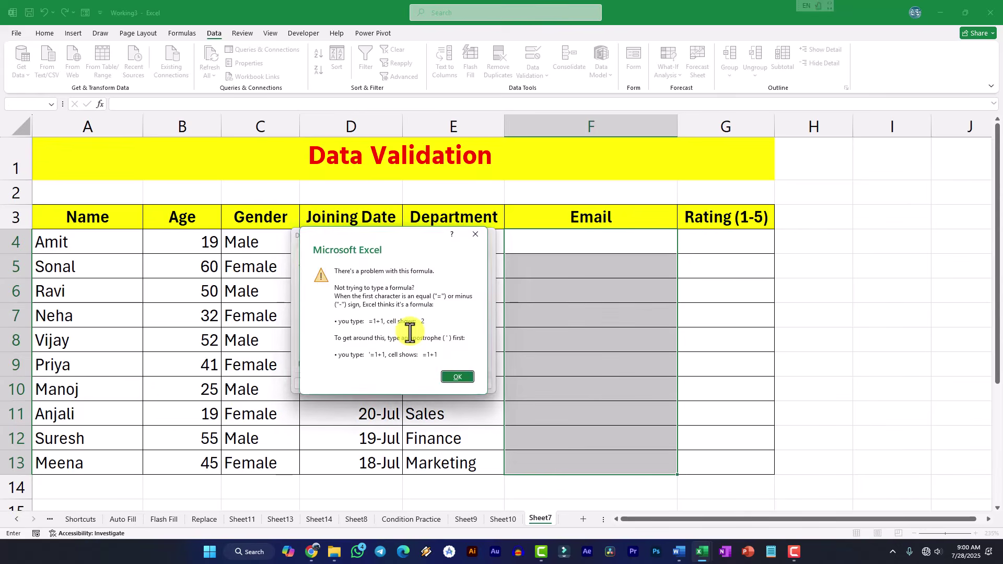
key(Return)
click(416, 331)
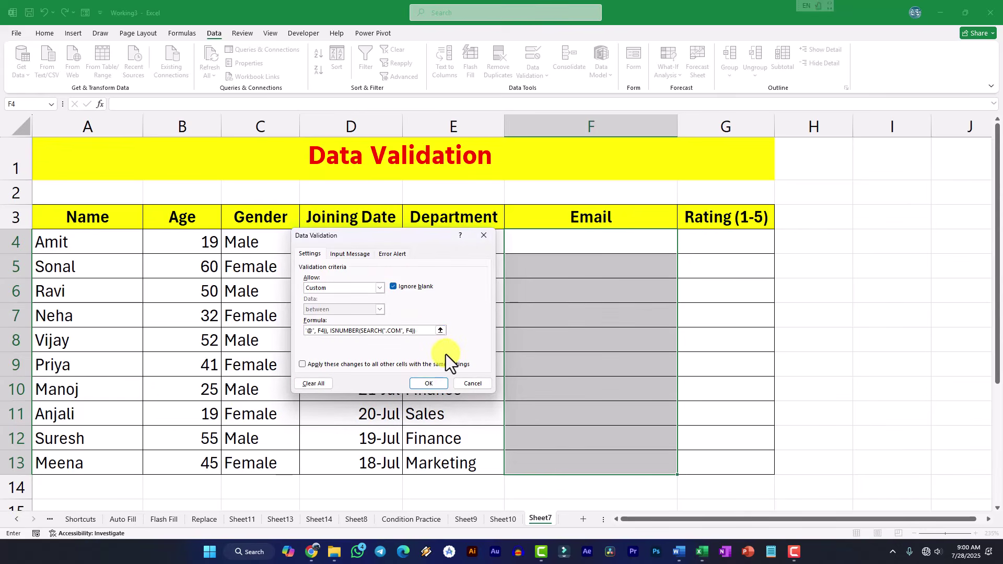
key(BackSpace)
- Finalize =AND(ISNUMBER(SEARCH("@",F4)),ISNUMBER(SEARCH(".COM",F4))) and apply it to F4:F13
drag(308, 332, 324, 344)
click(320, 334)
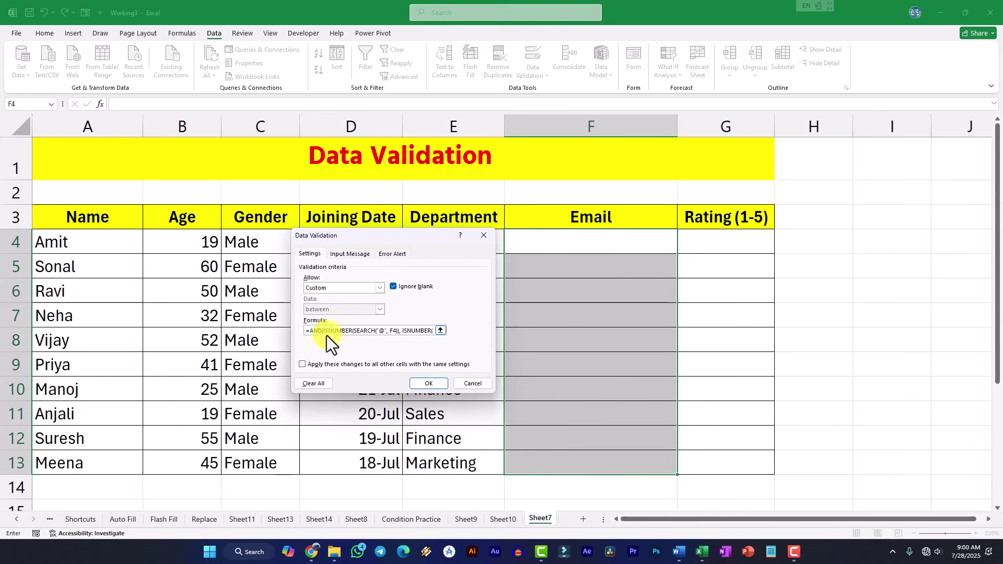
click(333, 331)
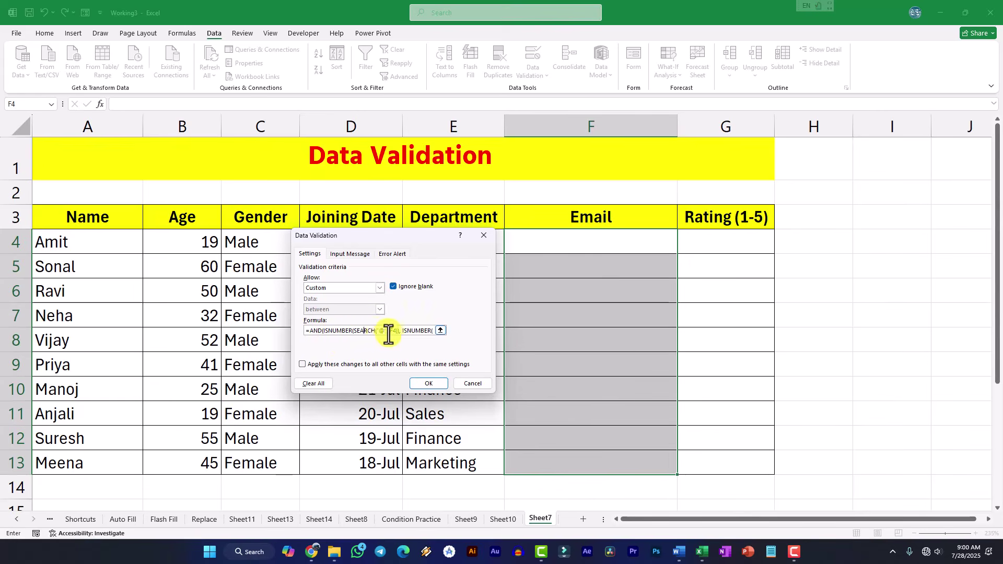
click(391, 330)
click(406, 330)
drag(416, 332, 450, 334)
click(383, 333)
click(407, 331)
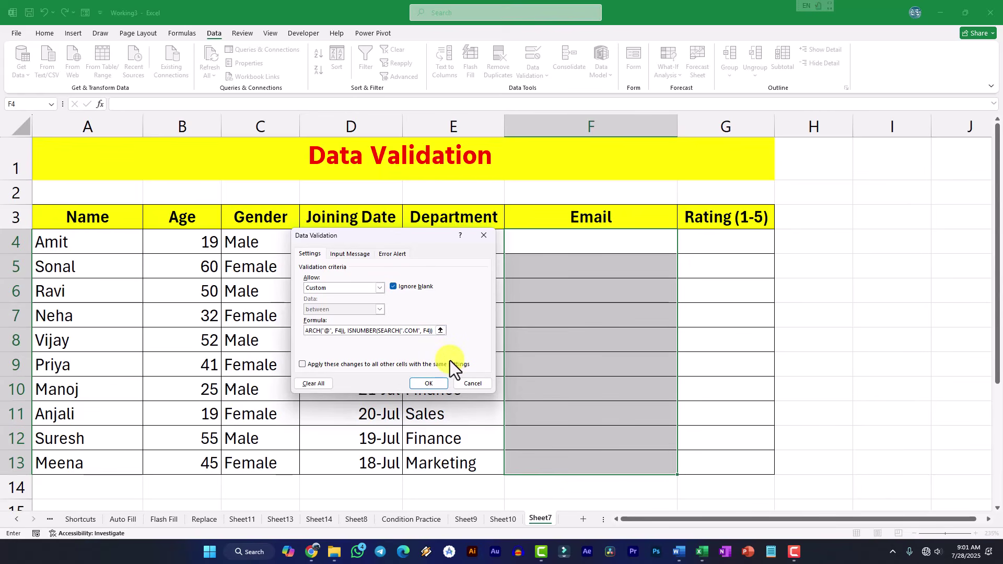
click(434, 384)
click(547, 240)
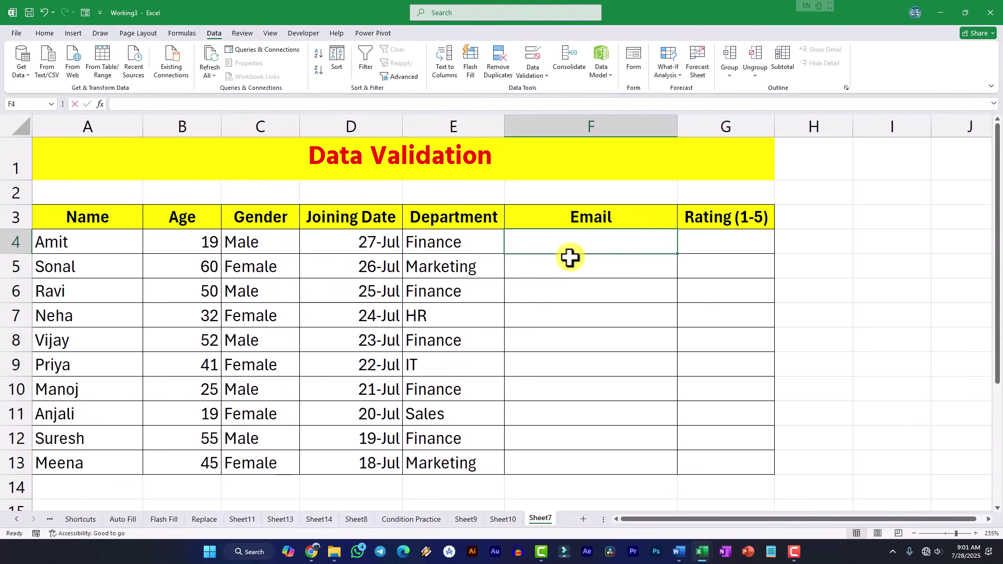
- Enter an incomplete email in F4, retry after rejection, and complete it with GMAIL.COM
key(Return)
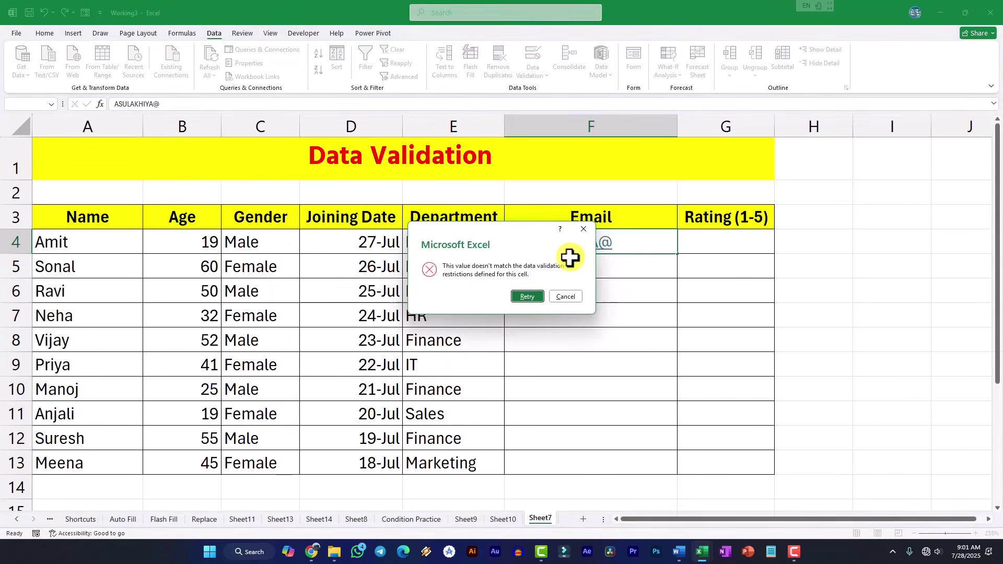
click(538, 298)
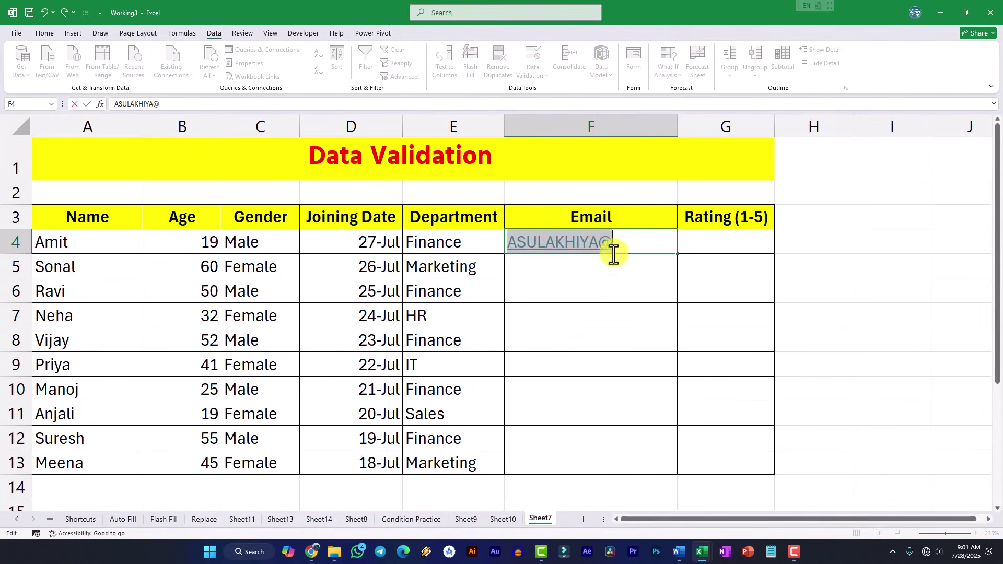
click(623, 242)
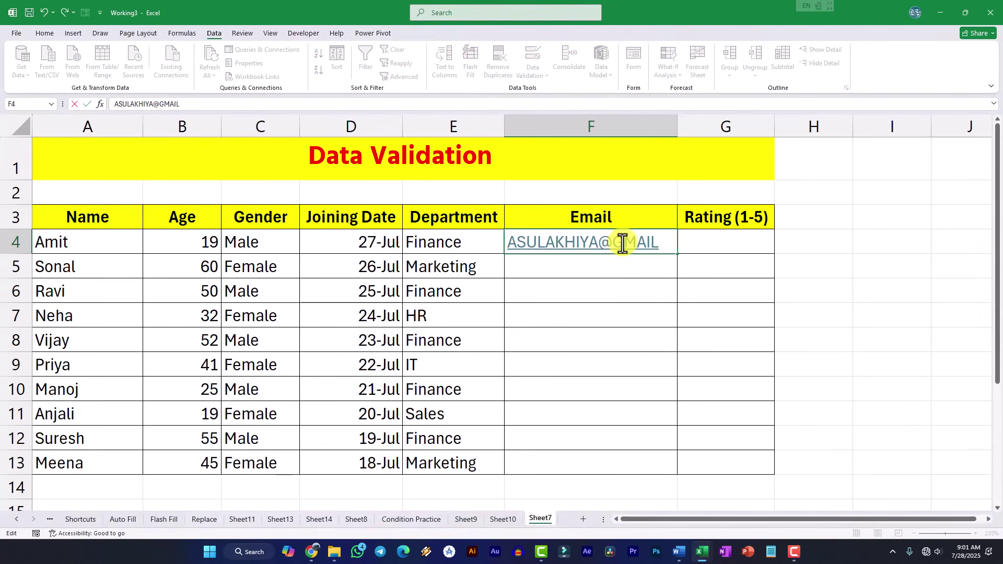
key(Return)
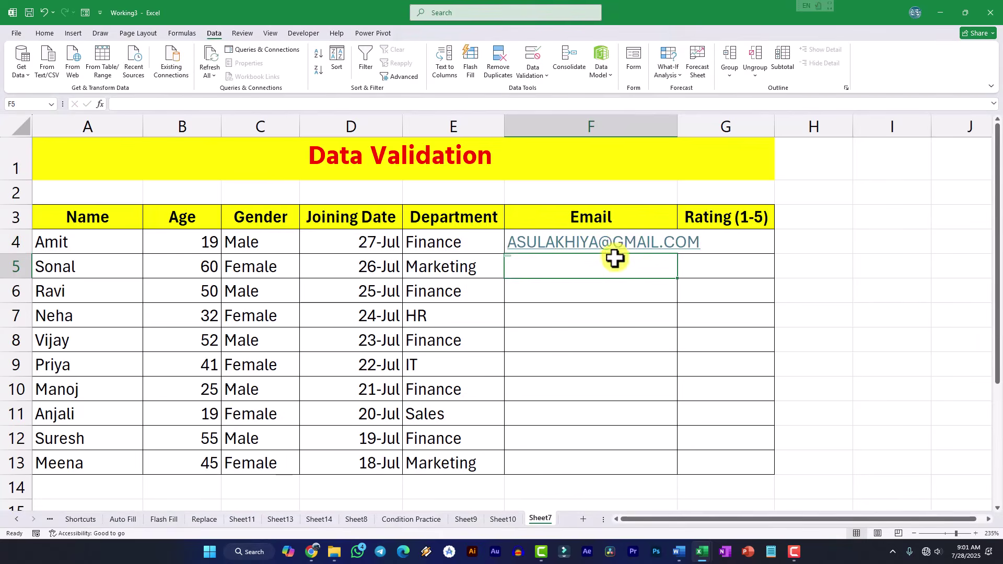
- Copy F4's email down the column to F13
click(491, 248)
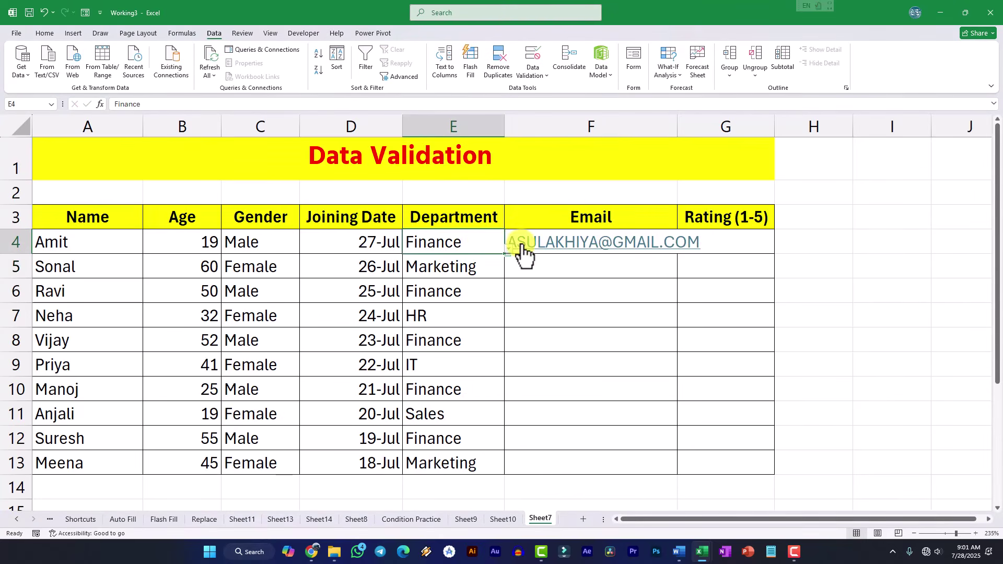
key(Right)
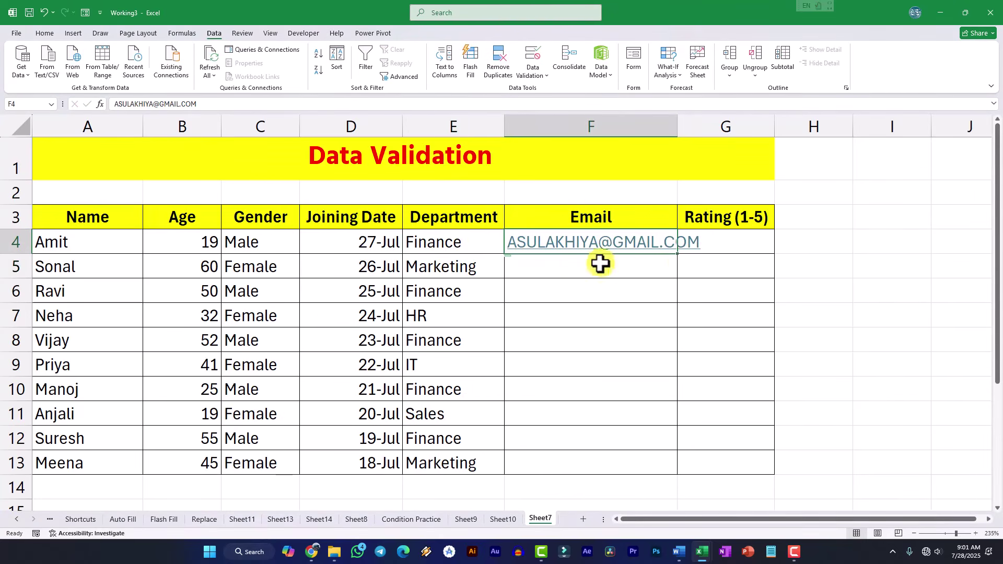
drag(677, 253, 647, 470)
click(697, 504)
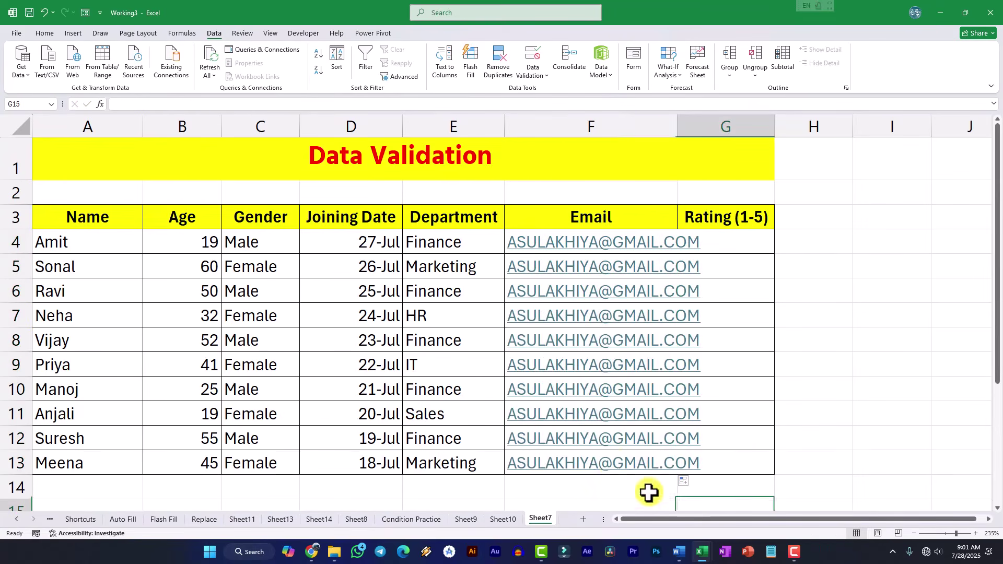
- Clear the copied emails in F5:F13 and type a second employee's email address
click(766, 463)
key(Left)
key(shift+Up)
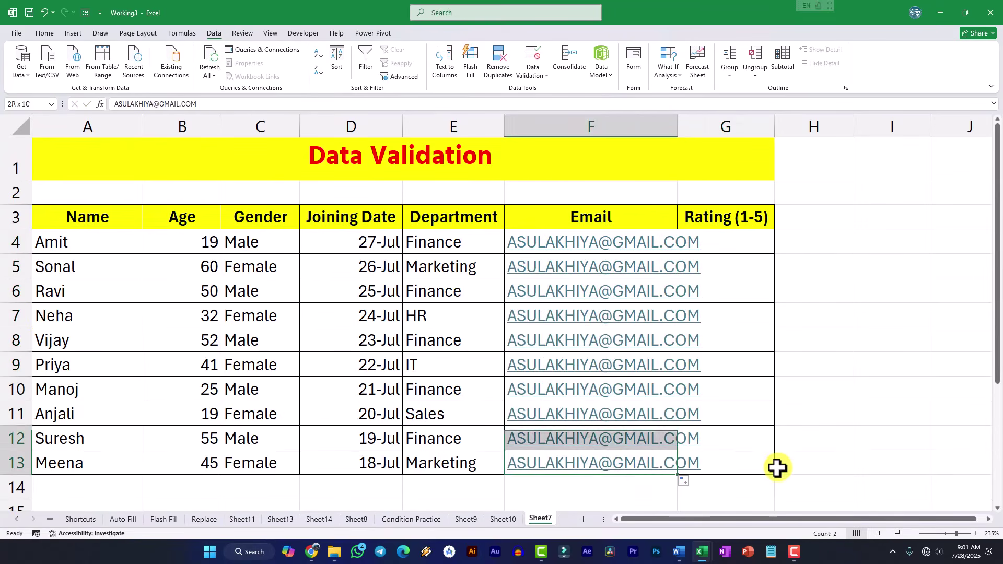
key(shift+Up)
key(shift+Up)
key(shift+Up)
key(shift+Up)
key(shift+Up)
key(shift+Up)
key(shift+Up)
key(Delete)
key(Down)
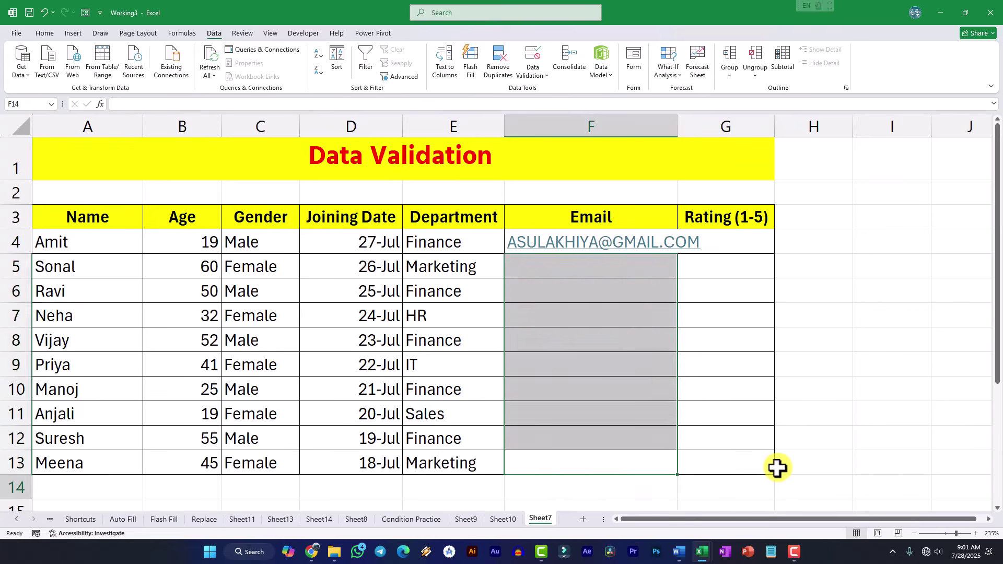
key(Up)
key(Up)
key(Up)
key(Up)
key(Up)
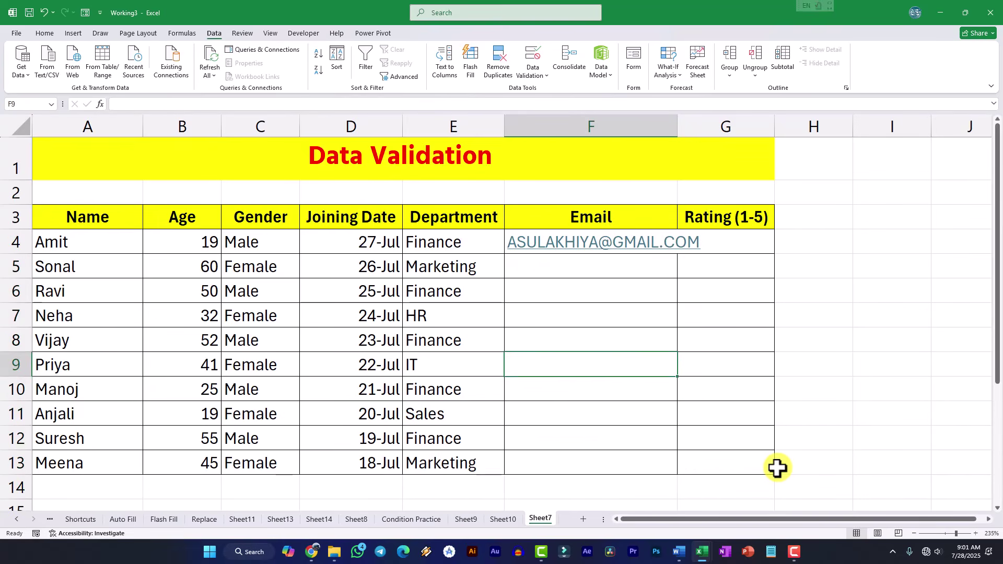
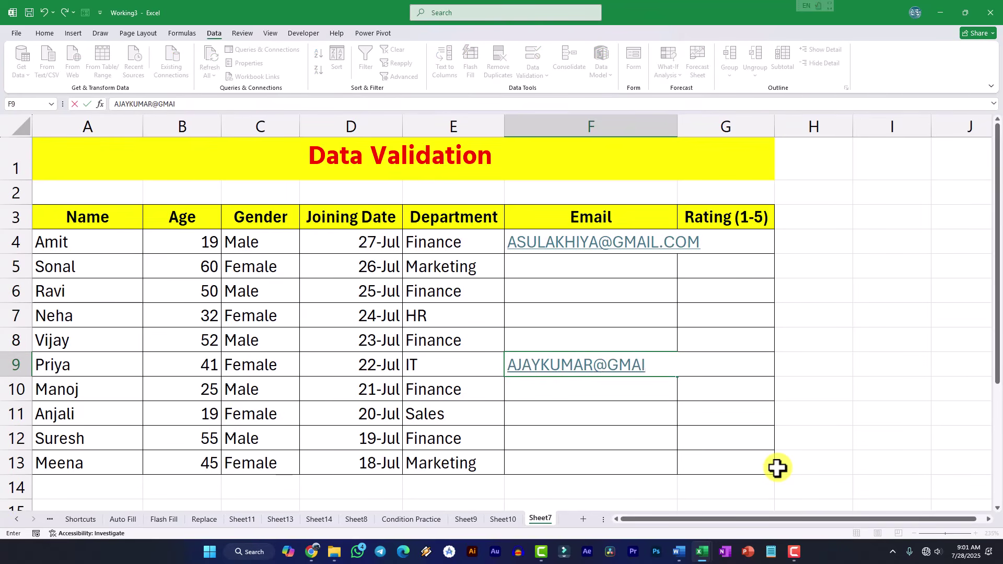
key(Return)
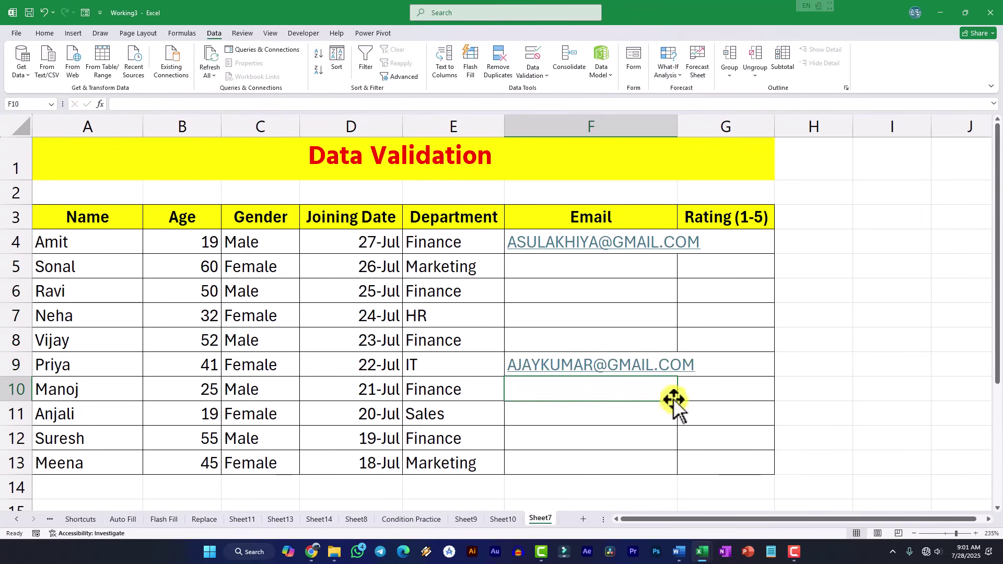
- Clear several email entries, then undo to restore the filled email column
drag(625, 405, 597, 249)
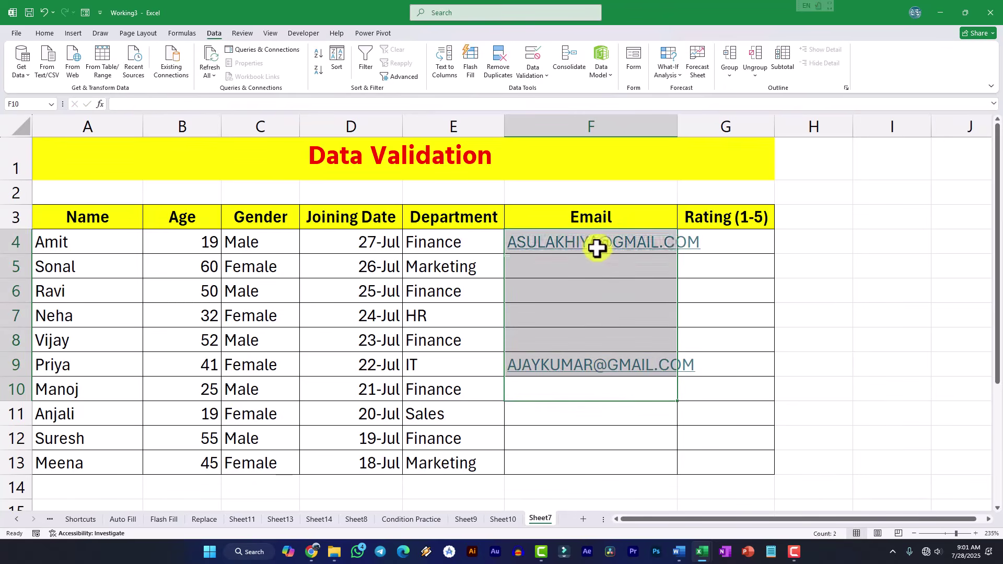
key(Delete)
click(607, 337)
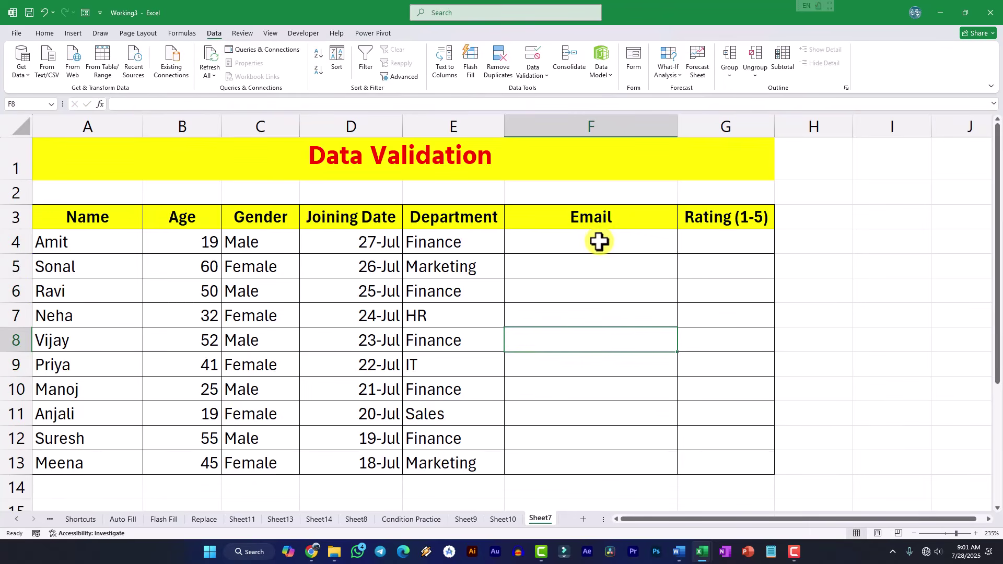
key(ctrl+z)
key(ctrl+z)
key(ctrl+z)
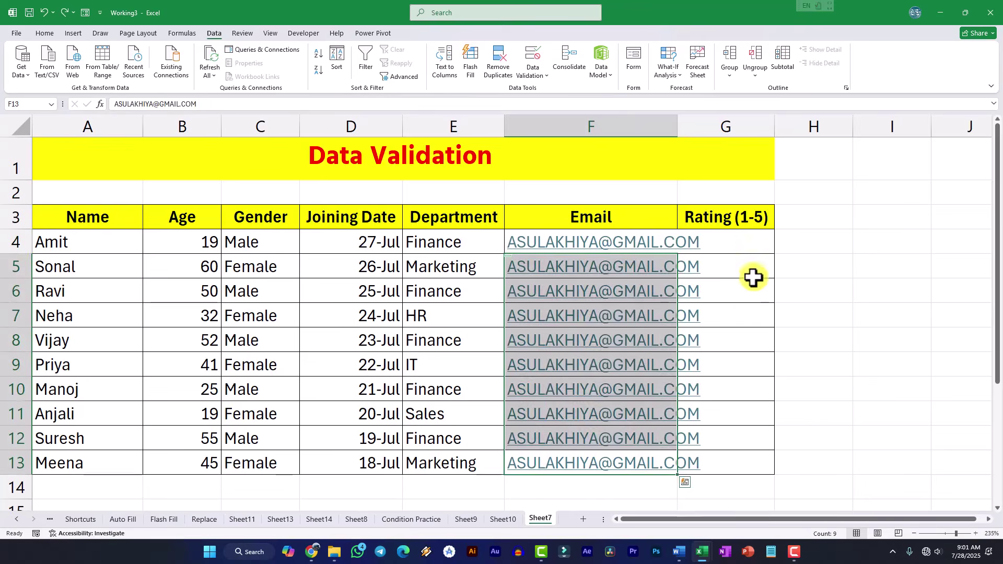
click(738, 248)
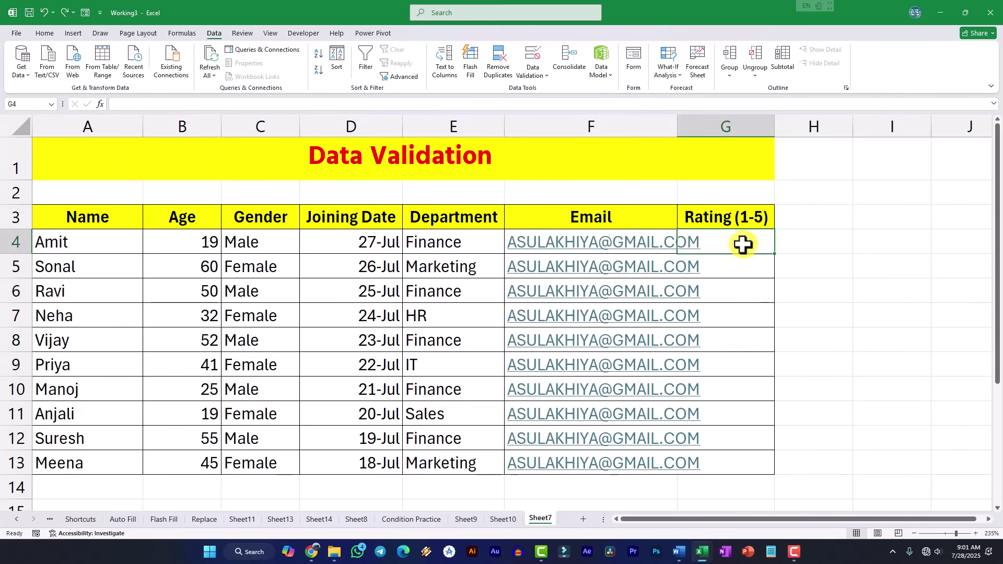
- Give G4:G13 whole-number validation between minimum 1 and maximum 5
drag(741, 246, 744, 470)
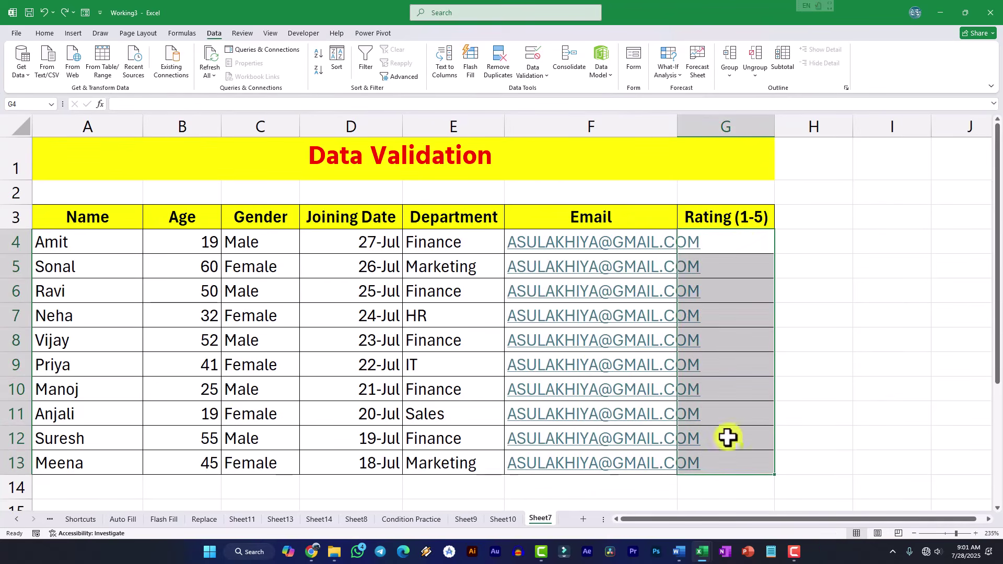
click(535, 76)
click(543, 92)
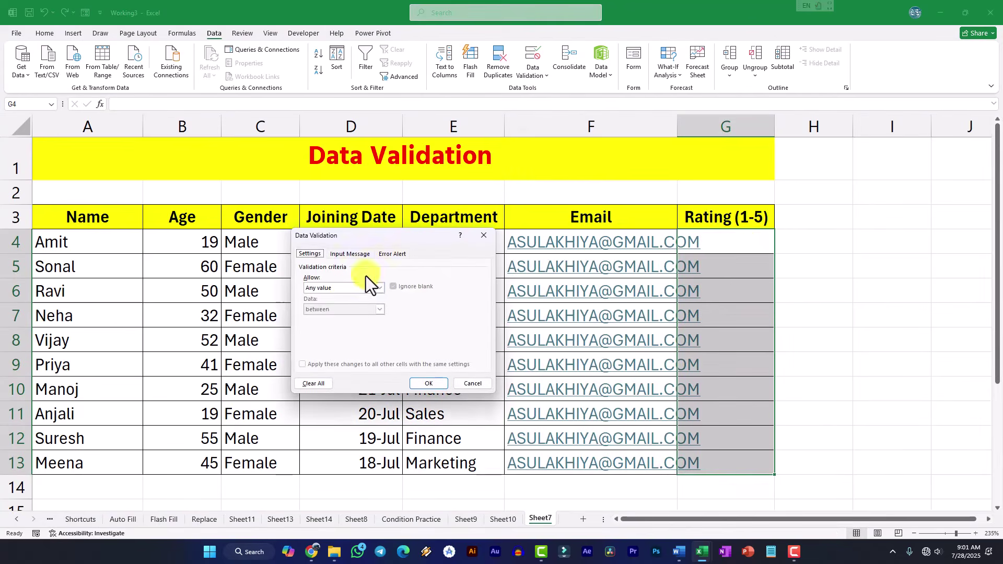
click(360, 287)
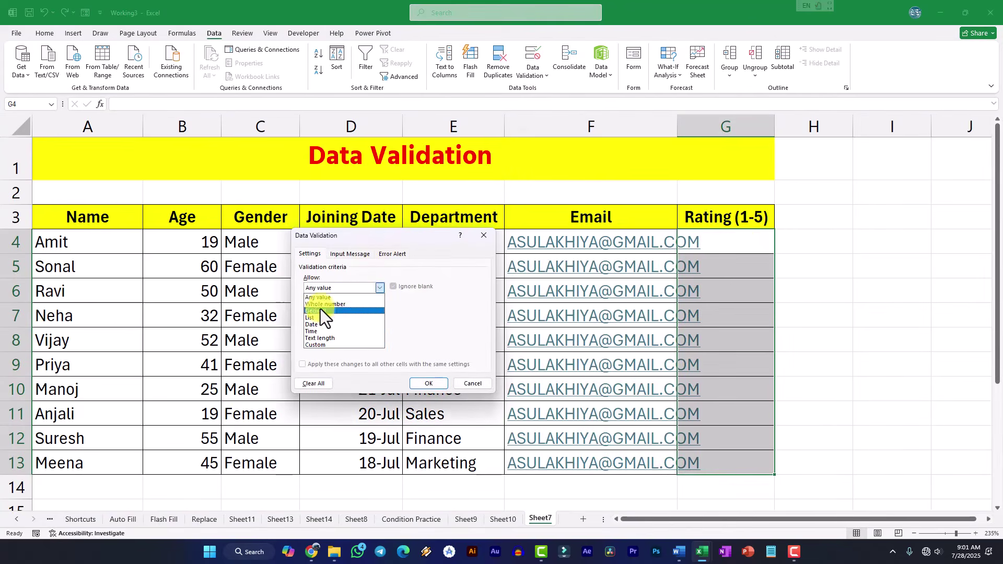
click(321, 305)
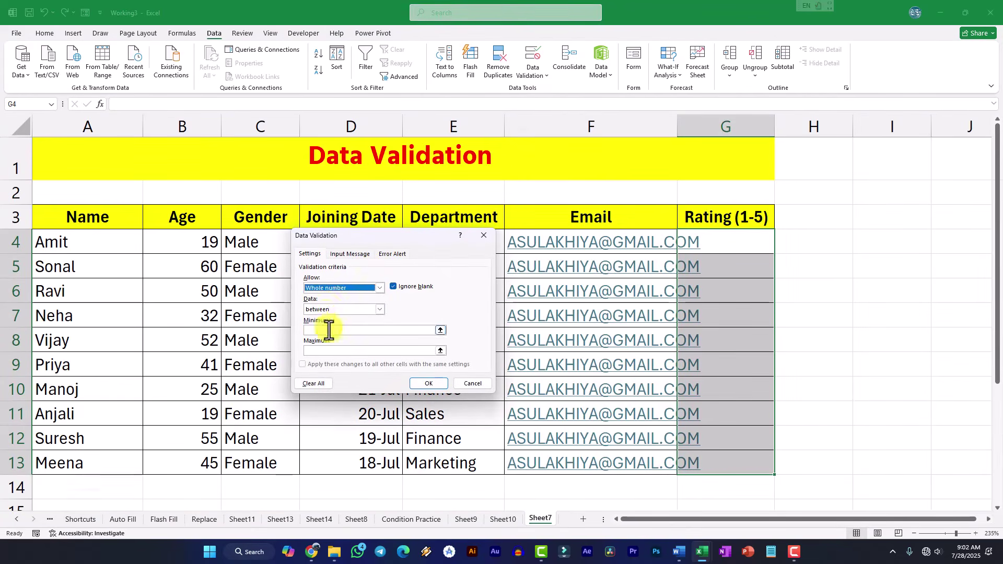
click(330, 330)
text(1)
click(348, 351)
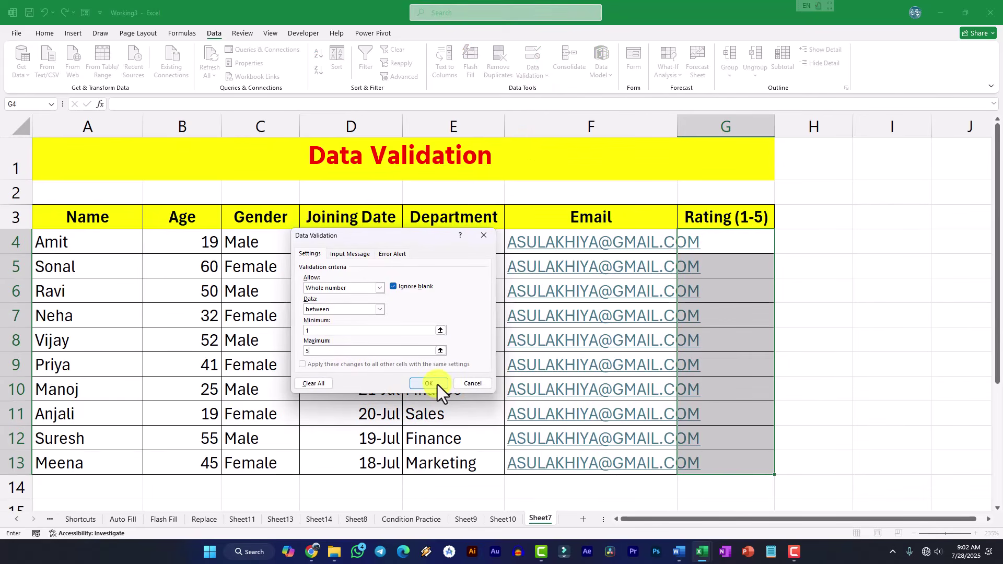
click(350, 254)
click(392, 254)
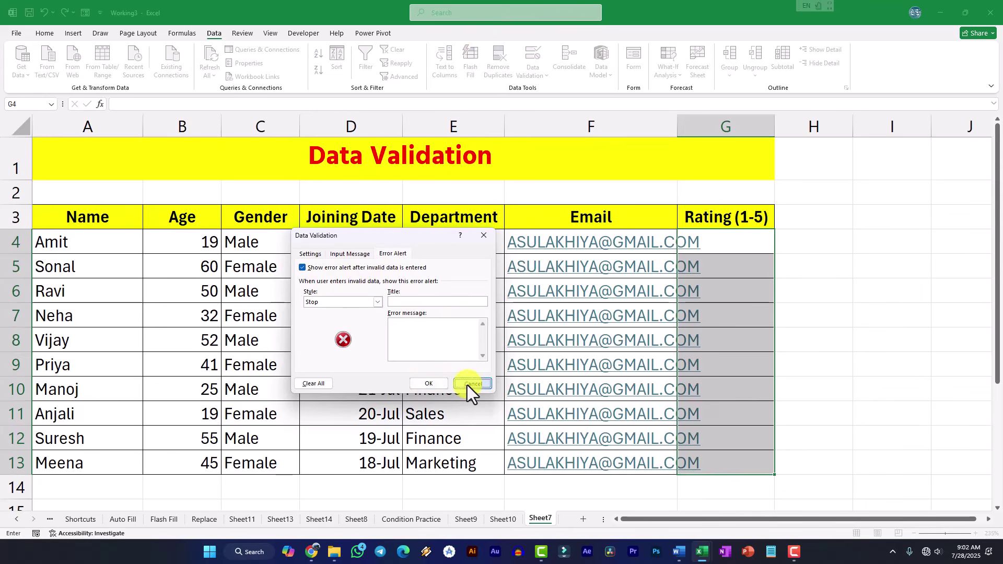
click(443, 382)
click(742, 245)
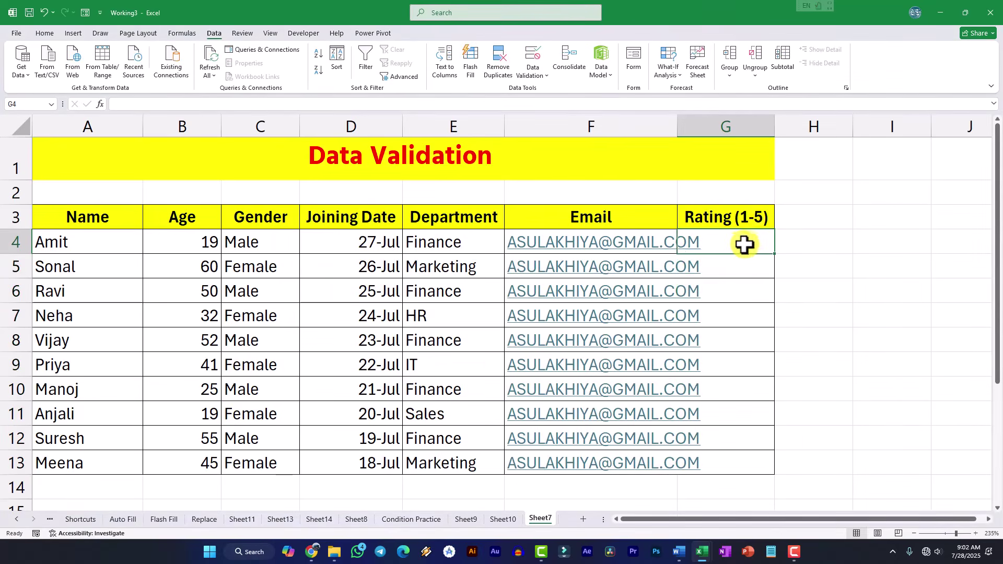
- Enter ratings 1, 2, 3, 5 and 4 in G4:G8, with 6 rejected
text(1)
key(Return)
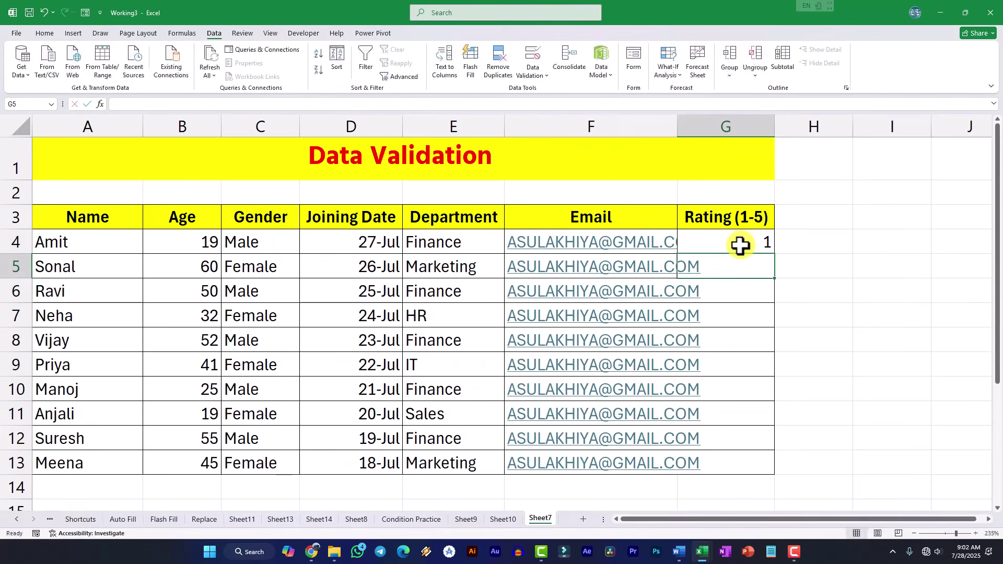
text(2)
key(Return)
text(3)
key(Return)
text(5)
key(Return)
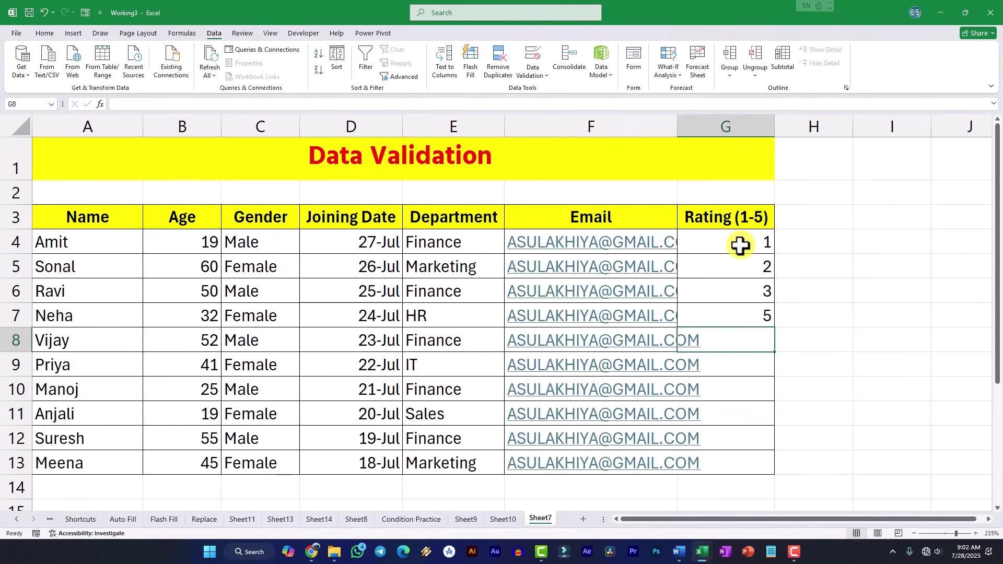
text(6)
key(Return)
key(Return)
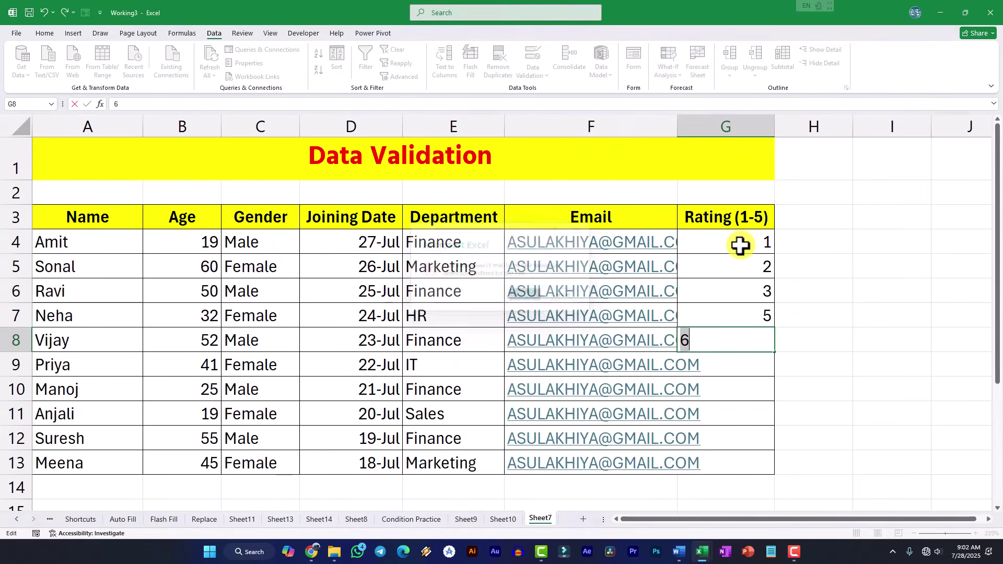
text(4)
key(Return)
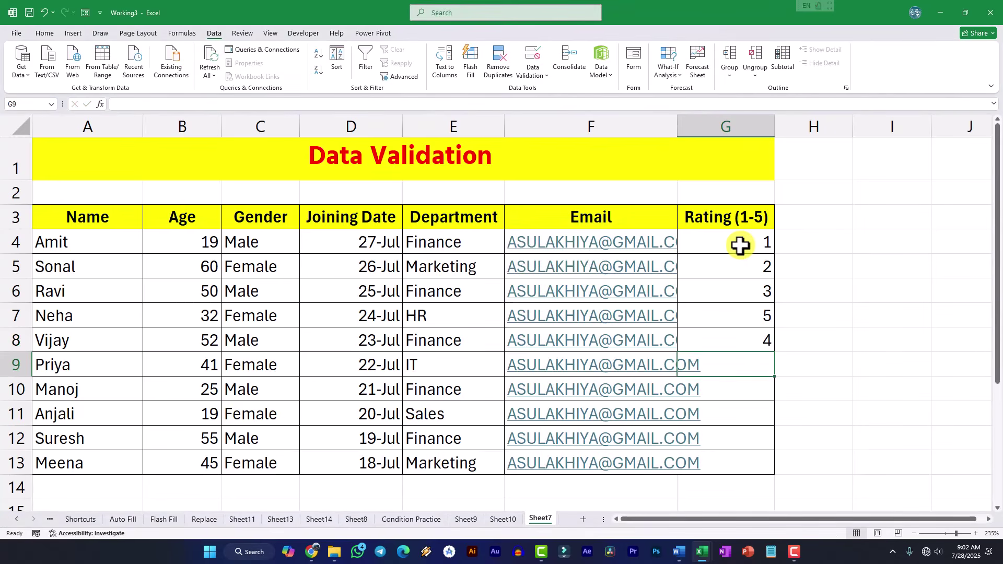
- Fill G4:G8 down to G13, then overwrite G9 and G10 with 5 and 4
drag(740, 245, 769, 472)
click(835, 418)
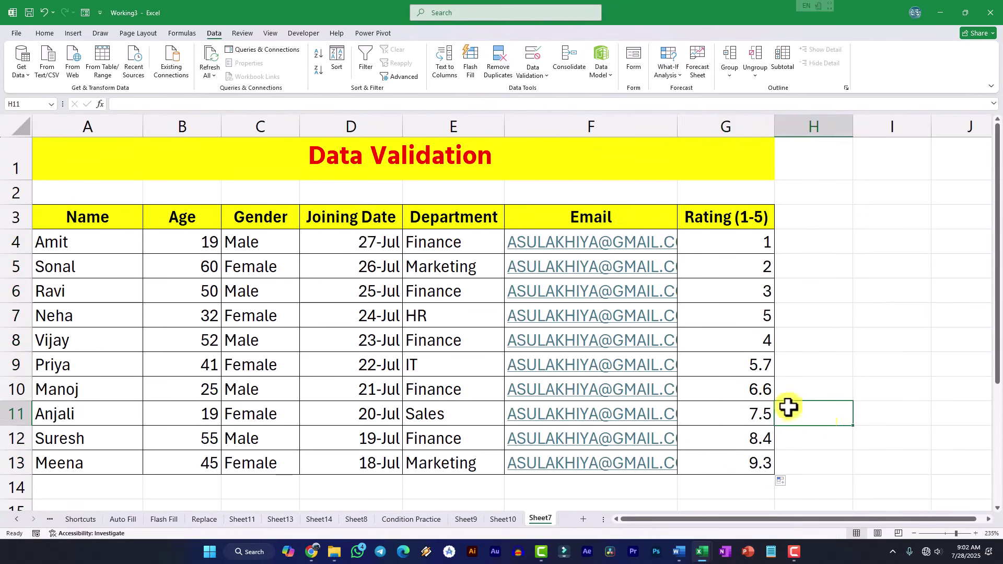
key(Up)
key(Up)
key(Left)
text(5)
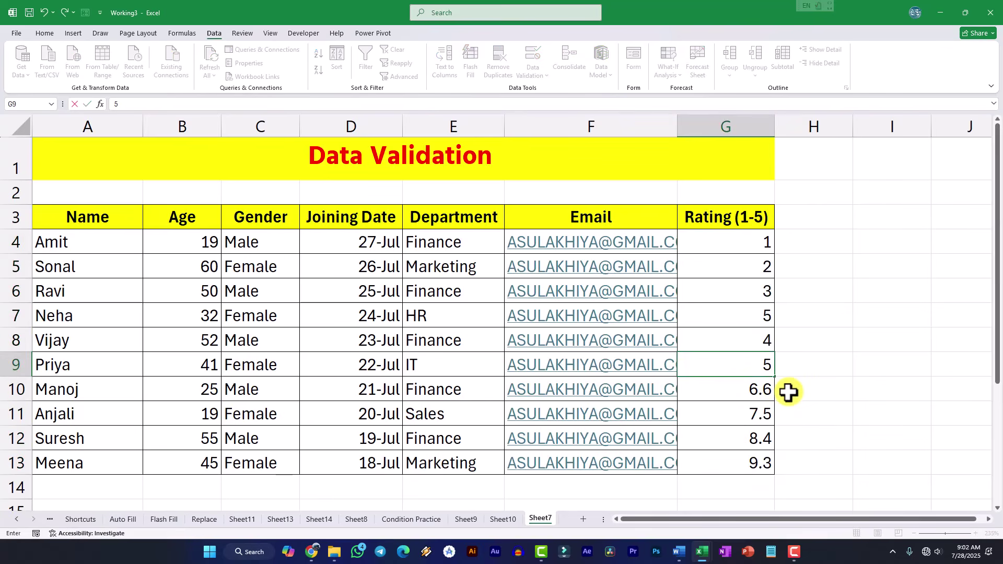
key(Return)
text(4)
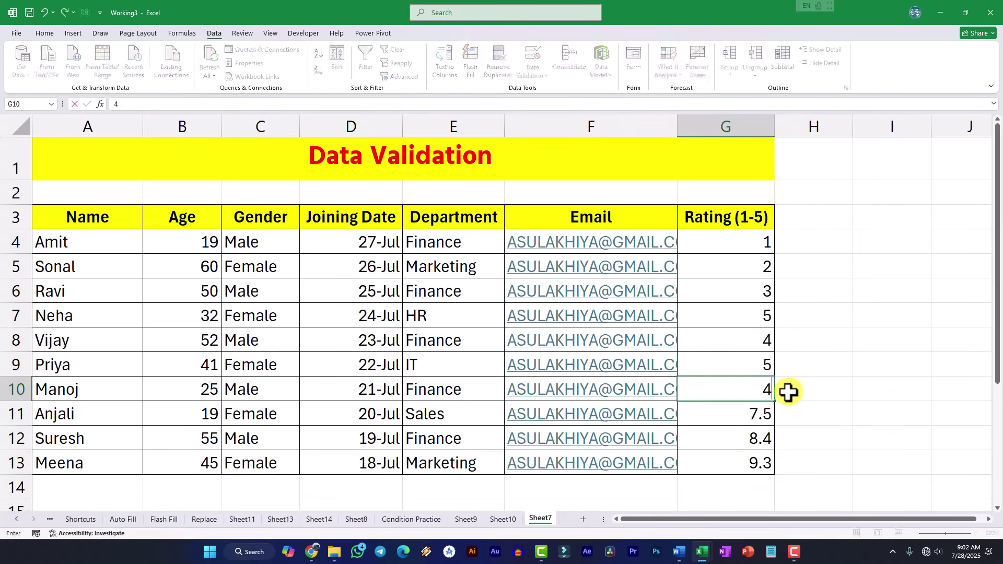
key(Return)
- Enter 1, 2 and 3 in G11:G13 after the out-of-range 7 is rejected
text(7)
key(Return)
key(Return)
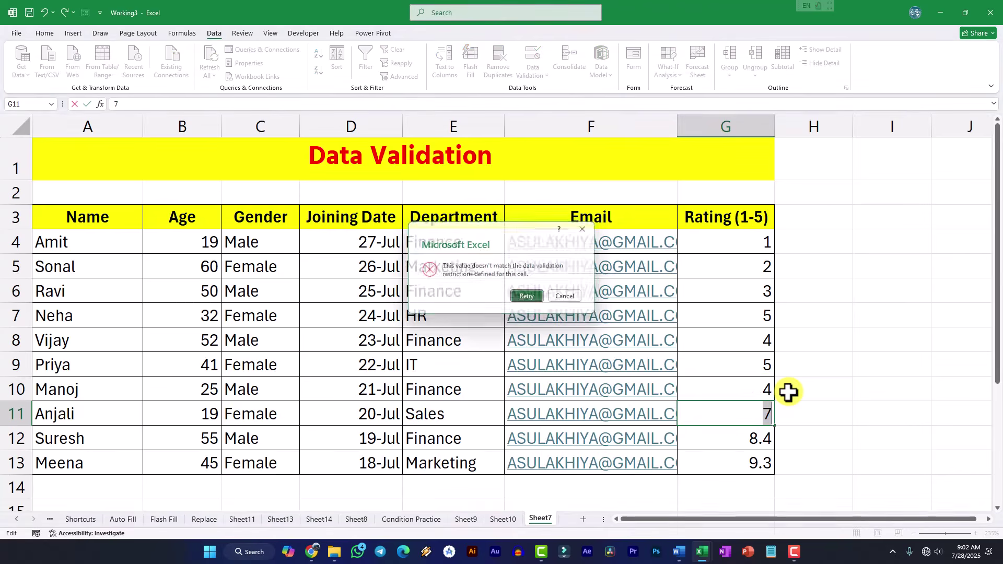
text(1)
key(Return)
text(2)
key(Return)
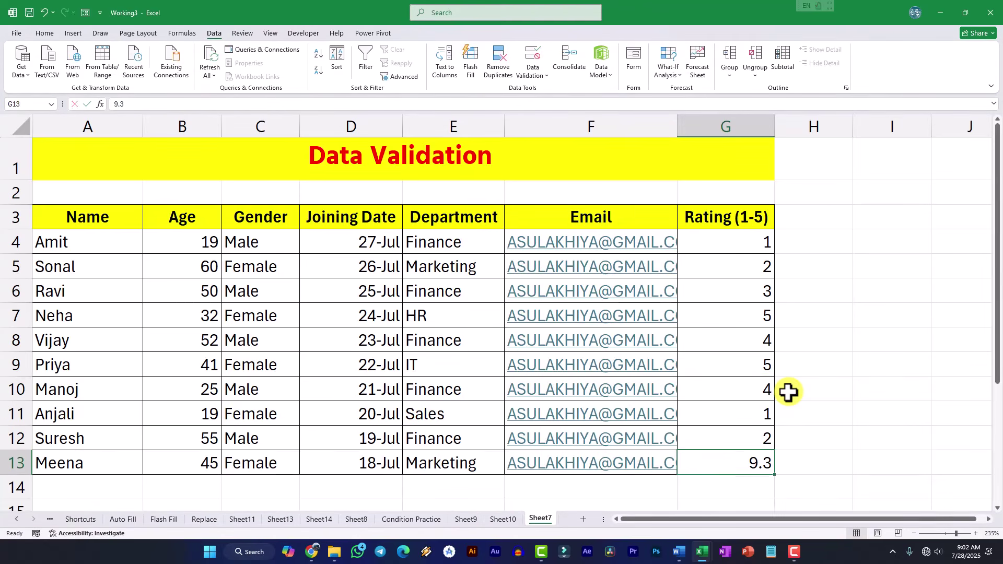
text(3)
key(Return)
drag(814, 365, 815, 340)
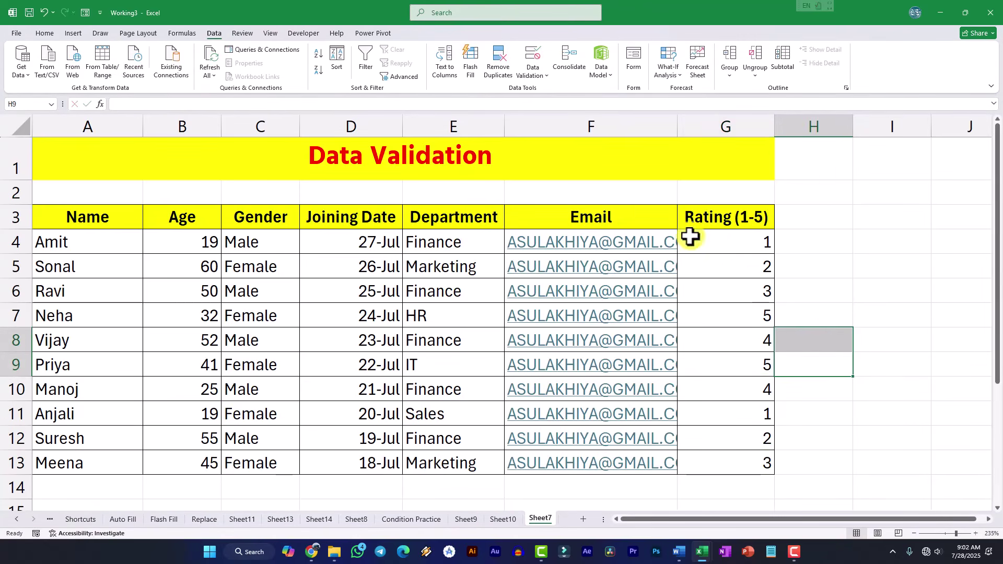
- AutoFit the Email column, then select the Age, Gender and Joining Date values
double_click(678, 123)
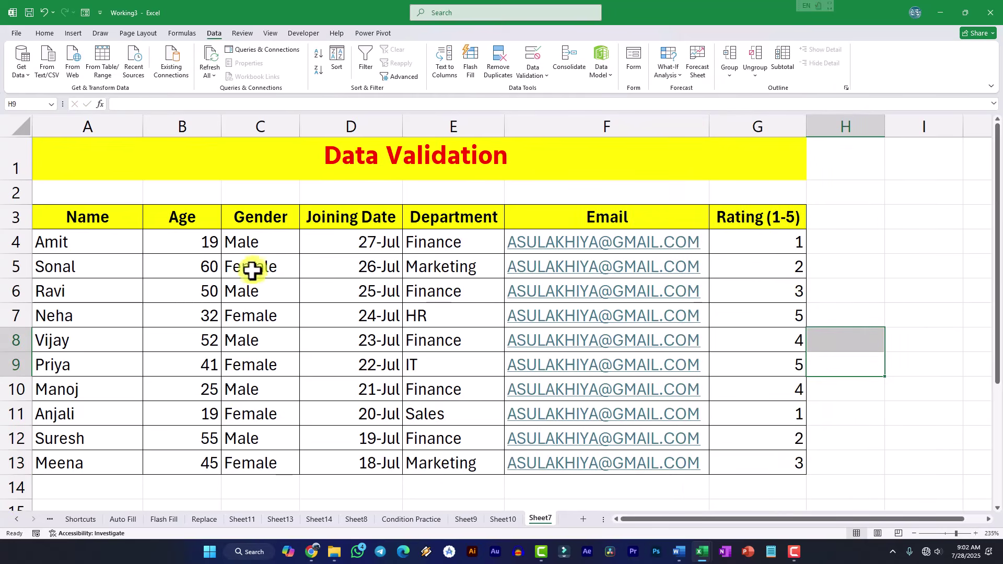
drag(201, 242, 203, 470)
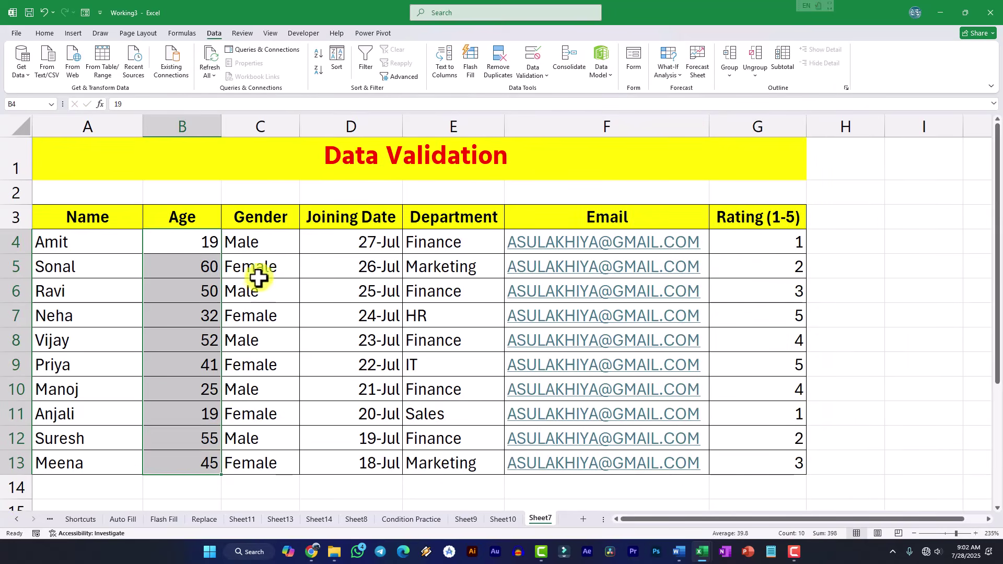
drag(260, 246, 278, 459)
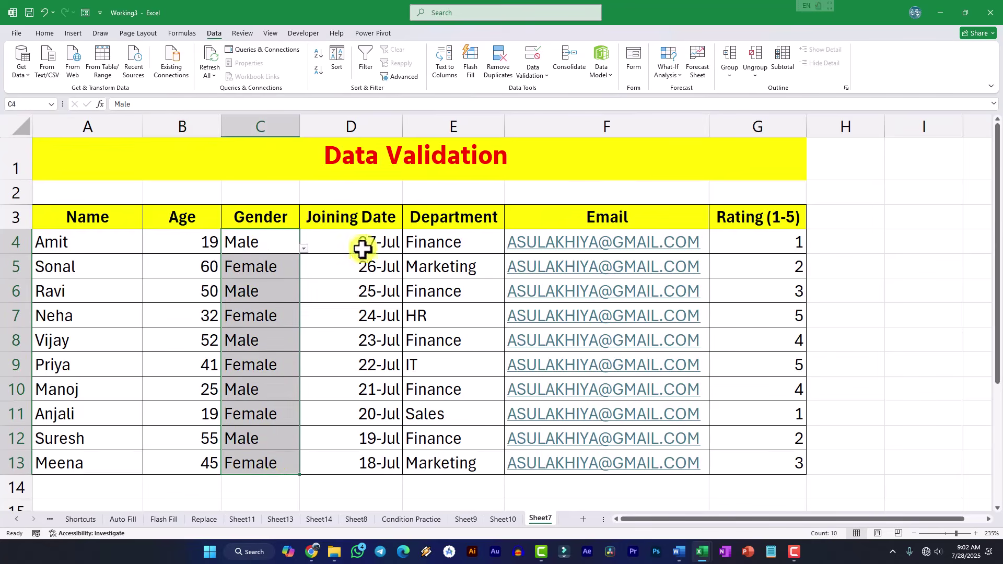
drag(361, 251, 364, 452)
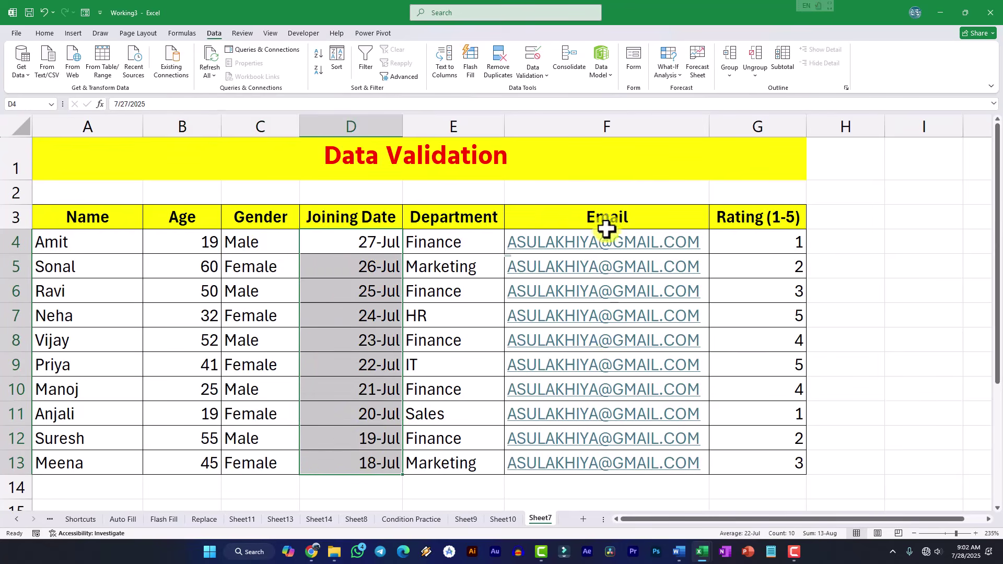
- Copy the ten Department entries E4:E13
drag(460, 242, 462, 439)
click(459, 339)
drag(449, 247, 450, 453)
key(ctrl+c)
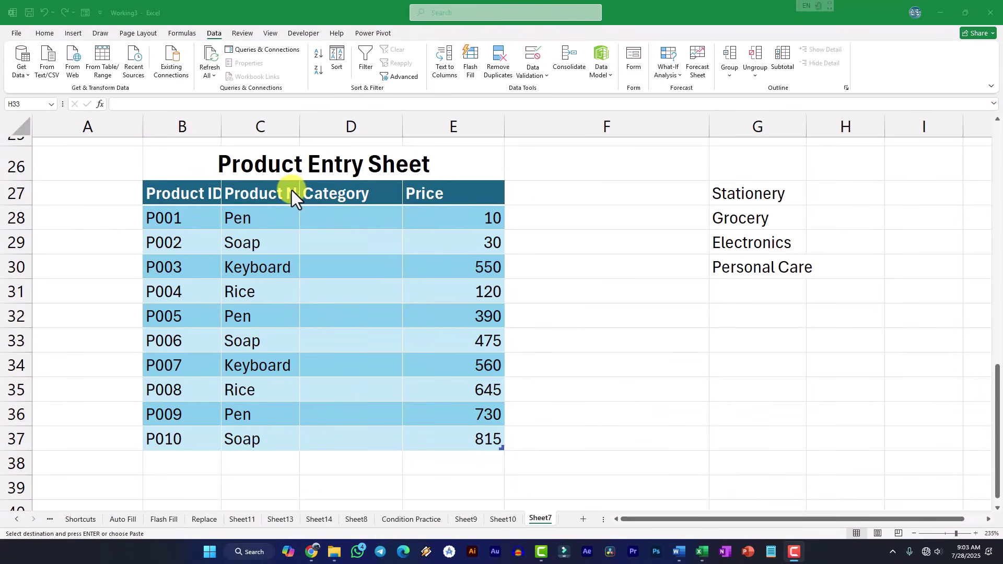
- Widen the Product ID column and AutoFit Product Name so both headings show fully
click(373, 167)
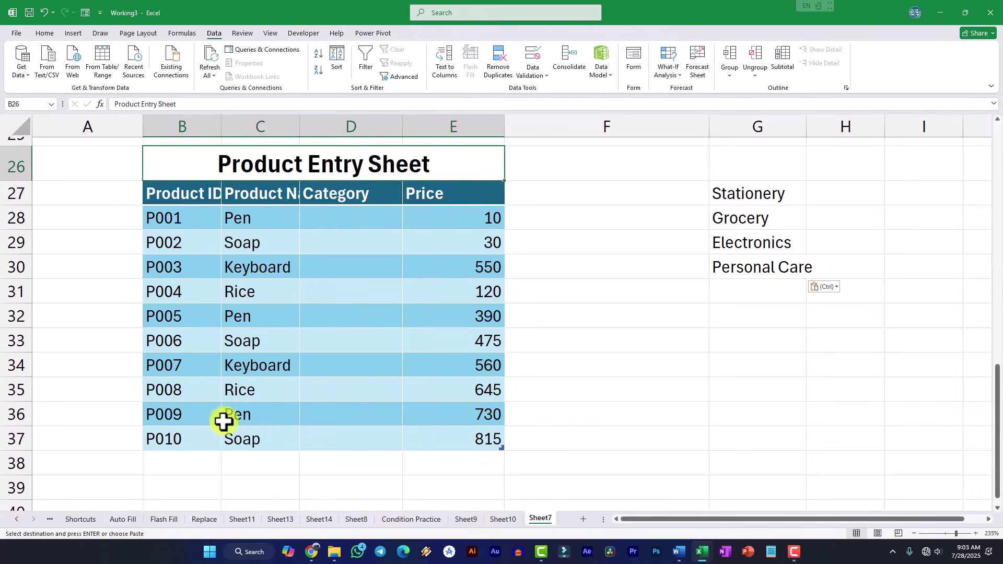
drag(197, 228, 204, 429)
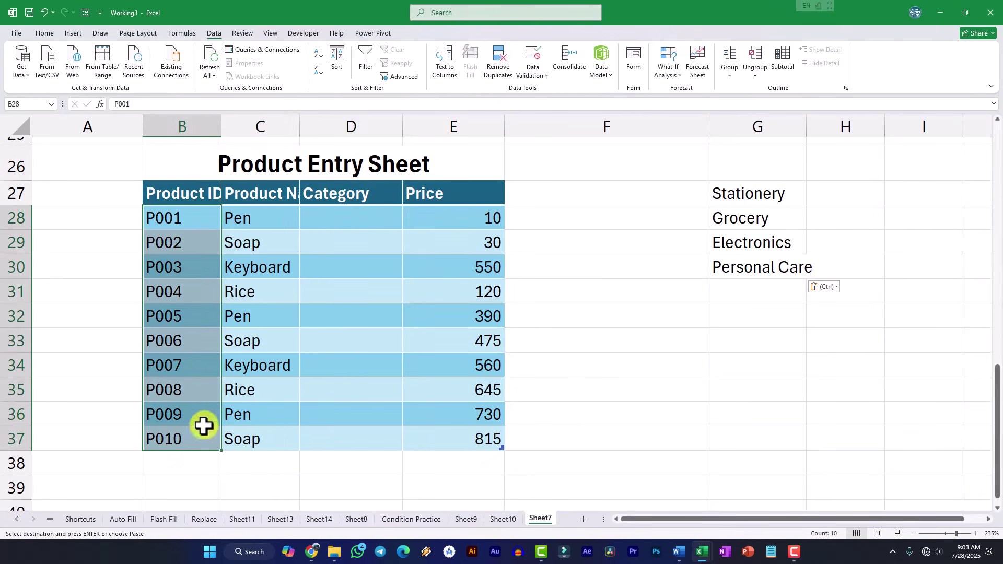
drag(221, 126, 232, 126)
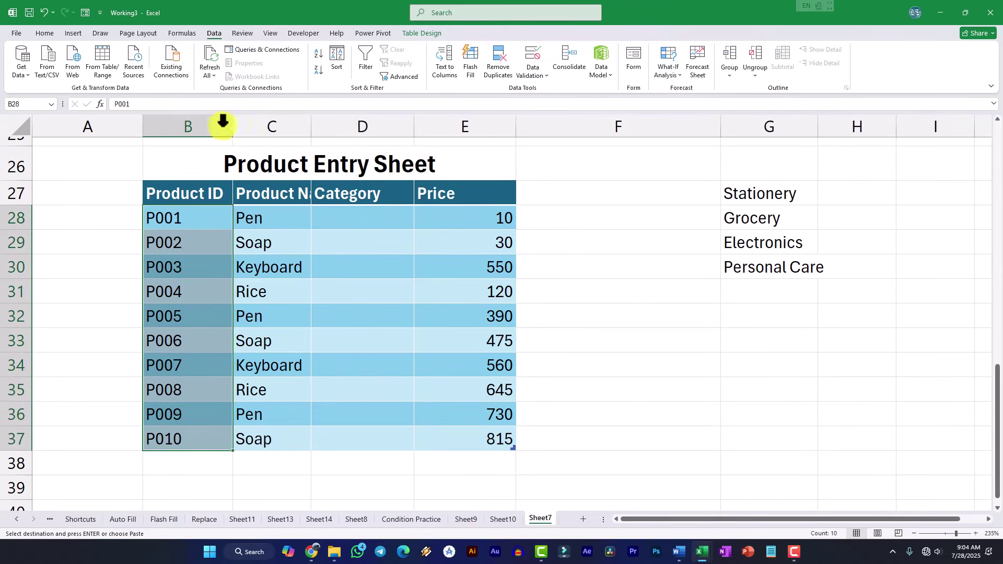
drag(265, 217, 270, 419)
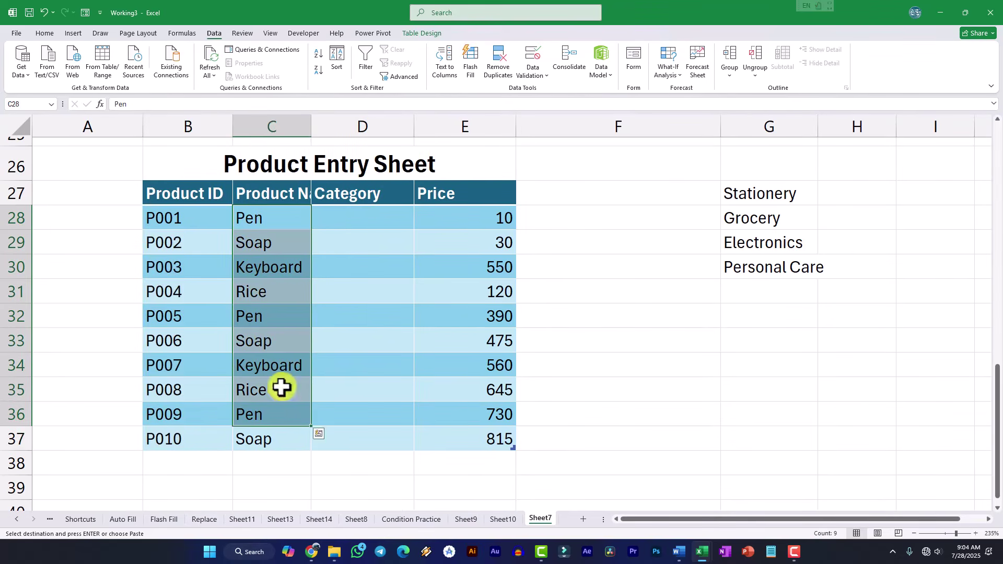
double_click(311, 122)
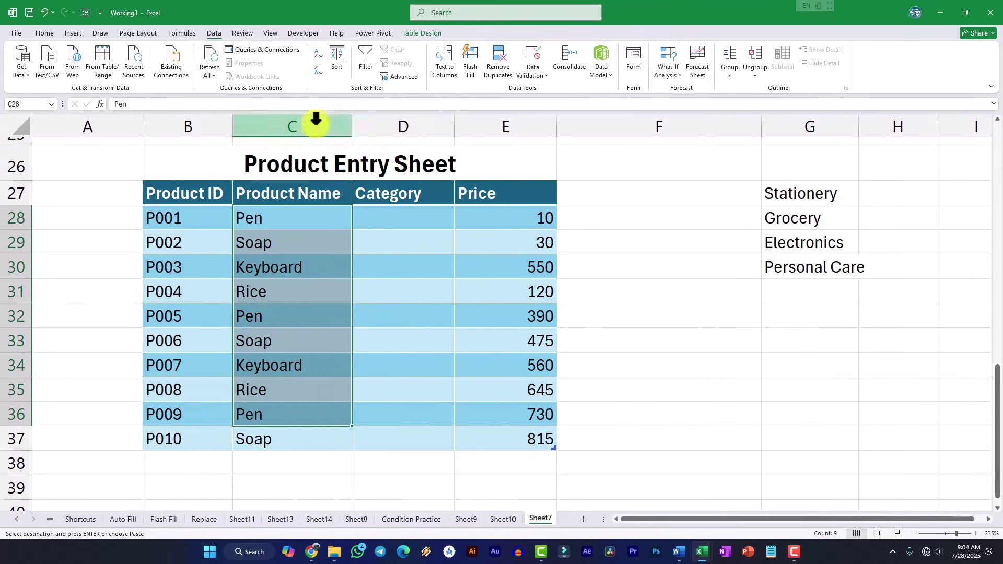
- Select Category cells D28:D37 and the category list, then cancel the pending copy
click(421, 214)
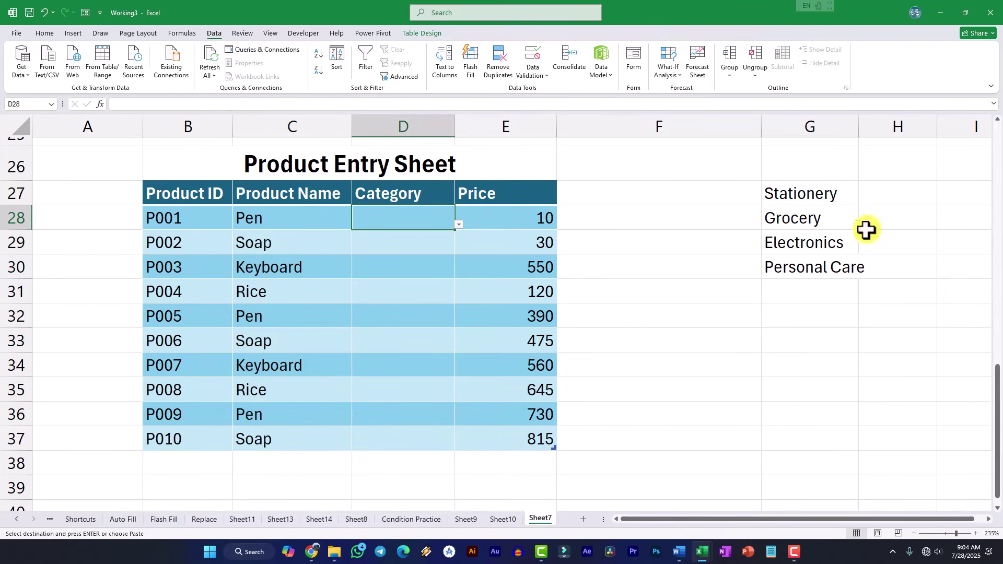
drag(817, 197, 810, 264)
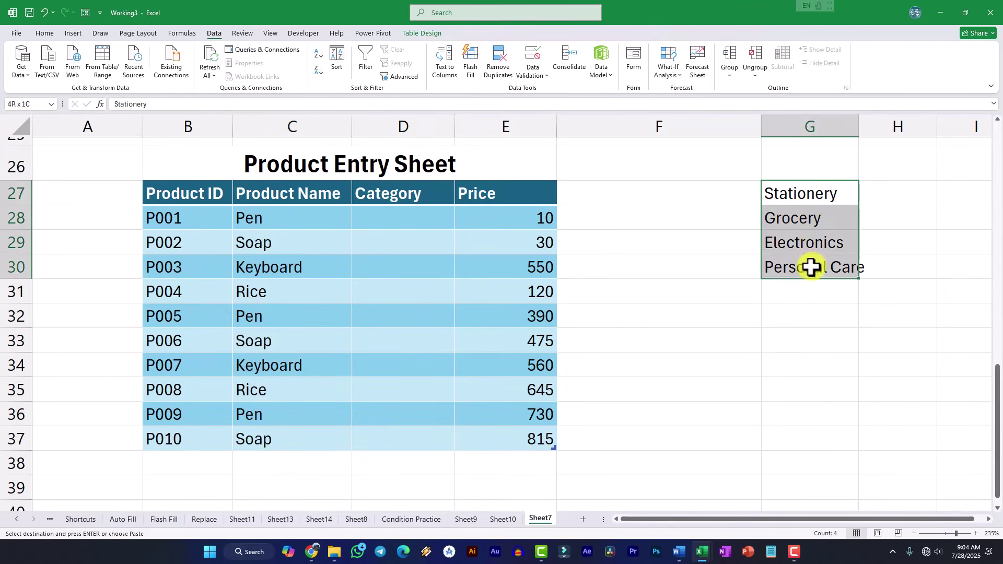
click(397, 215)
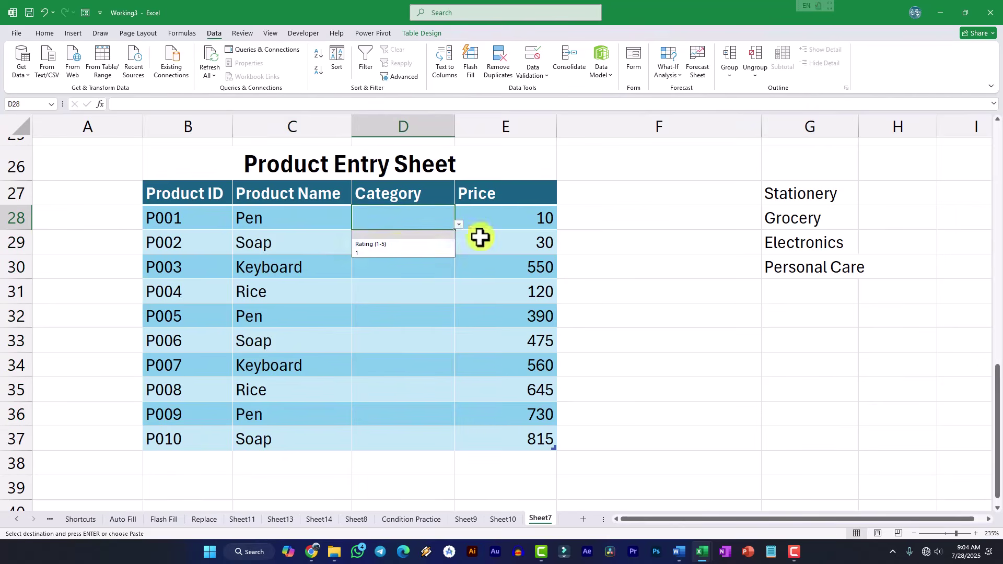
click(479, 237)
click(424, 214)
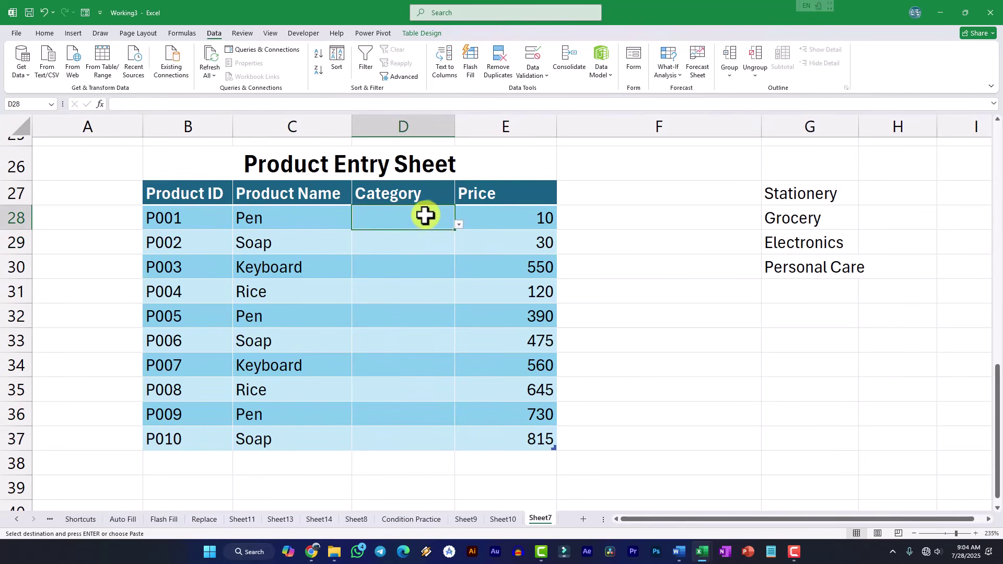
drag(425, 214, 426, 445)
key(Escape)
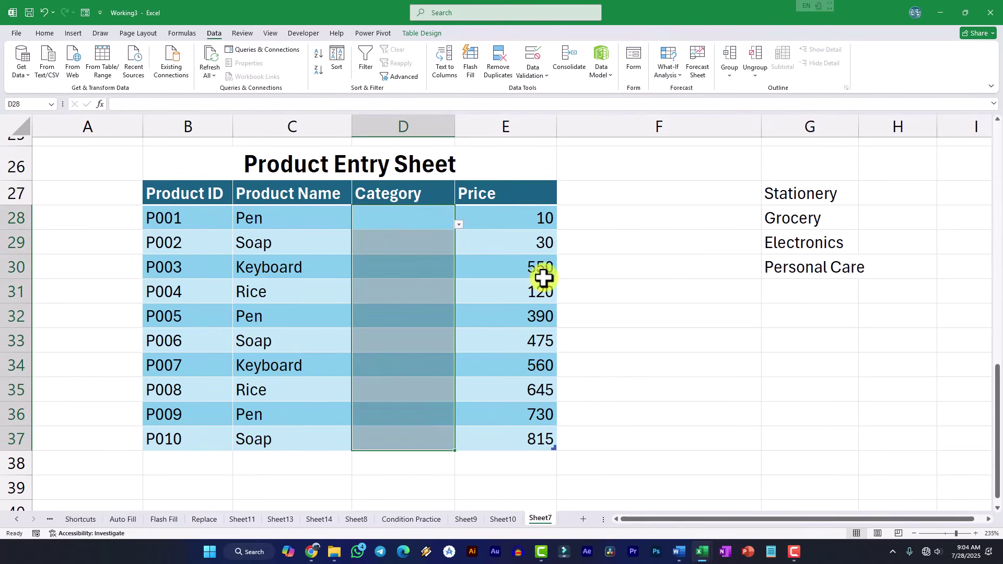
- Check the drop-down validation on Category cells D28, D29 and D31
click(568, 266)
click(398, 212)
click(405, 248)
click(418, 280)
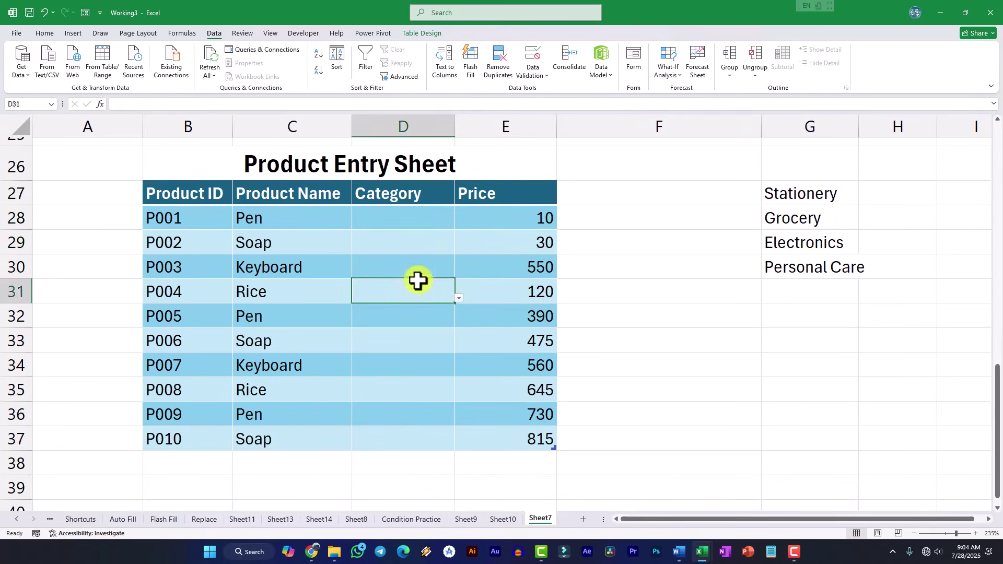
click(420, 245)
click(423, 220)
- Compare the category list G27:G30 with Category cells D28 through D37
drag(792, 197, 789, 263)
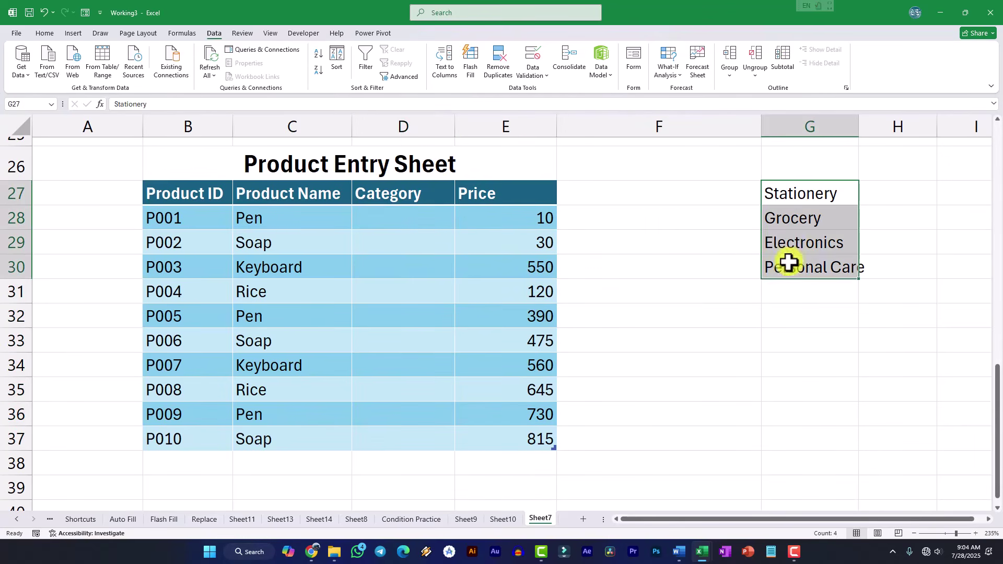
drag(367, 217, 400, 311)
click(434, 342)
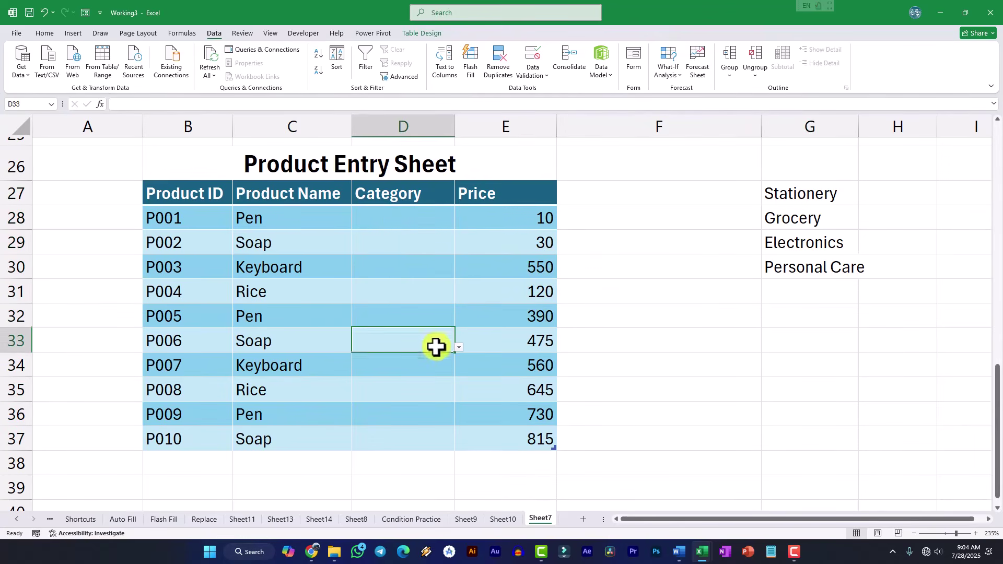
click(430, 420)
click(430, 439)
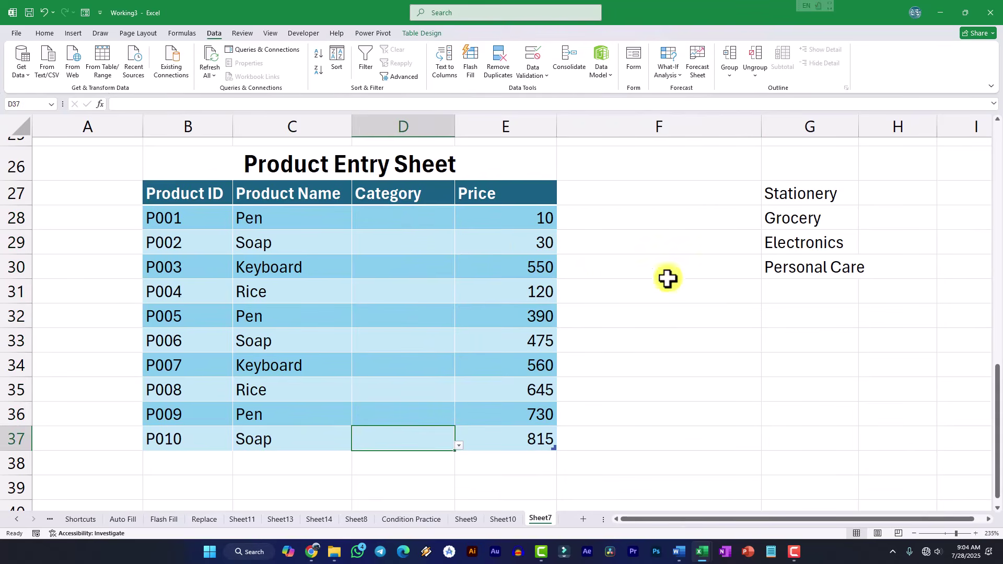
click(433, 338)
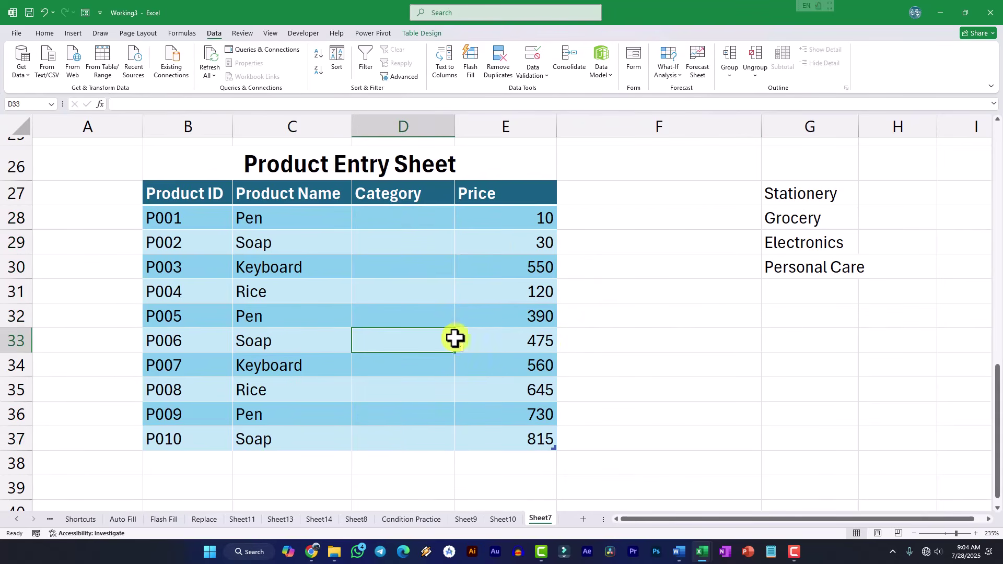
scroll(529, 340, up, 1)
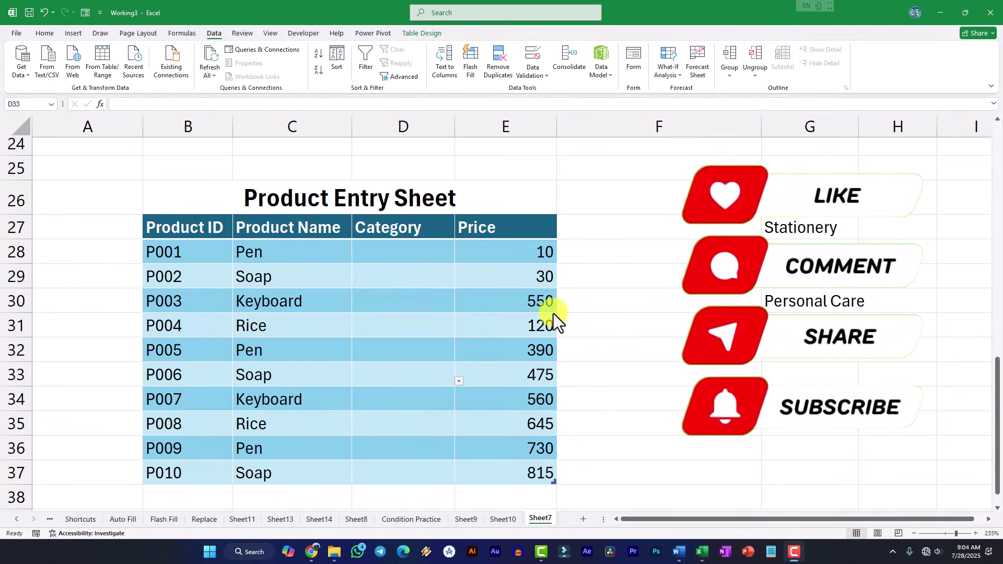